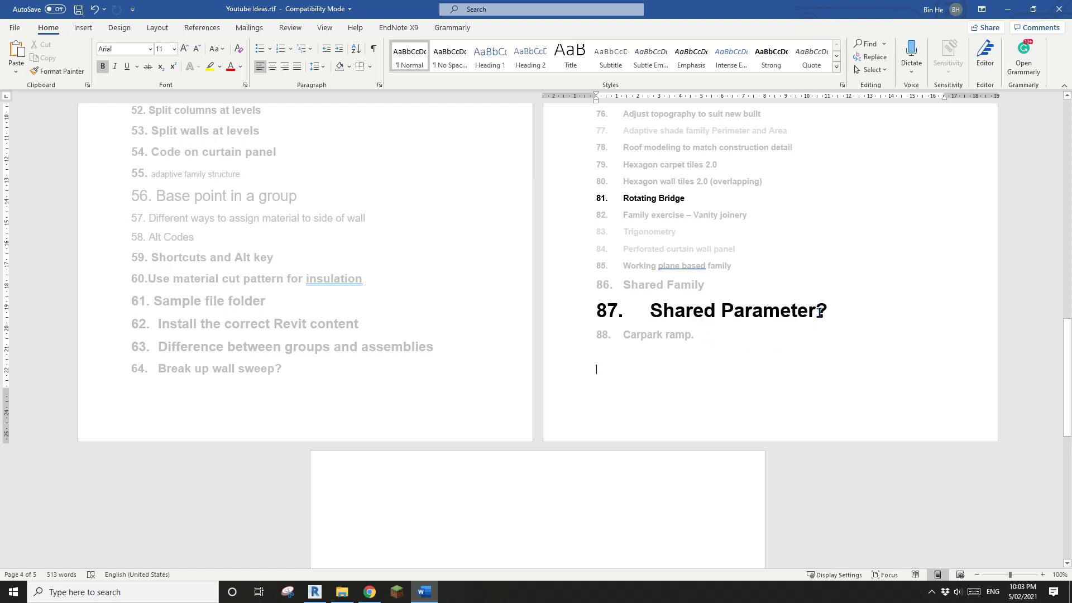
Step: Switch to Revit and create a new project from a template
click(314, 592)
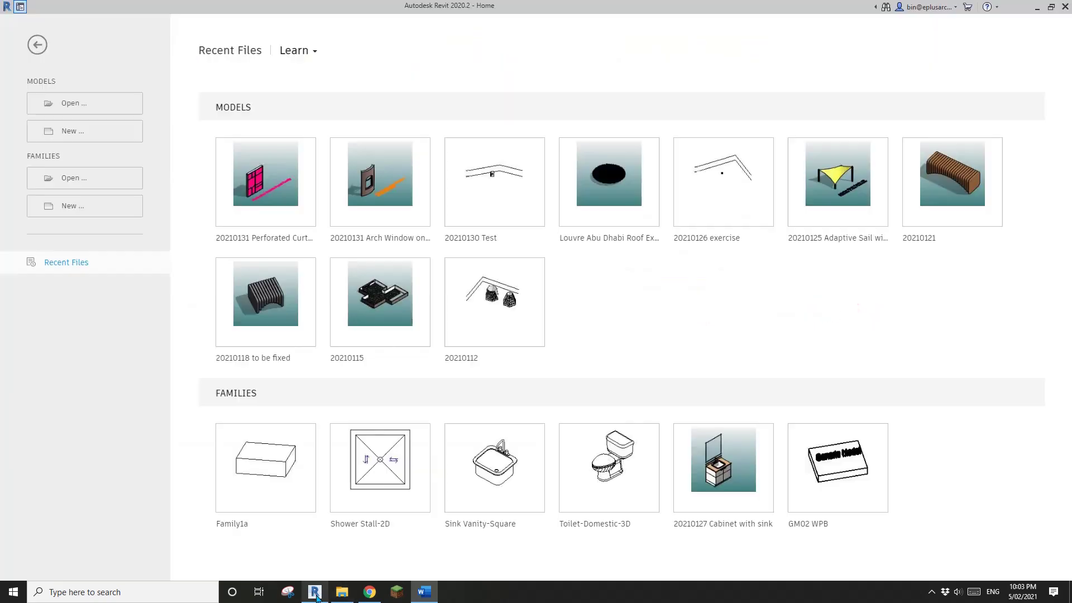
click(79, 131)
click(301, 184)
click(255, 210)
click(288, 246)
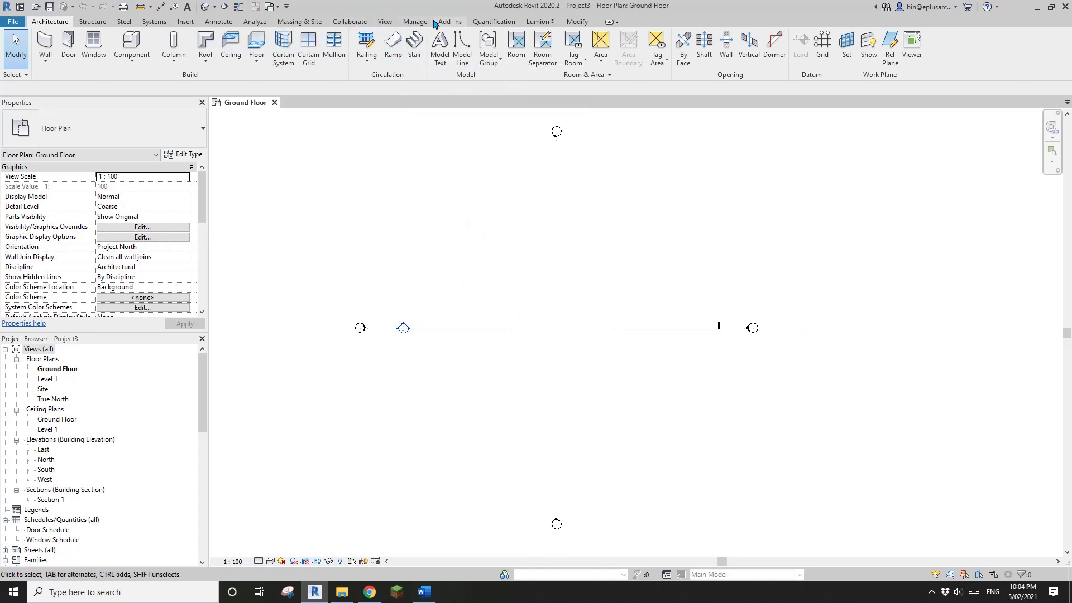
Step: Create a new shared parameter file named "20210205 newer.txt" on the Desktop
click(416, 22)
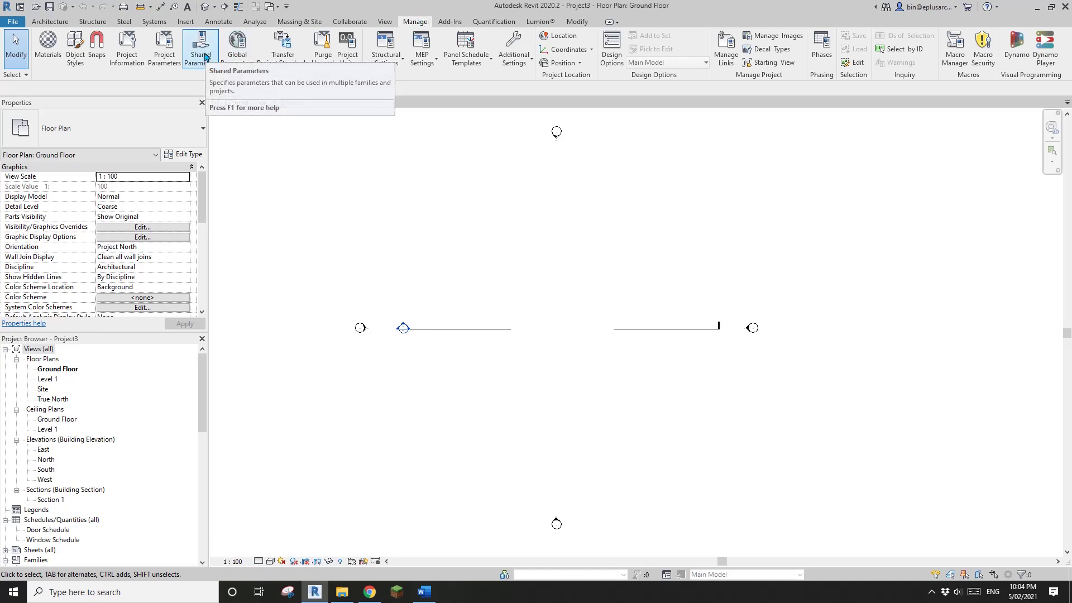
click(205, 56)
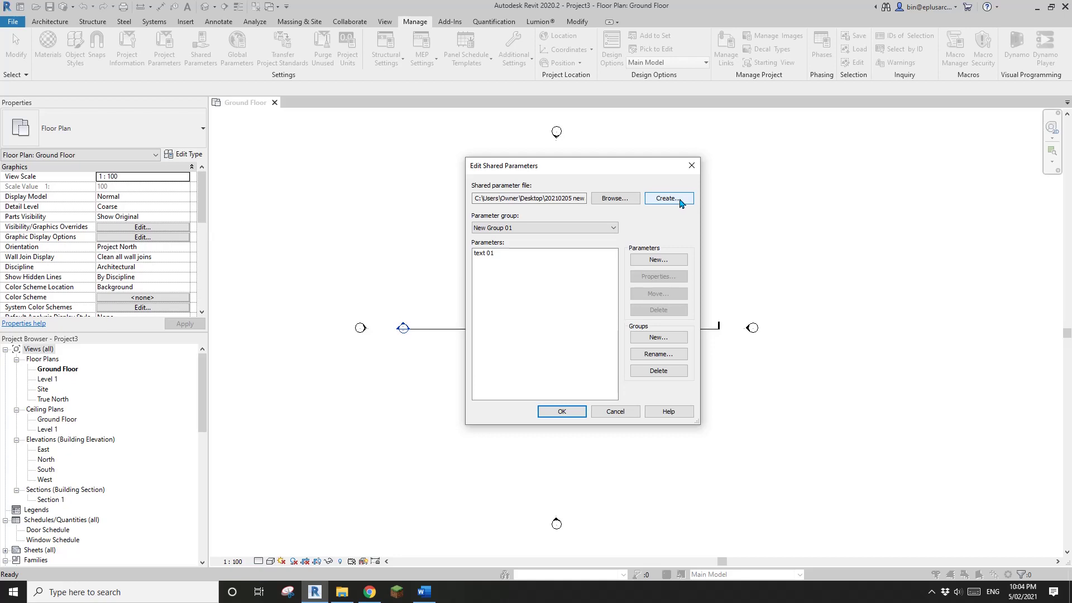
click(671, 200)
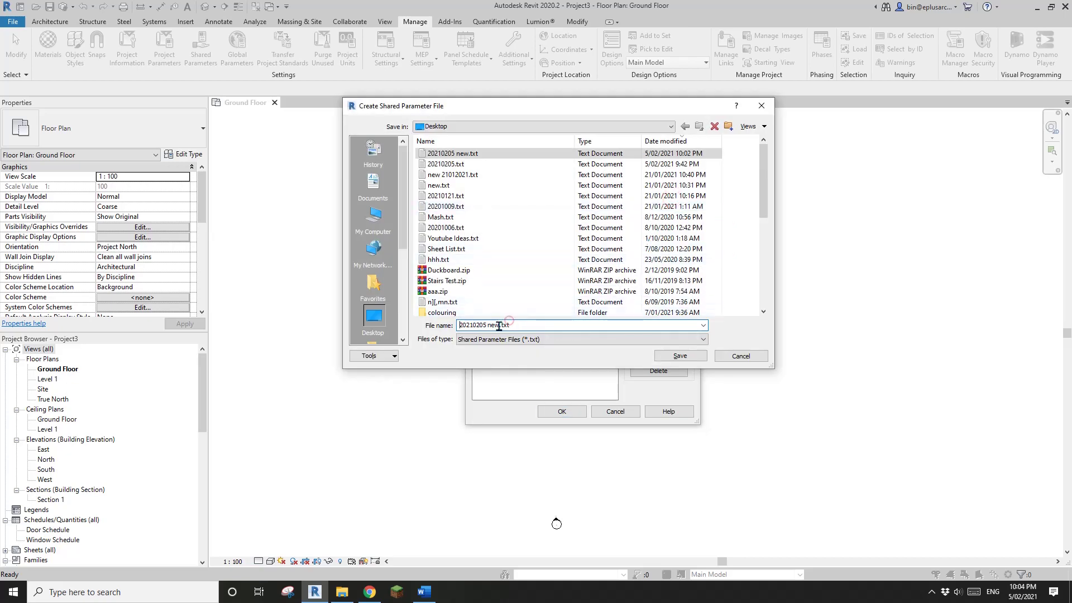
click(500, 325)
text(er)
click(681, 356)
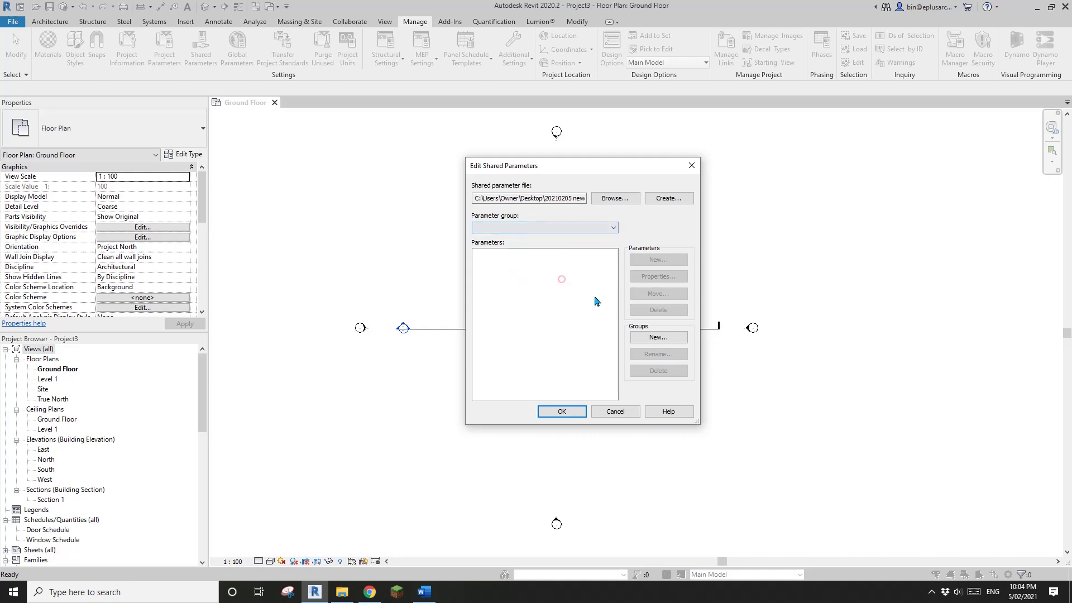
Step: Add a parameter group named "New Group 01" to the shared parameter file and accept the shared parameter edits
drag(618, 168, 664, 170)
click(621, 230)
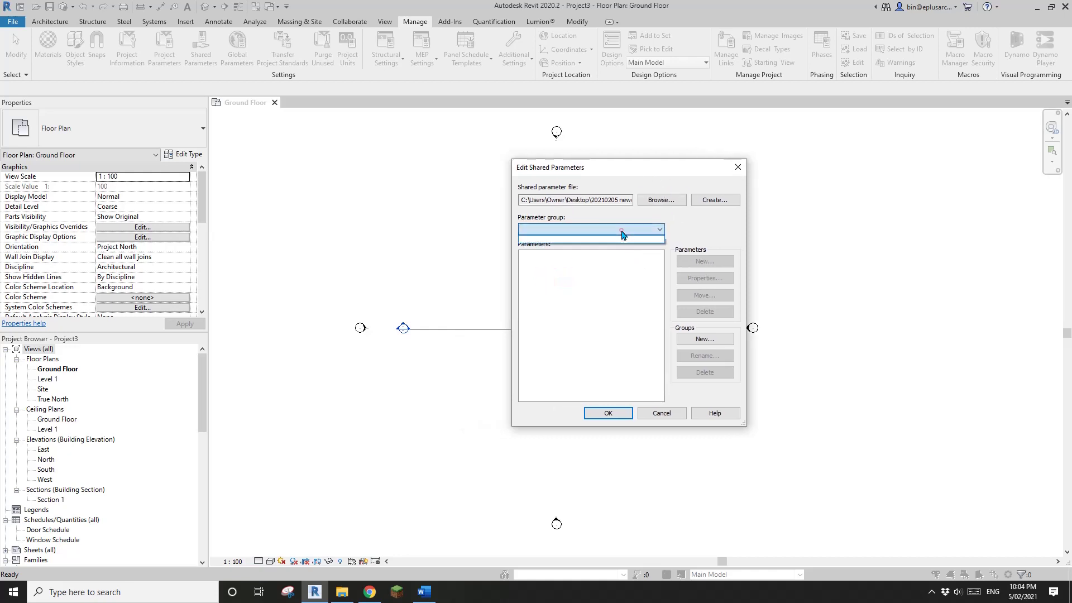
click(609, 301)
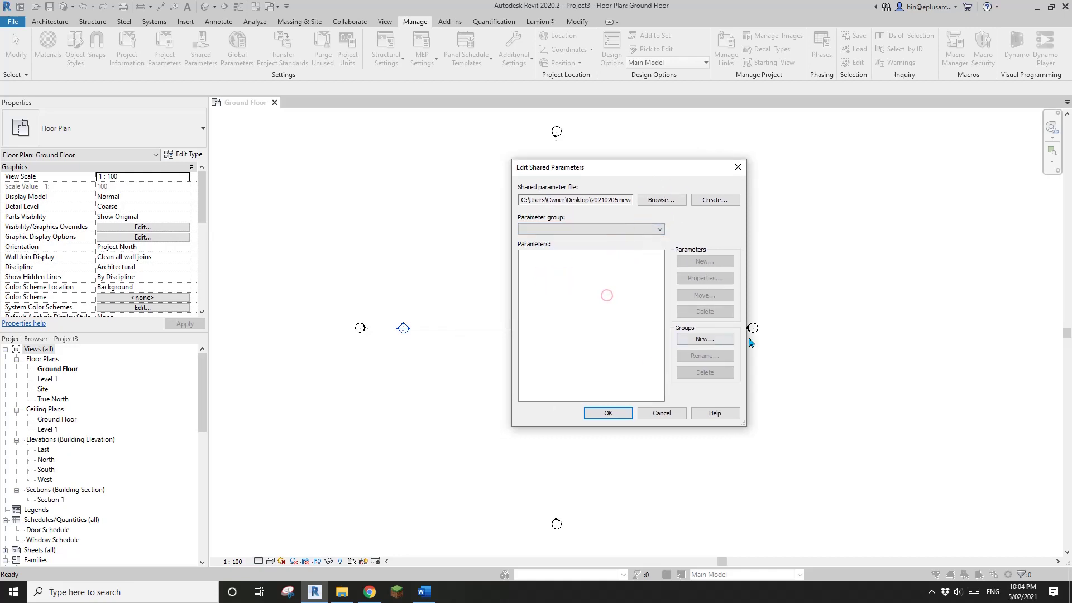
click(700, 340)
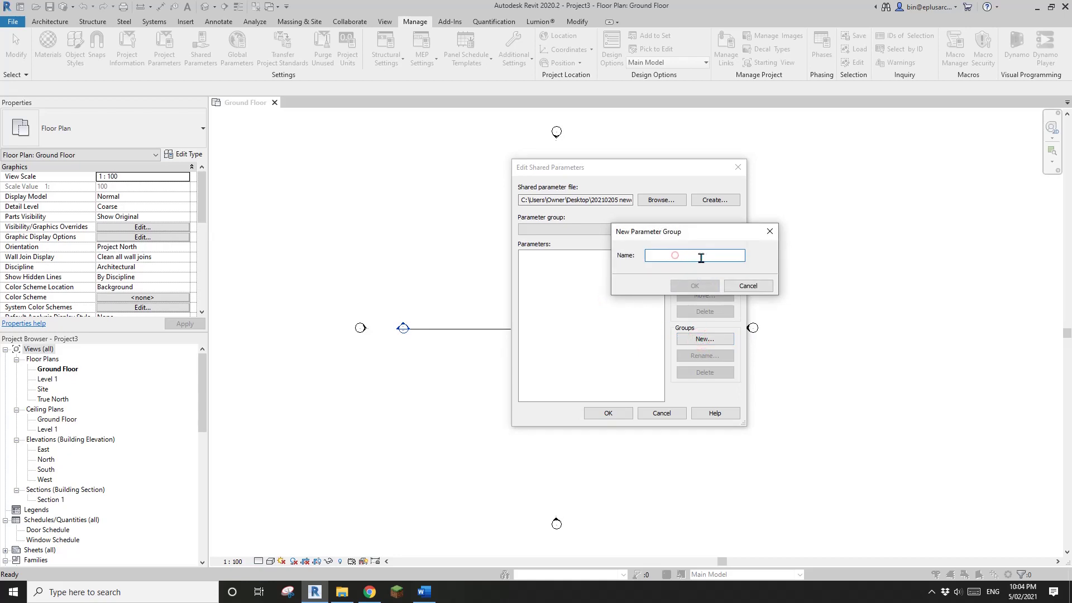
text(New Group 01)
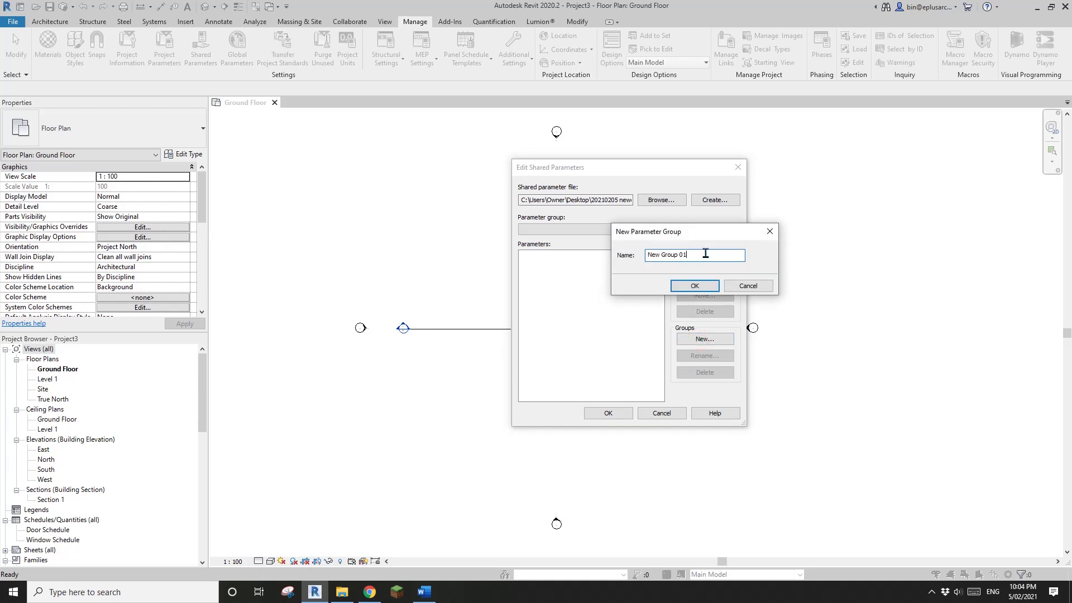
click(716, 285)
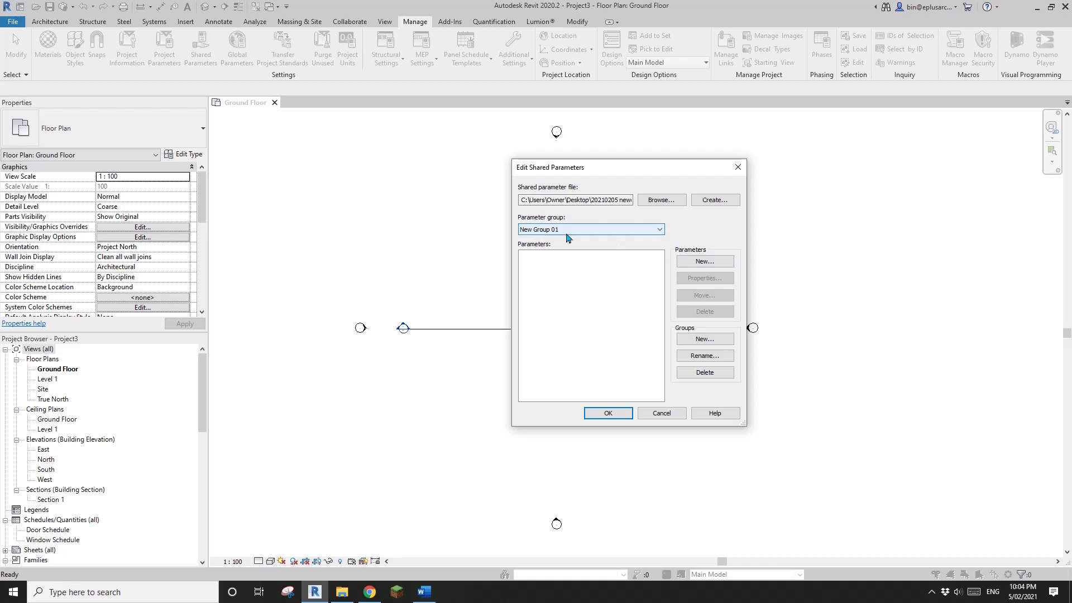
click(614, 413)
Step: Create a new family from the Metric Generic Model.rft template
middle_drag(550, 286, 464, 261)
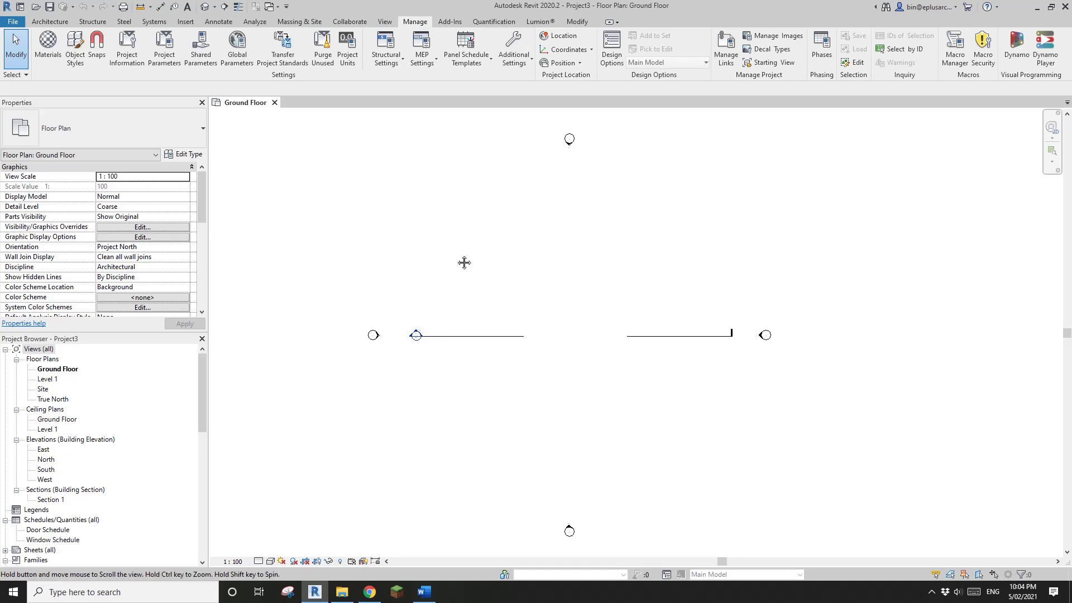
click(19, 23)
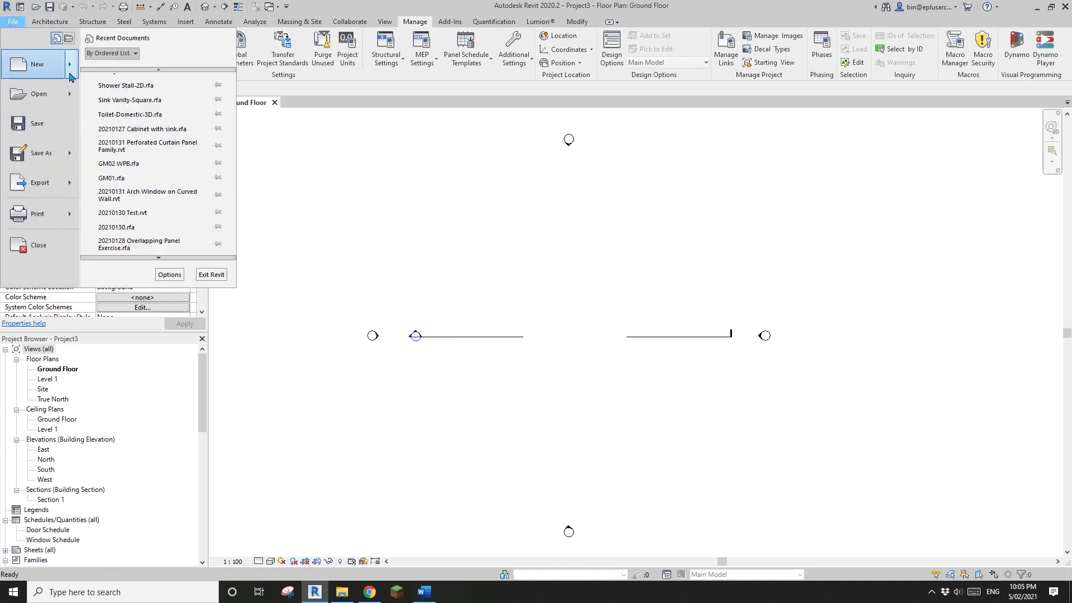
mouse_move(33, 55)
click(68, 71)
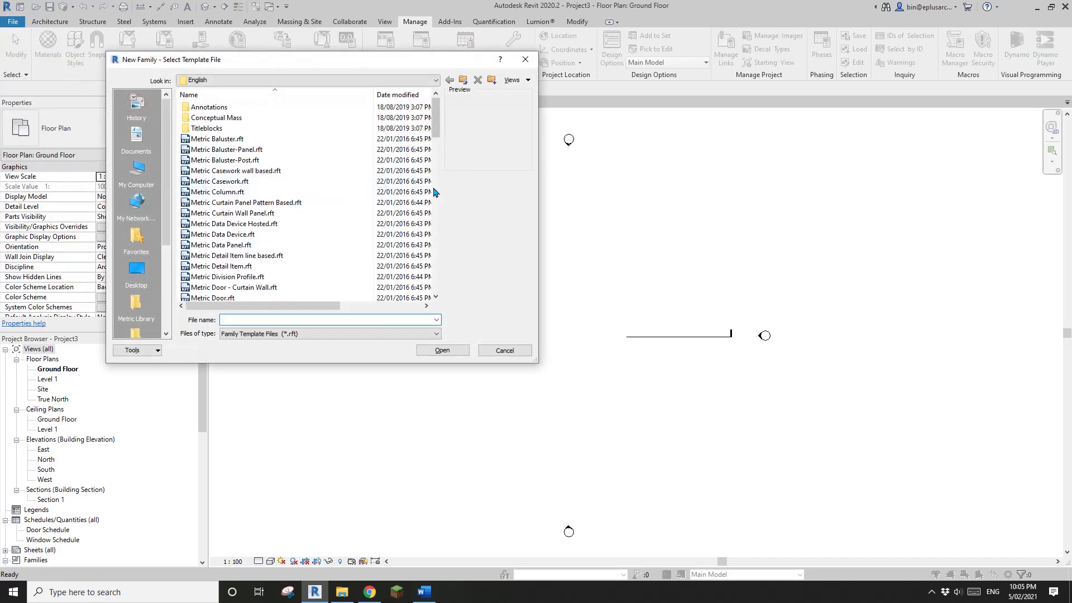
click(438, 183)
click(437, 202)
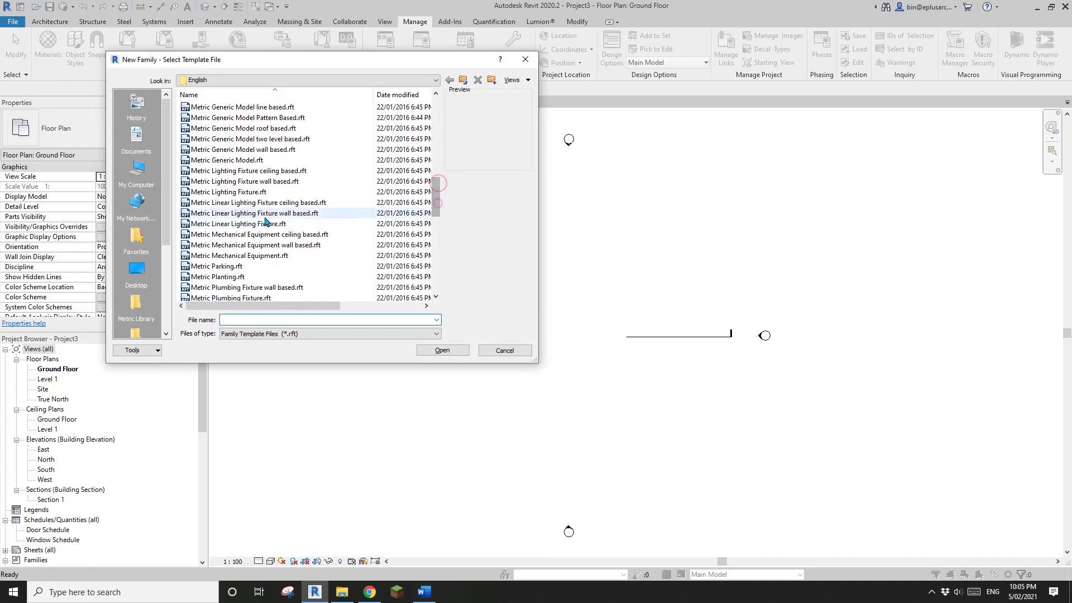
click(235, 160)
click(462, 351)
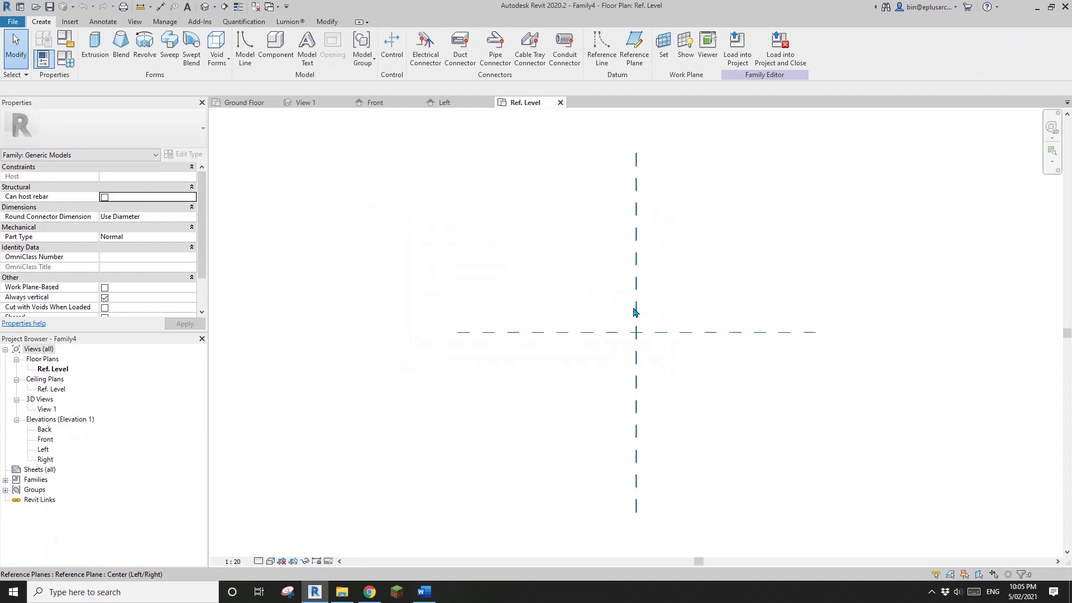
Step: Add a family parameter named "Text 01" to the family as an instance parameter of type Text
click(69, 63)
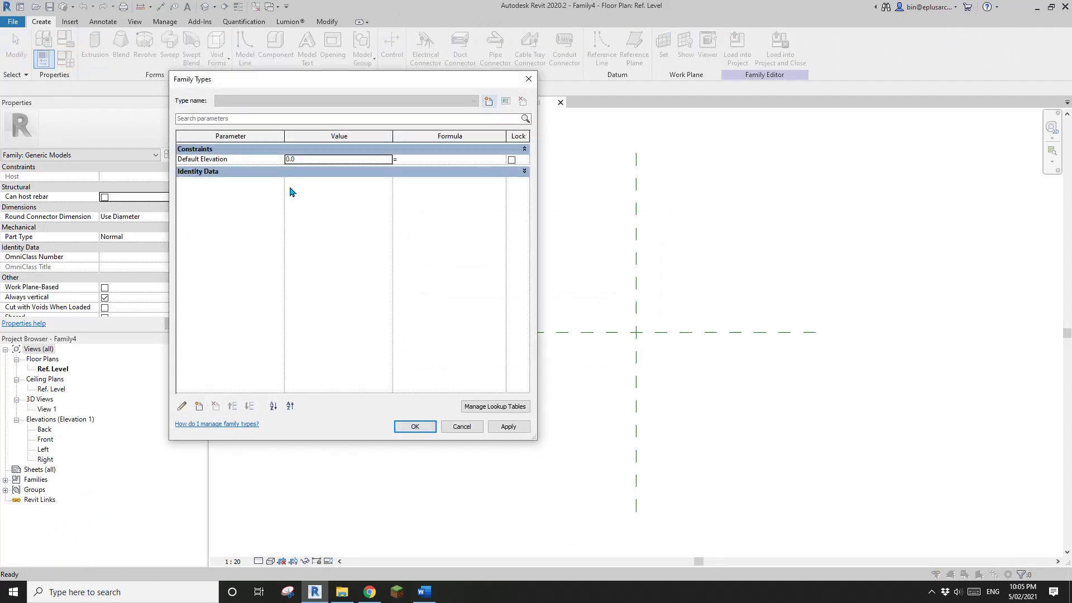
click(198, 407)
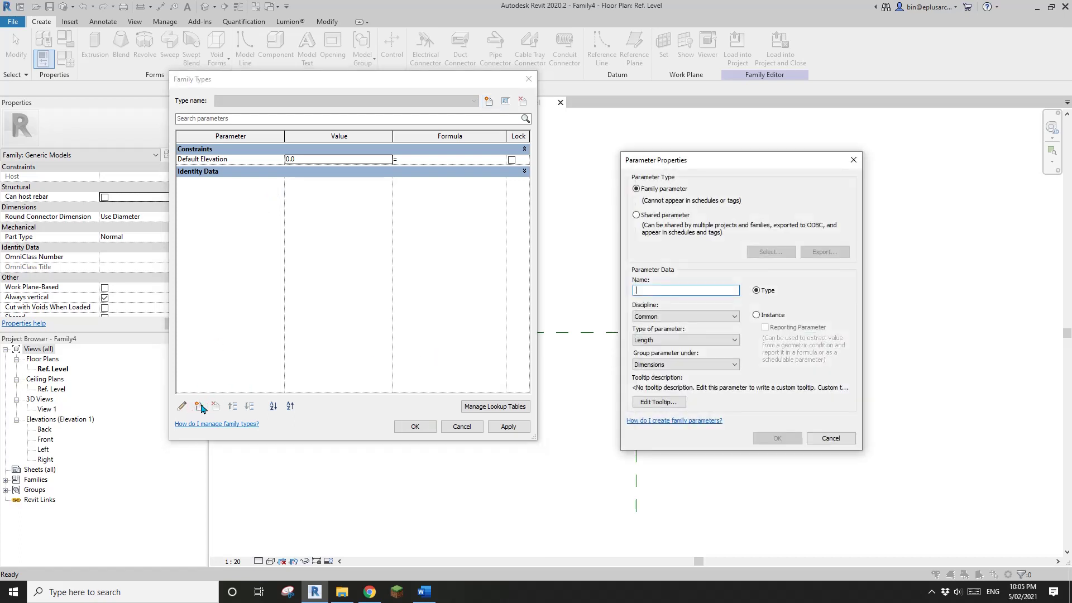
drag(725, 160, 701, 147)
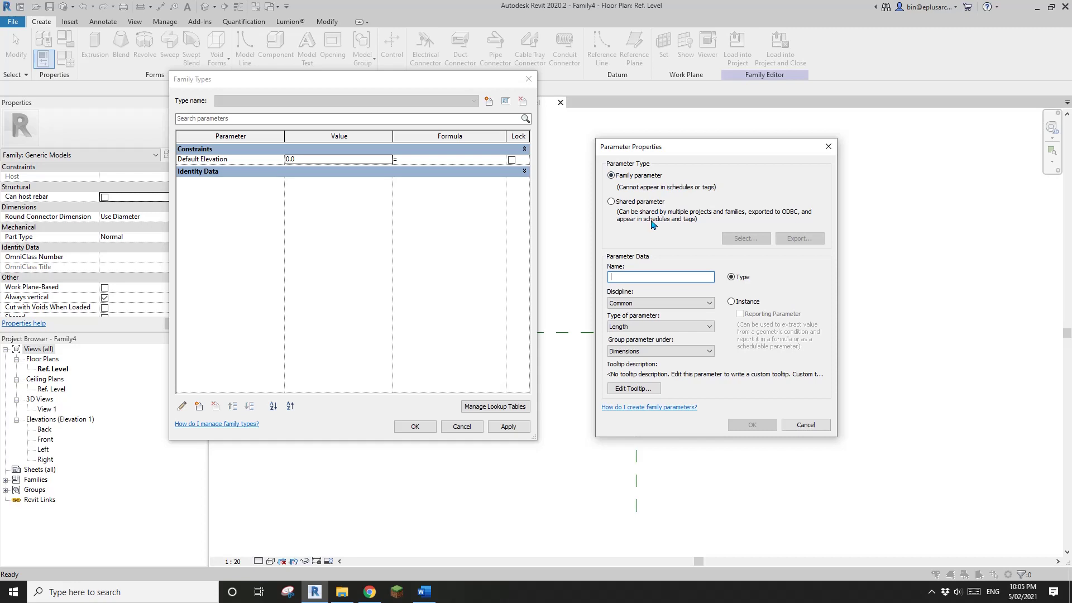
text(ext 01)
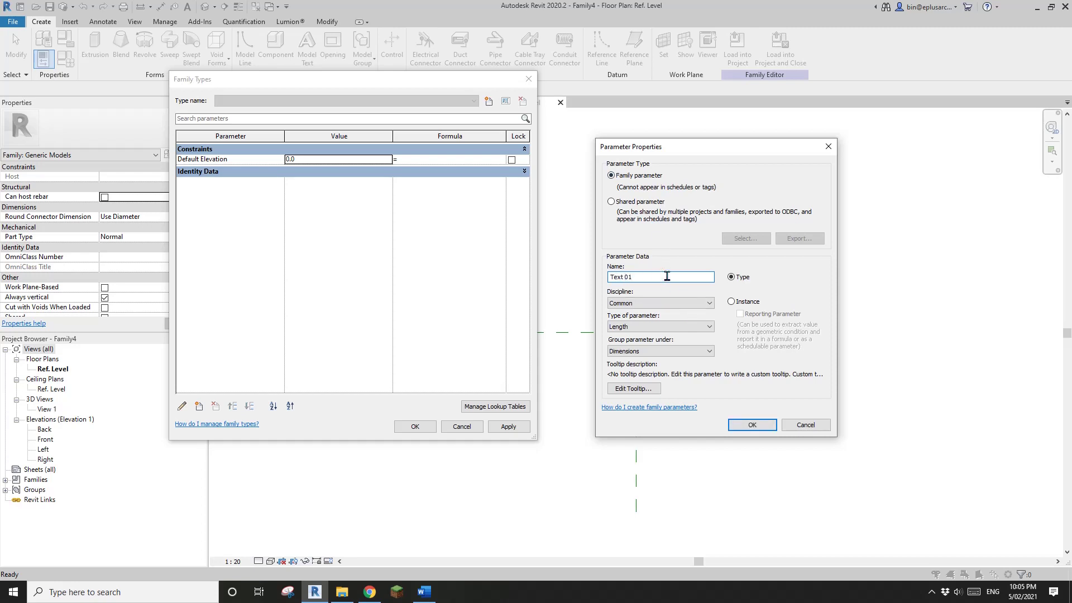
click(653, 326)
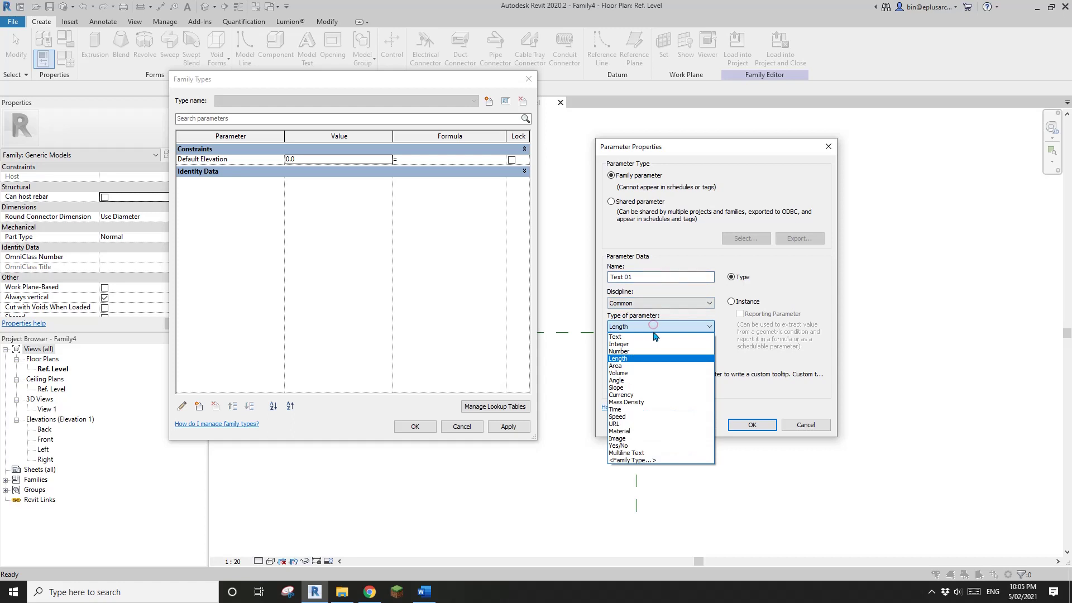
click(625, 338)
click(731, 302)
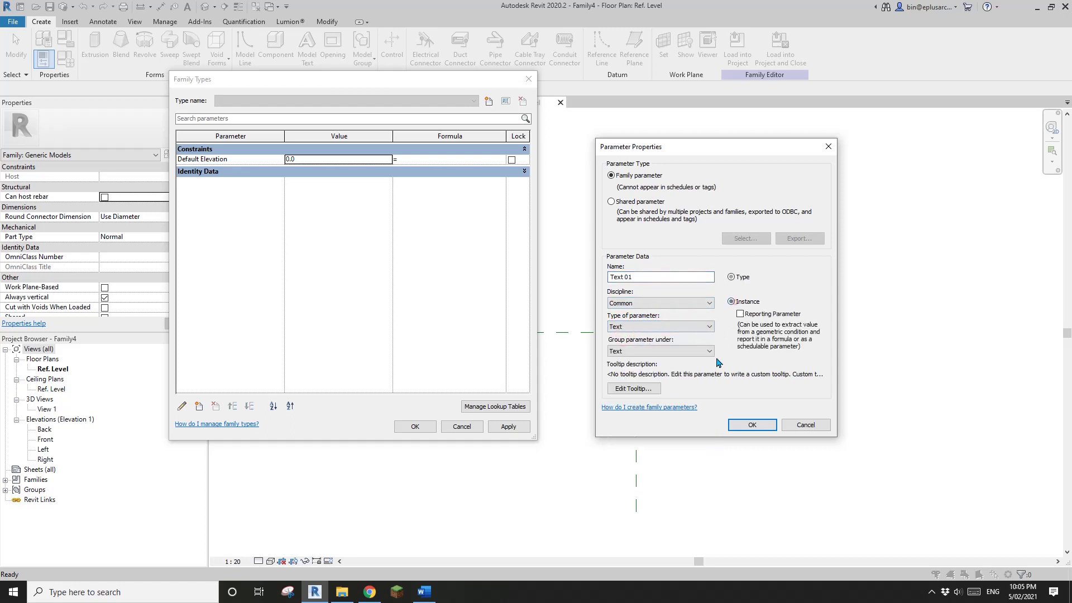
click(752, 425)
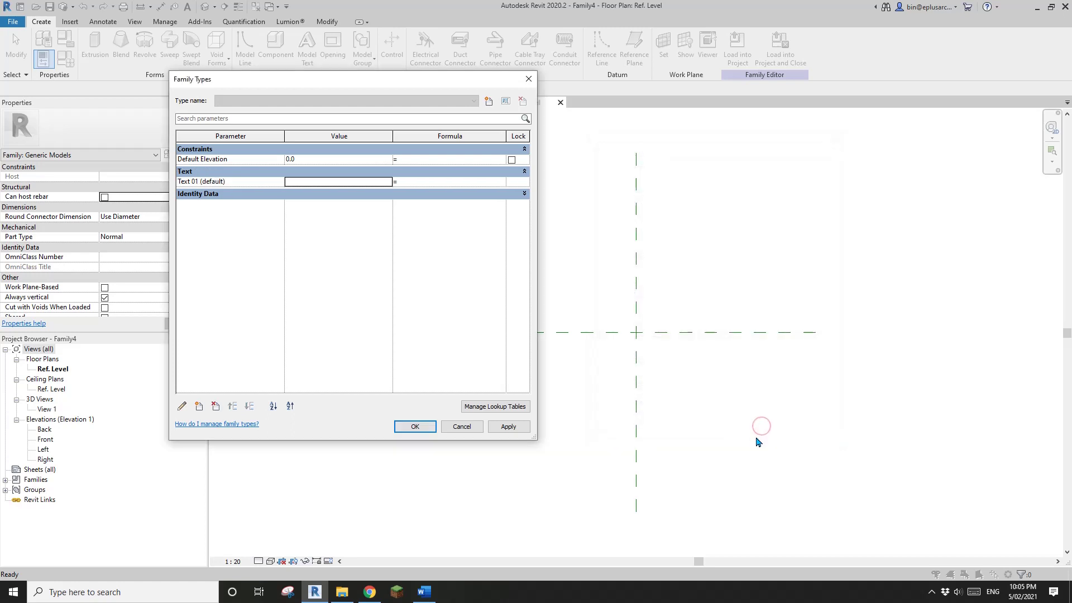
click(422, 431)
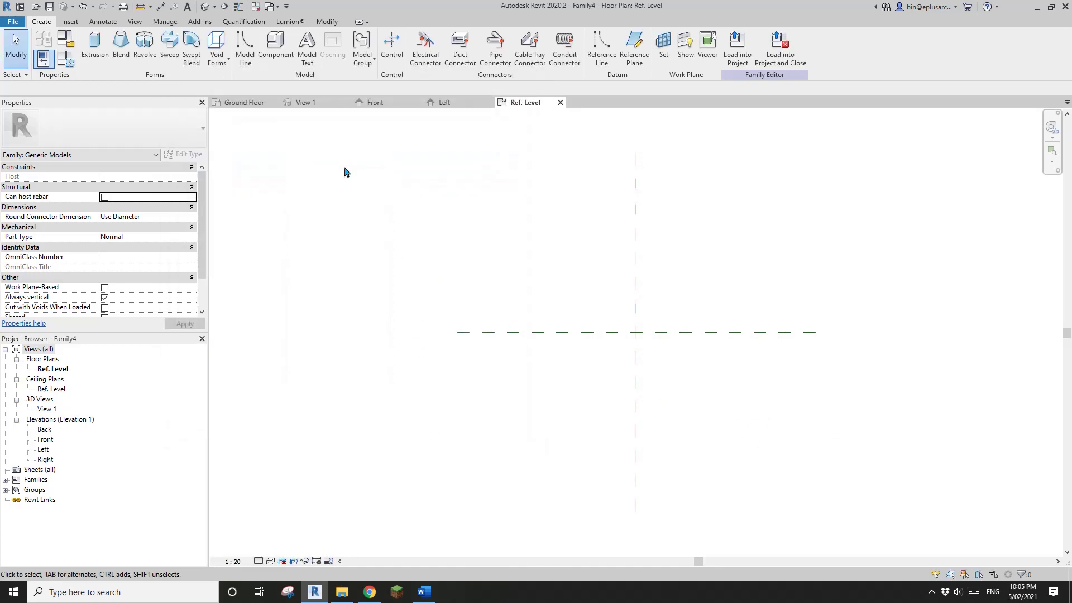
Step: Create an extrusion from a rectangle about 940 by 840 mm drawn around the reference plane intersection
click(95, 44)
click(418, 37)
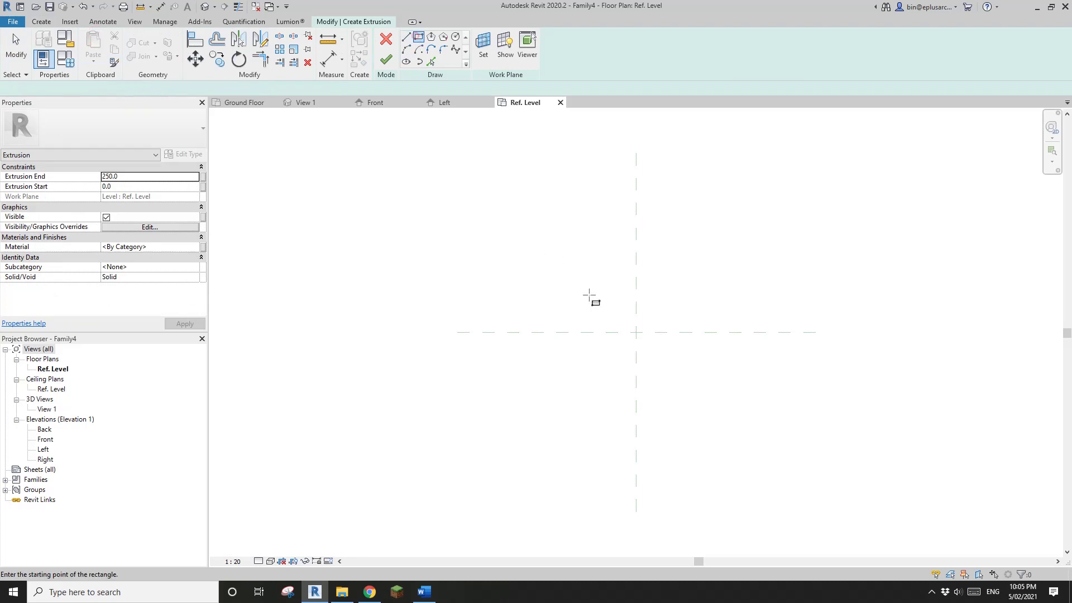
click(584, 290)
click(669, 365)
click(386, 59)
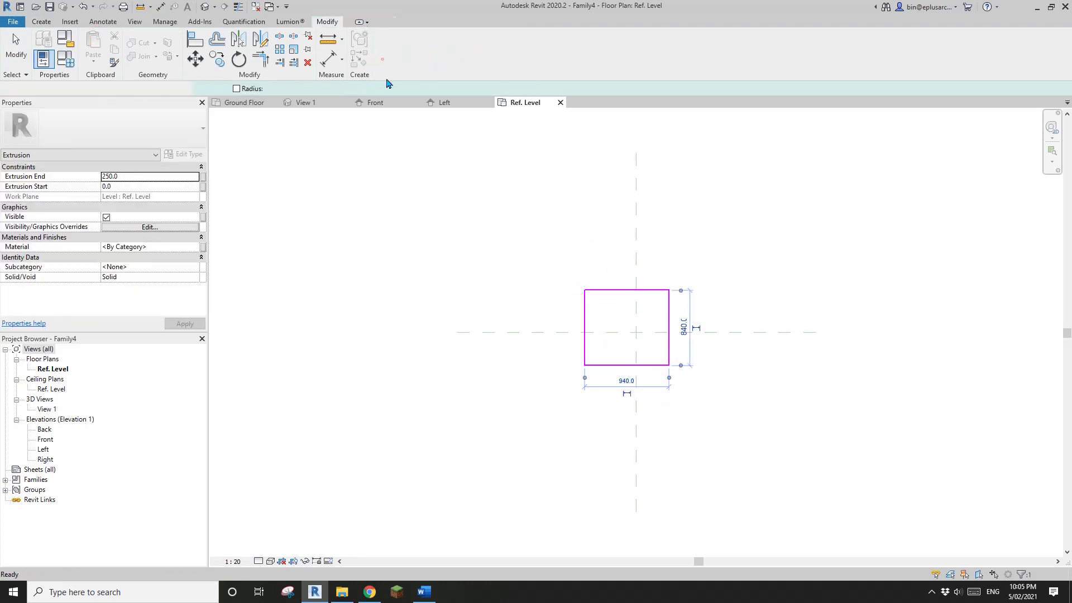
middle_drag(525, 283, 513, 280)
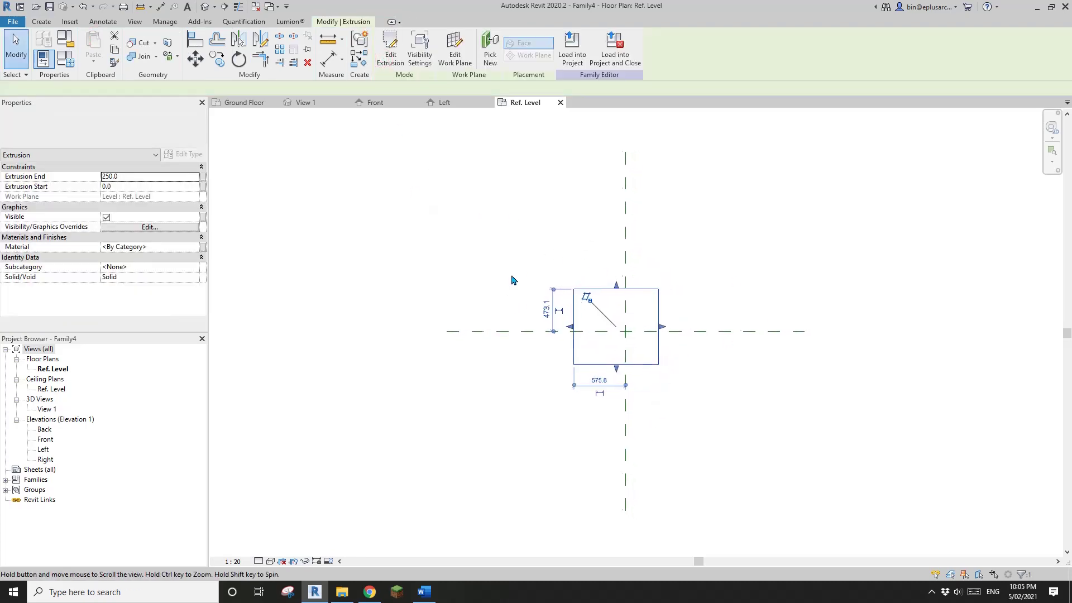
click(514, 248)
Step: Load the family into the project, closing it without saving, and place five instances on the Ground Floor plan
click(430, 47)
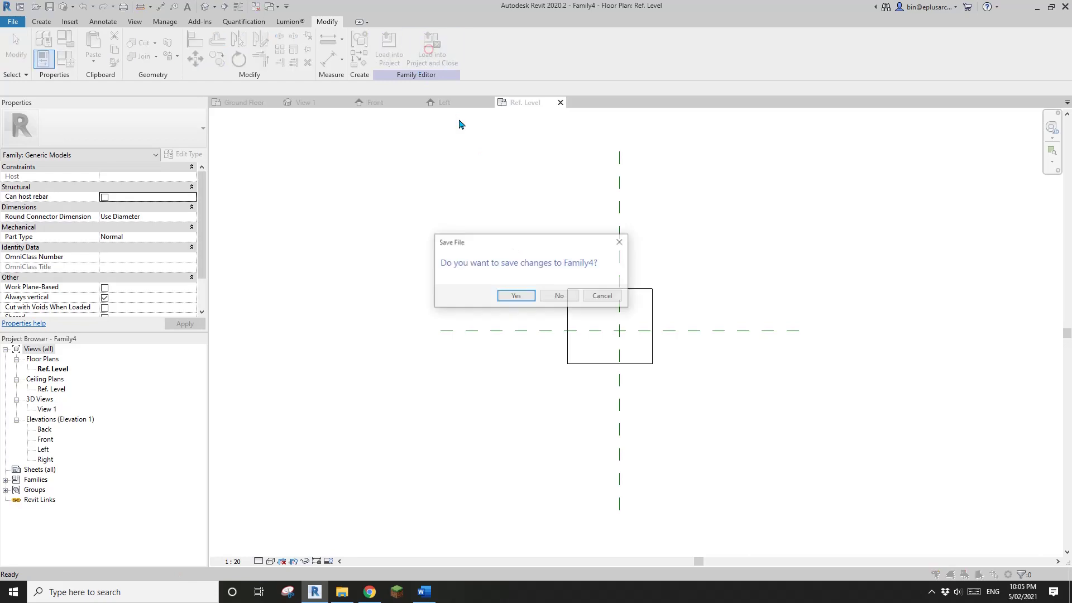
click(560, 297)
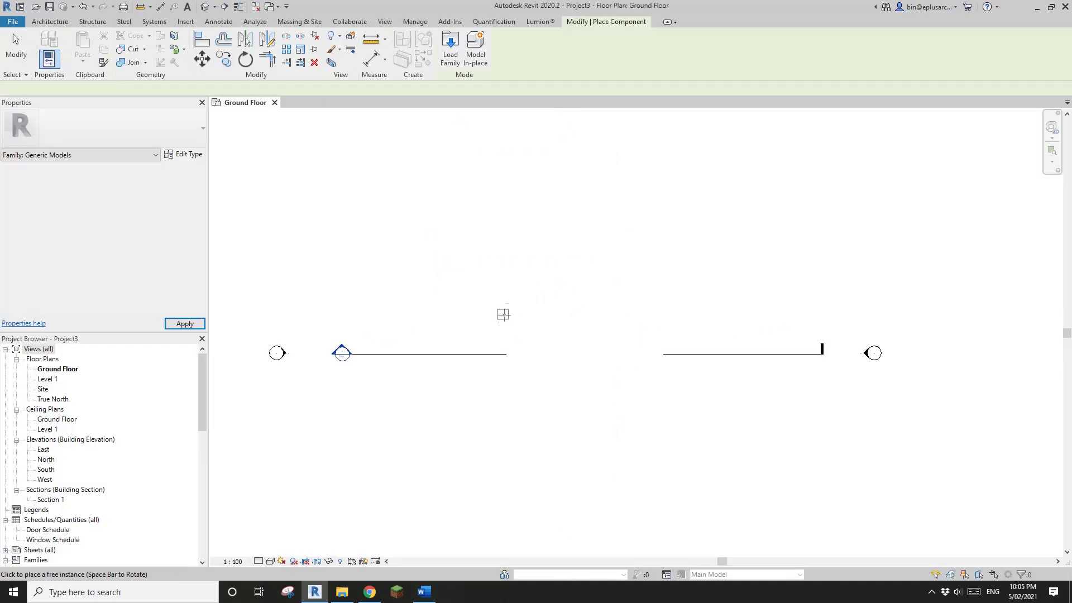
click(459, 288)
click(494, 287)
click(481, 314)
click(524, 294)
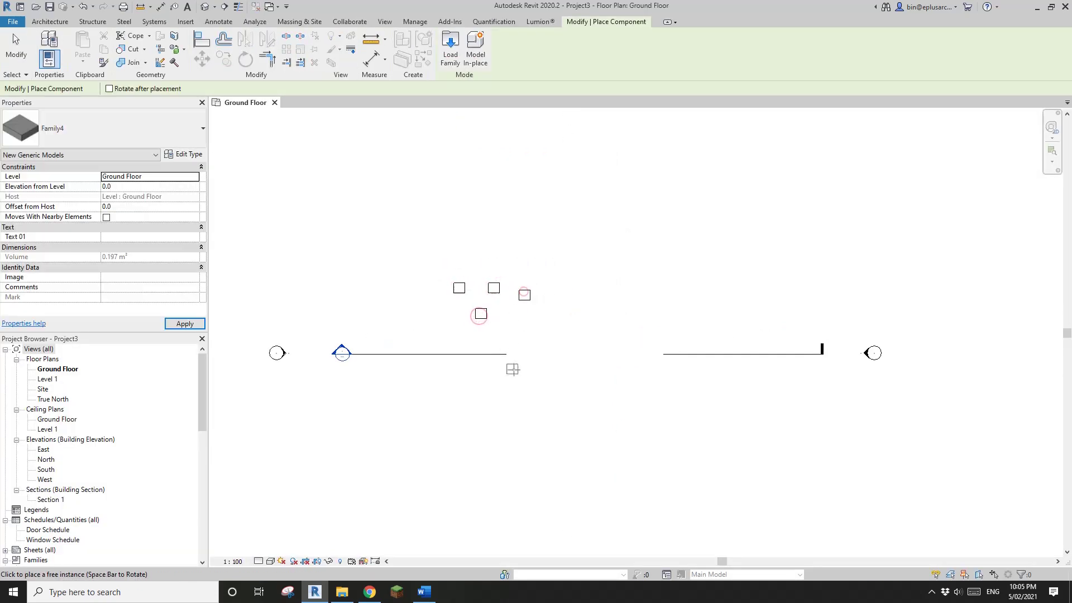
click(512, 318)
scroll(500, 322, up, 2)
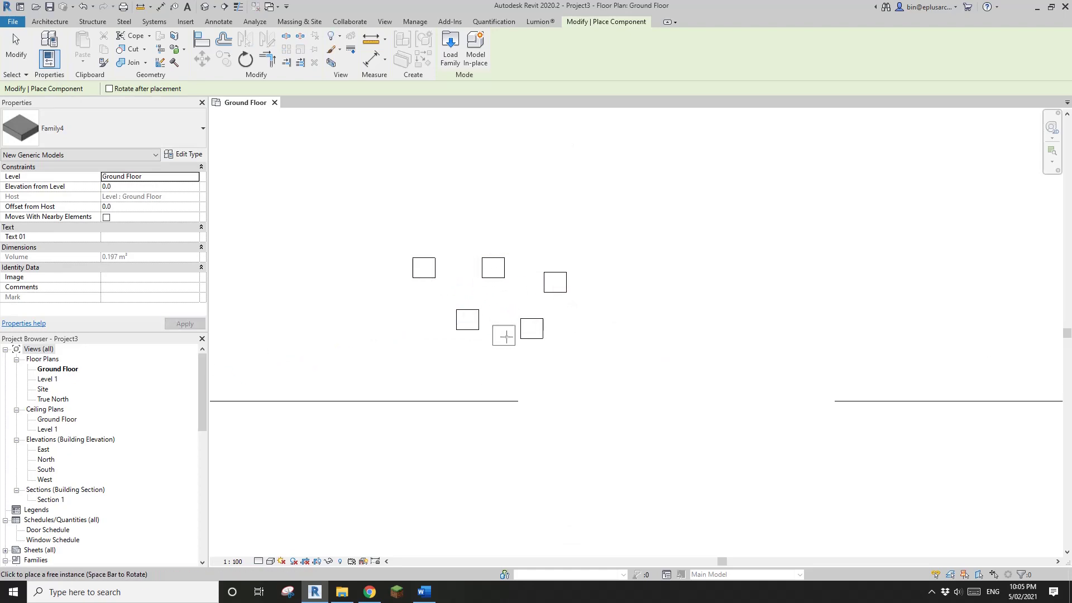
scroll(506, 335, up, 1)
key(Escape)
key(Escape)
scroll(480, 296, up, 2)
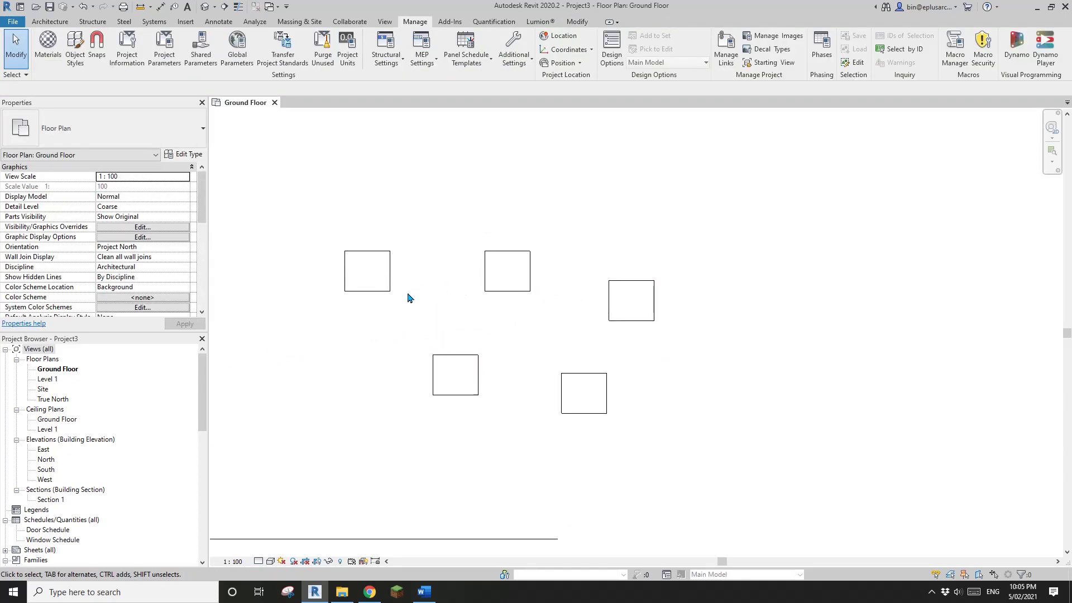
Step: Set the Text 01 parameter of the middle generic model in the upper row to "bbb"
click(380, 284)
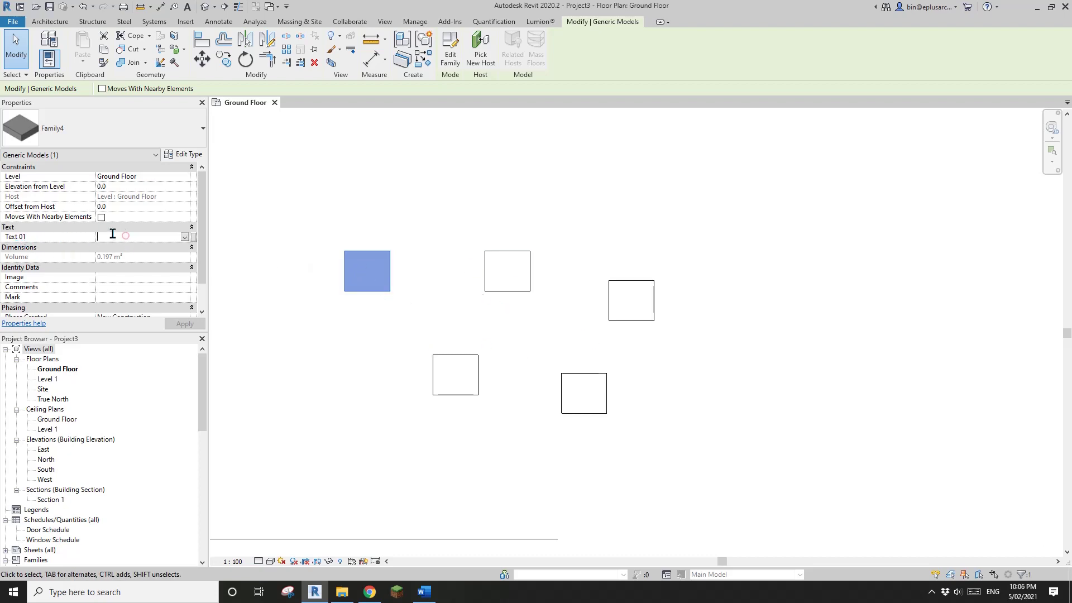
click(151, 236)
click(413, 190)
click(514, 284)
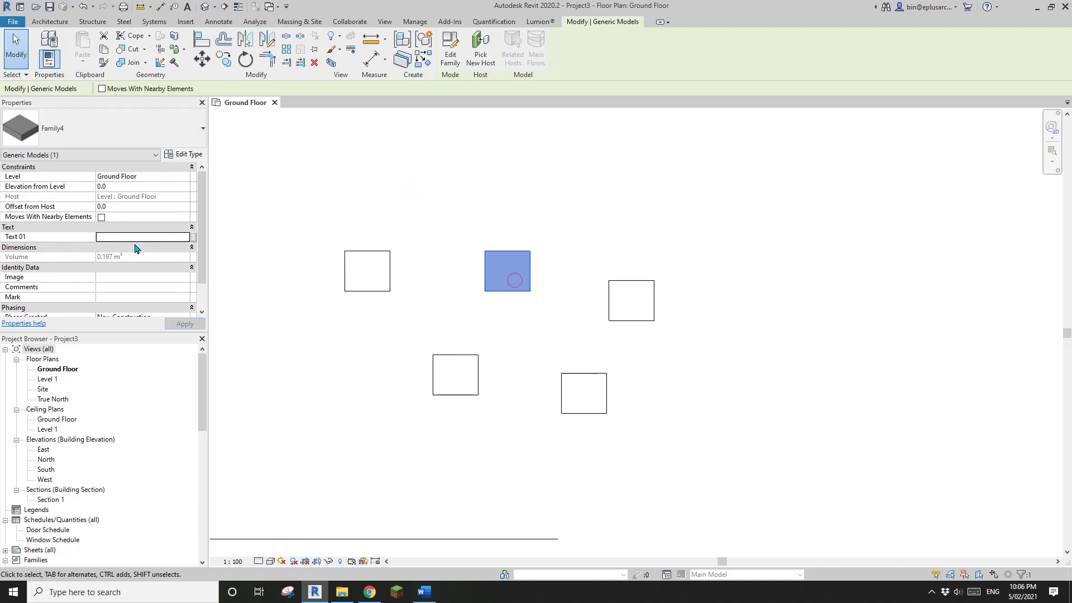
click(137, 237)
text(bbb)
Step: Set Text 01 to "eeee" on the generic model below the upper row's gap and "ttt" on the easternmost one
click(473, 375)
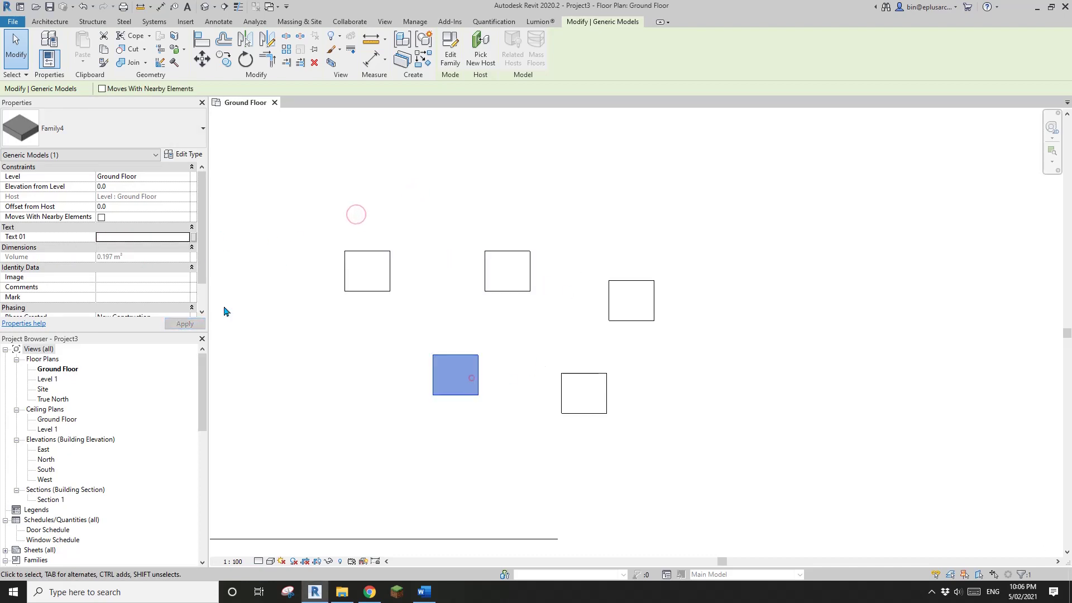
click(134, 236)
text(eeee)
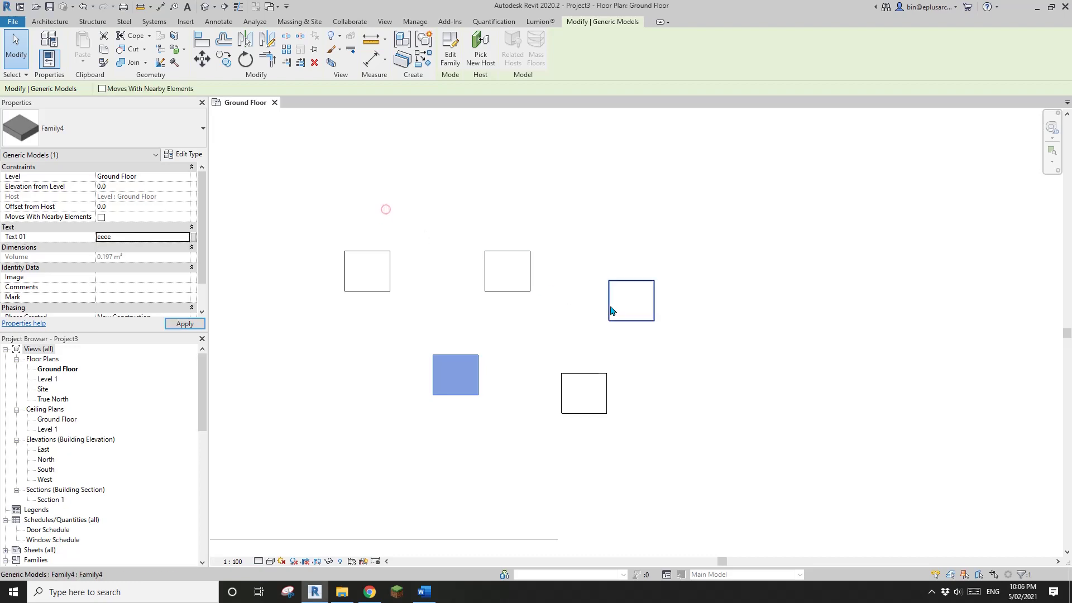
click(627, 303)
click(143, 237)
text(ttt)
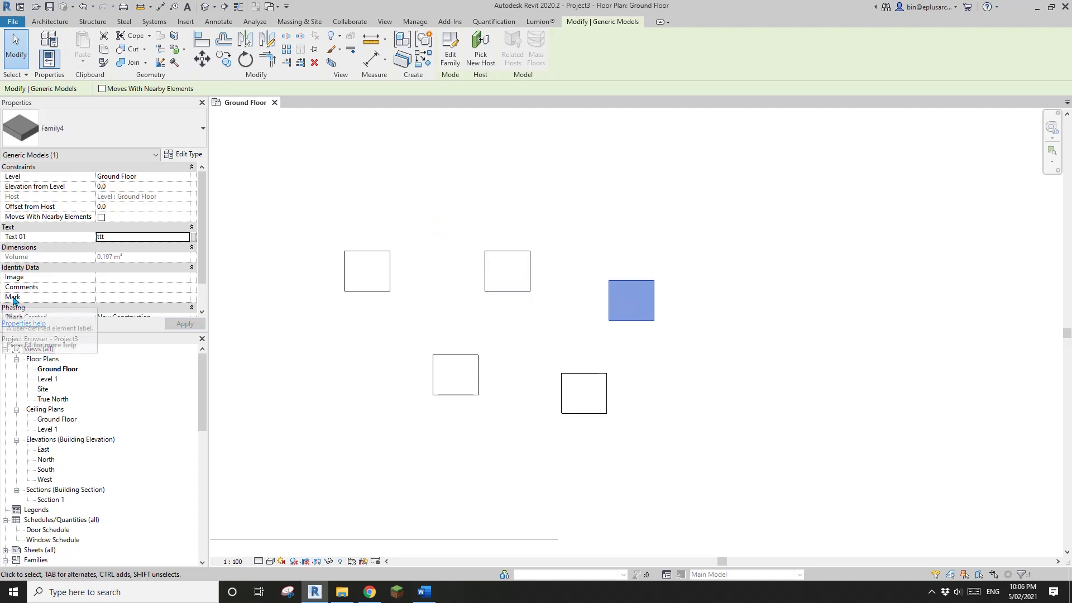
click(551, 275)
click(533, 276)
click(533, 275)
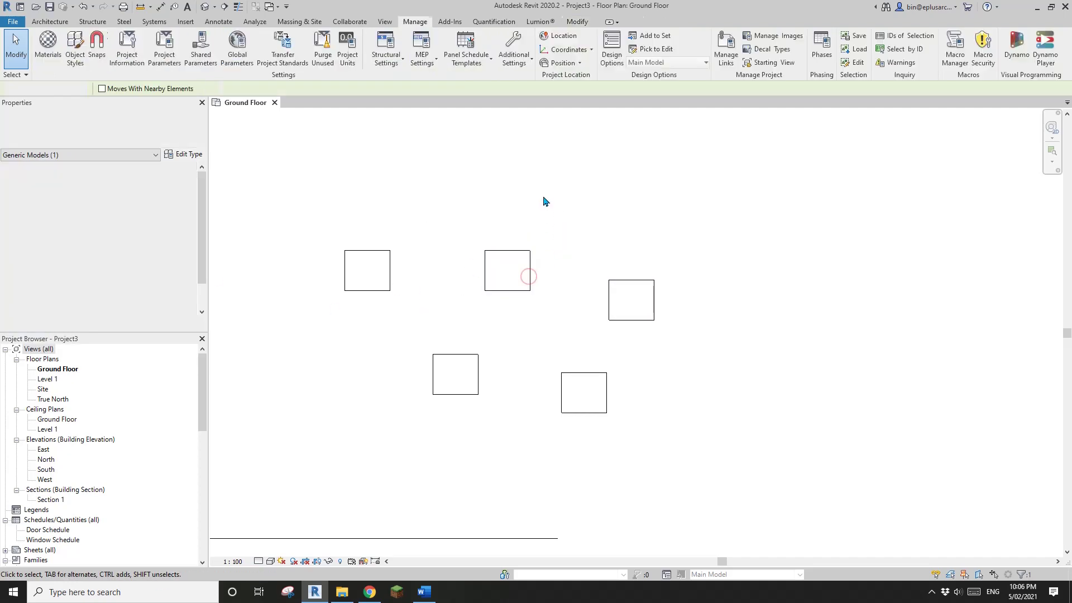
Step: Check whether Text 01 is among the available fields of a new Generic Models schedule, and cancel the schedule
middle_drag(545, 201, 527, 220)
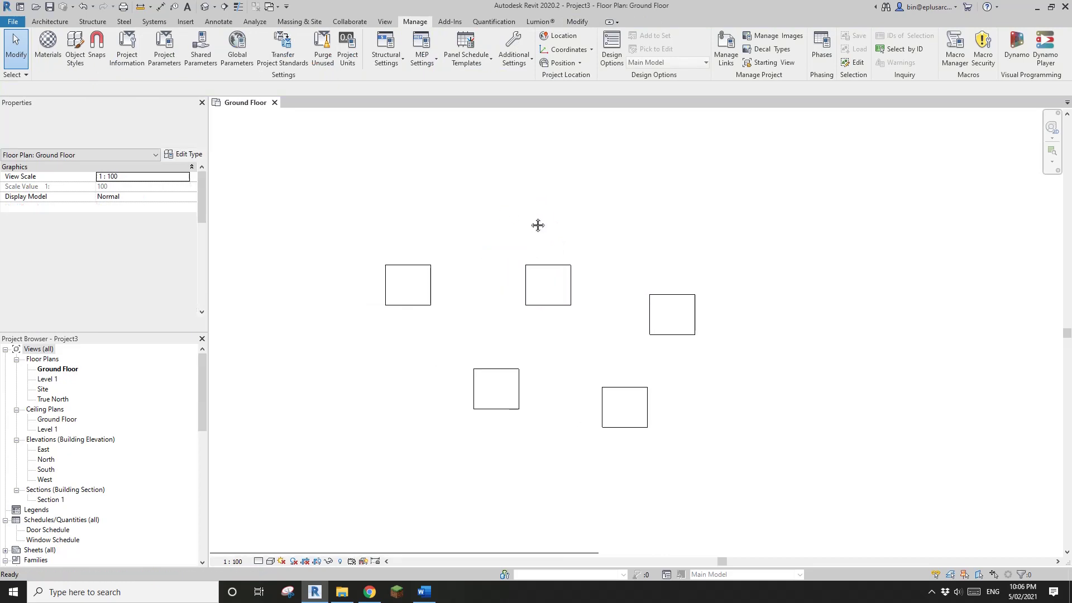
click(383, 21)
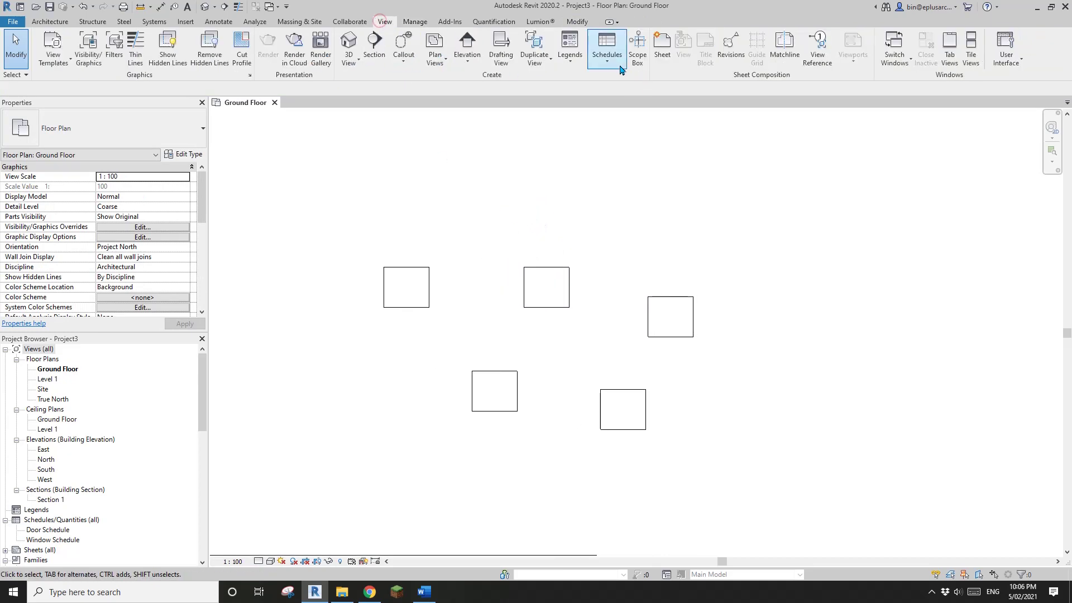
click(606, 50)
click(648, 87)
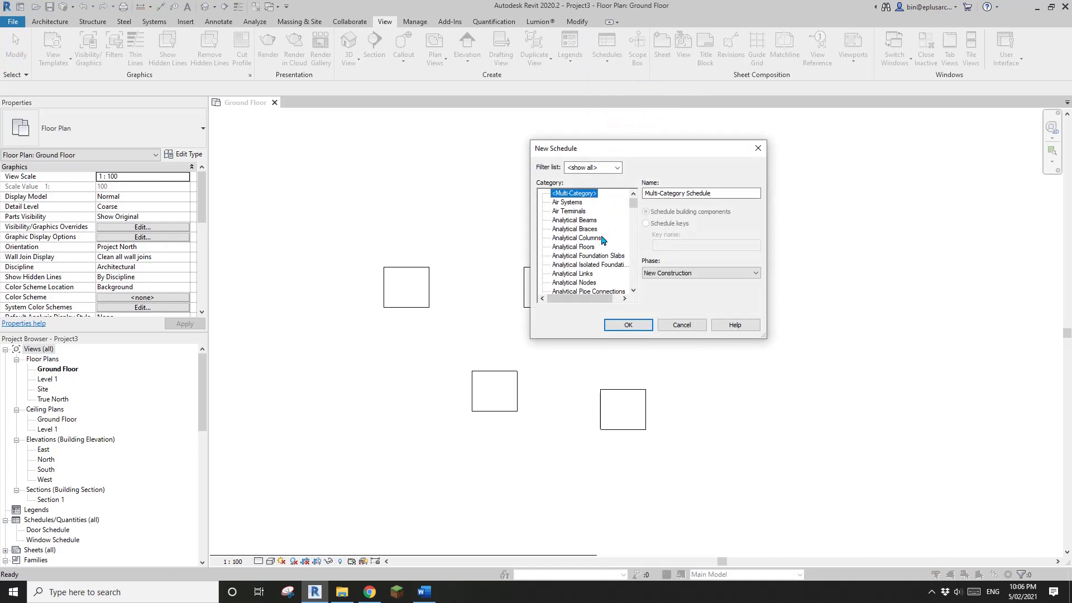
click(581, 237)
key(g)
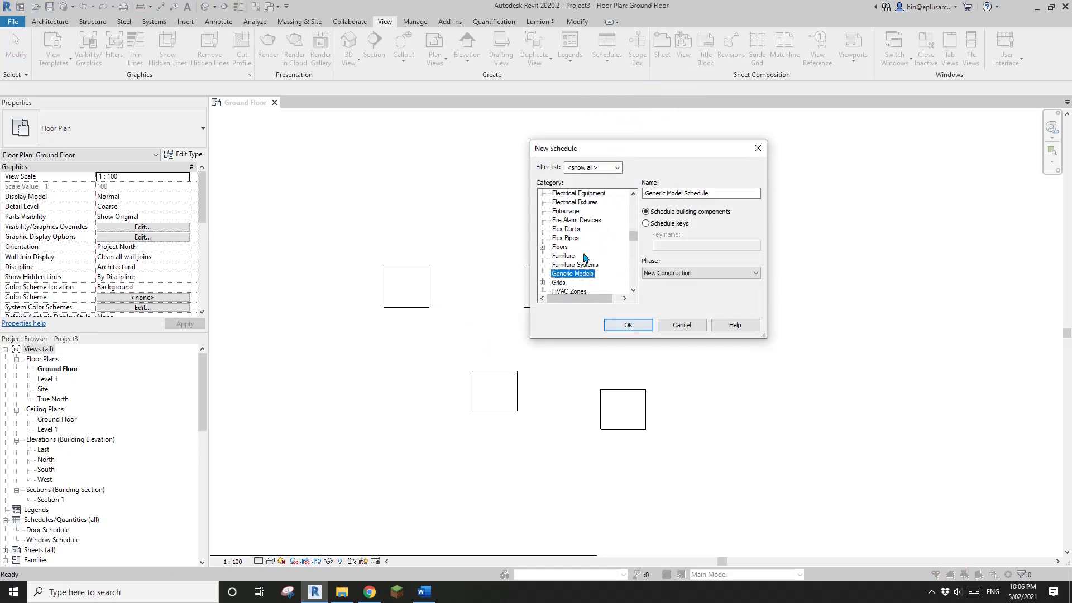
click(625, 325)
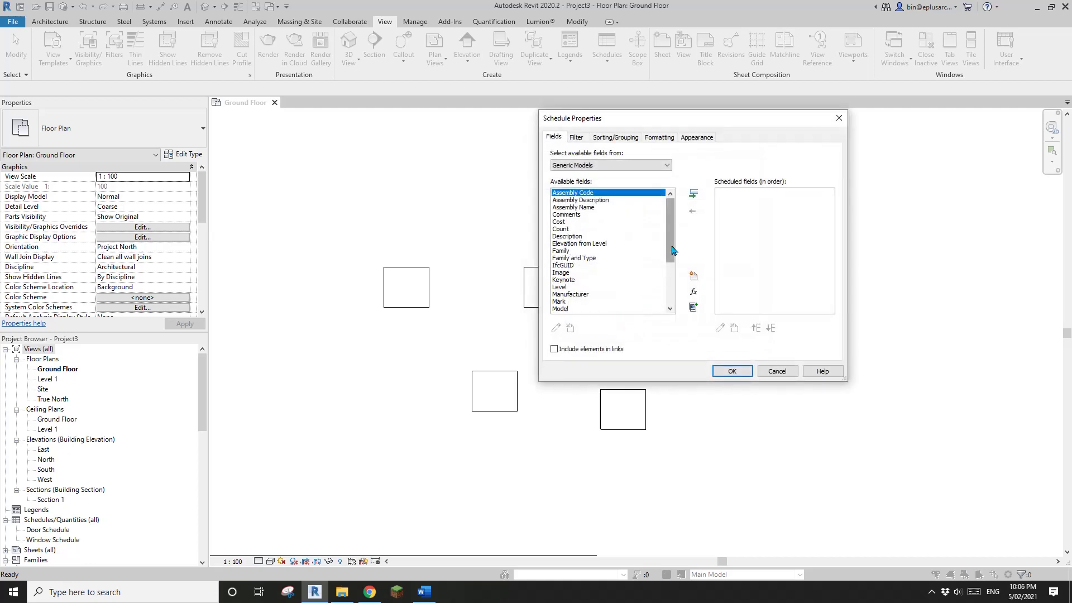
drag(673, 243, 670, 277)
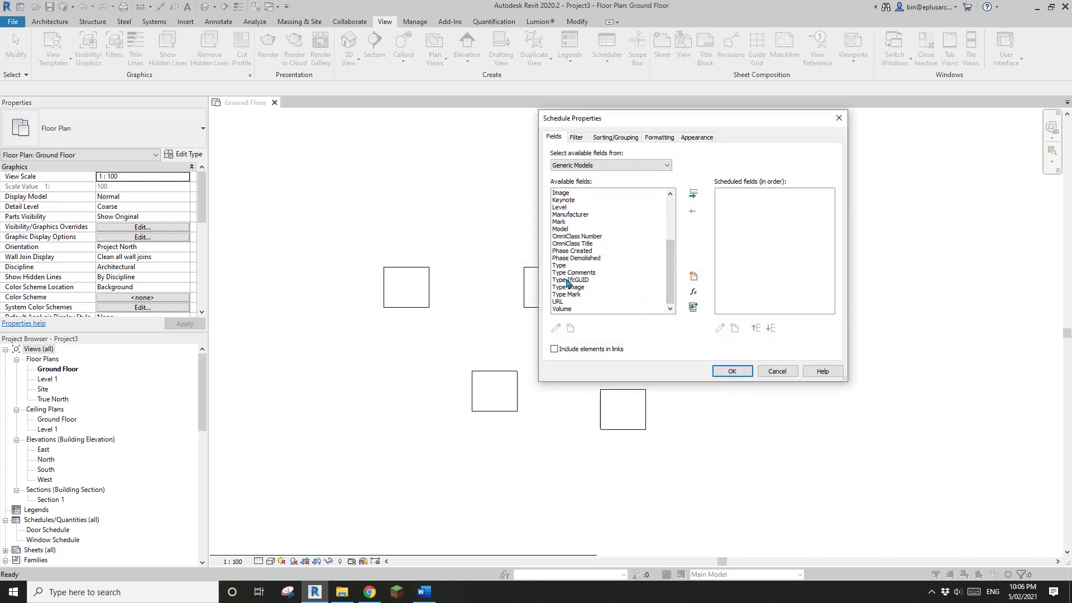
drag(668, 271, 629, 275)
click(776, 371)
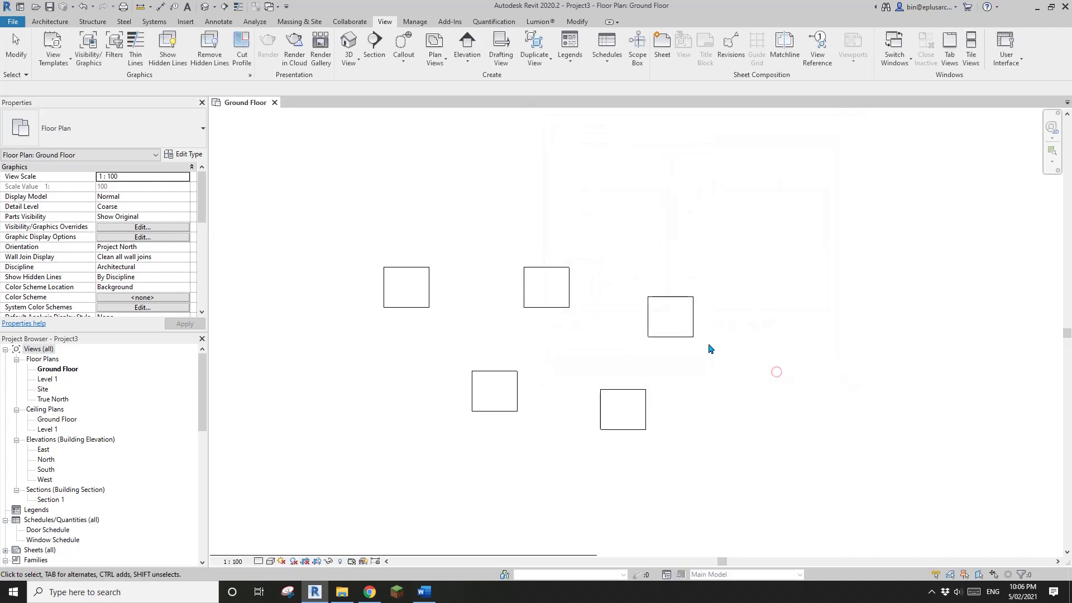
Step: Open the placed generic model's family for editing and switch its Text 01 parameter to the shared parameter type
scroll(628, 310, up, 2)
middle_drag(623, 302, 660, 304)
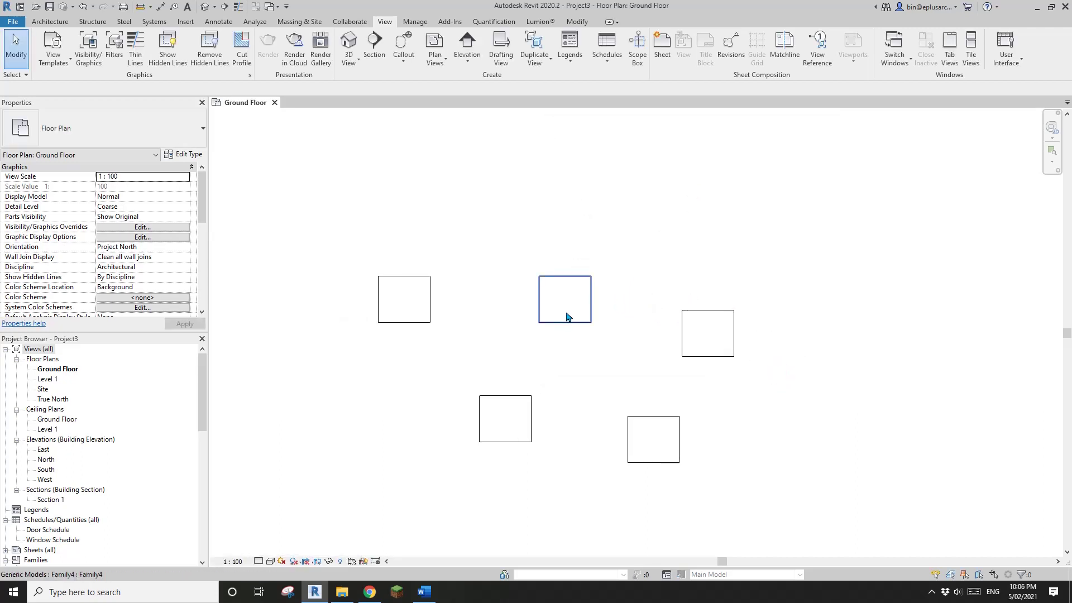
click(577, 323)
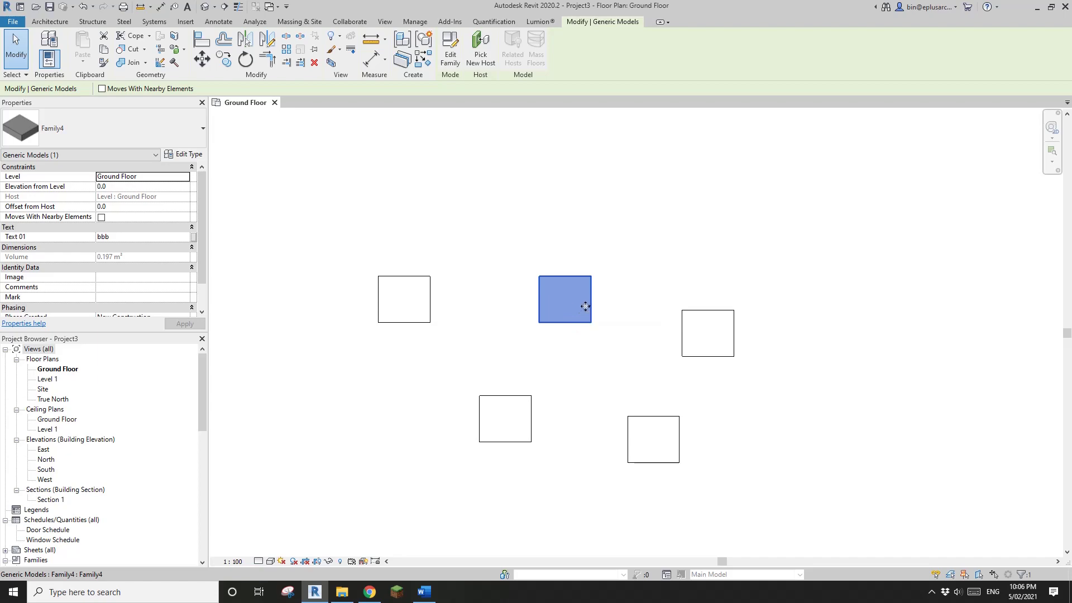
middle_drag(628, 306, 634, 288)
click(619, 289)
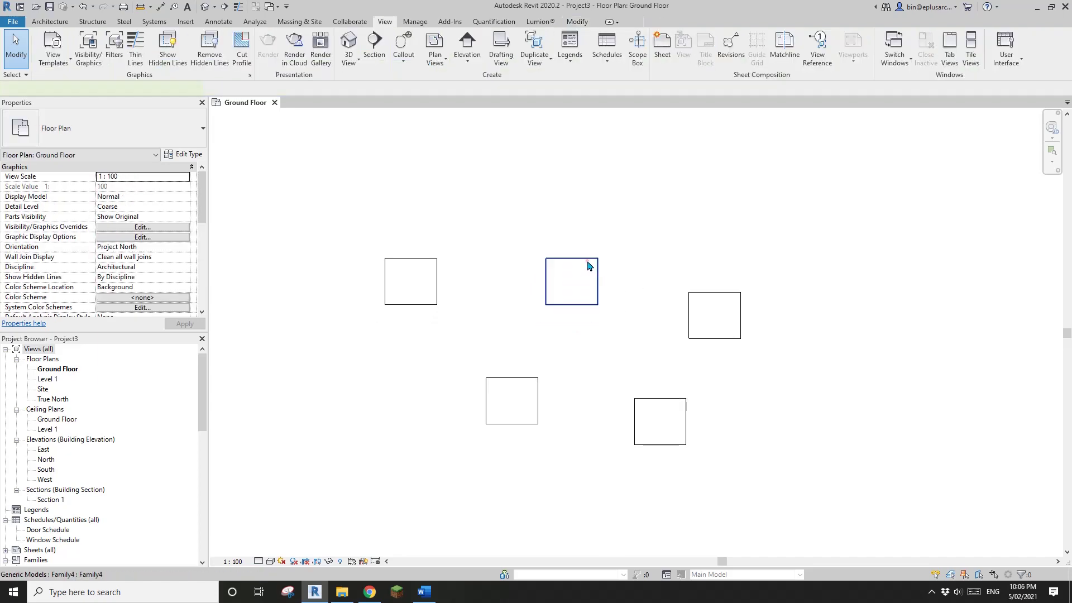
click(589, 267)
click(456, 61)
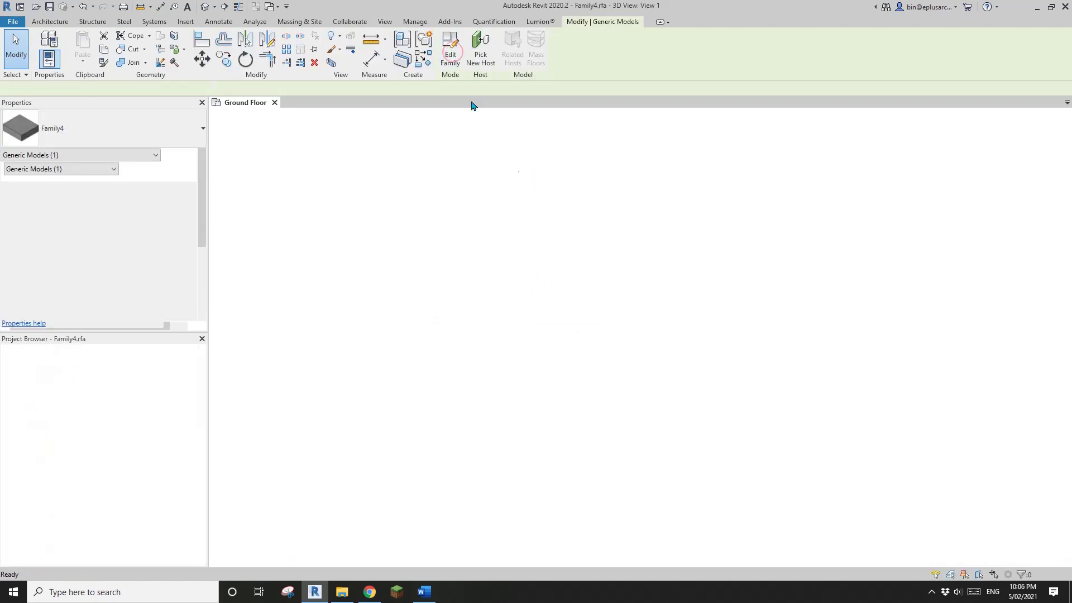
click(64, 65)
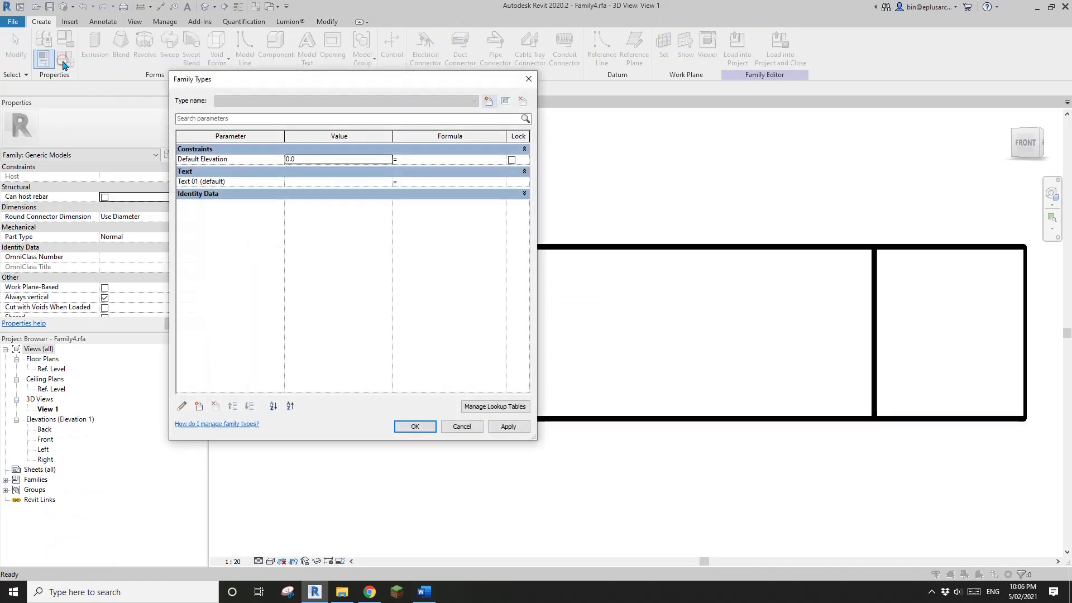
click(192, 183)
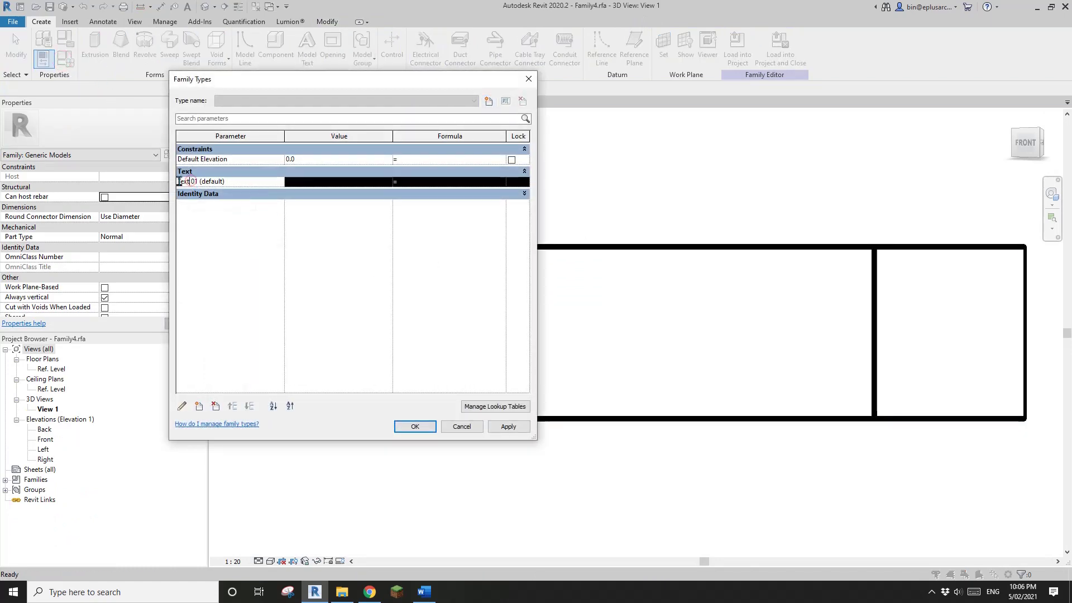
click(183, 407)
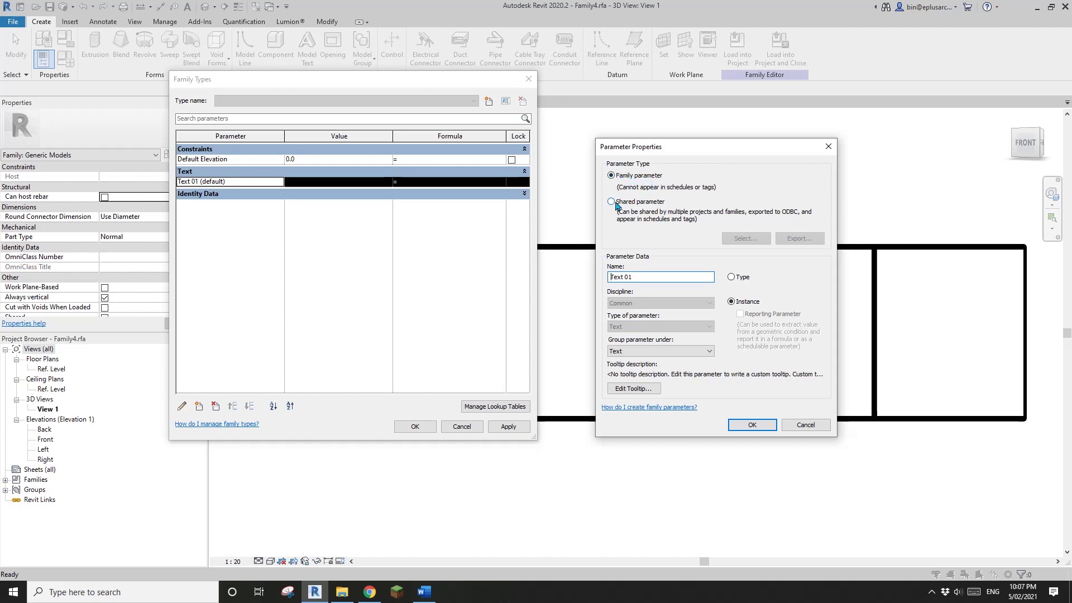
click(612, 202)
Step: Create a shared parameter named "Text 01" of type Text in New Group 01 of the shared parameter file
click(748, 239)
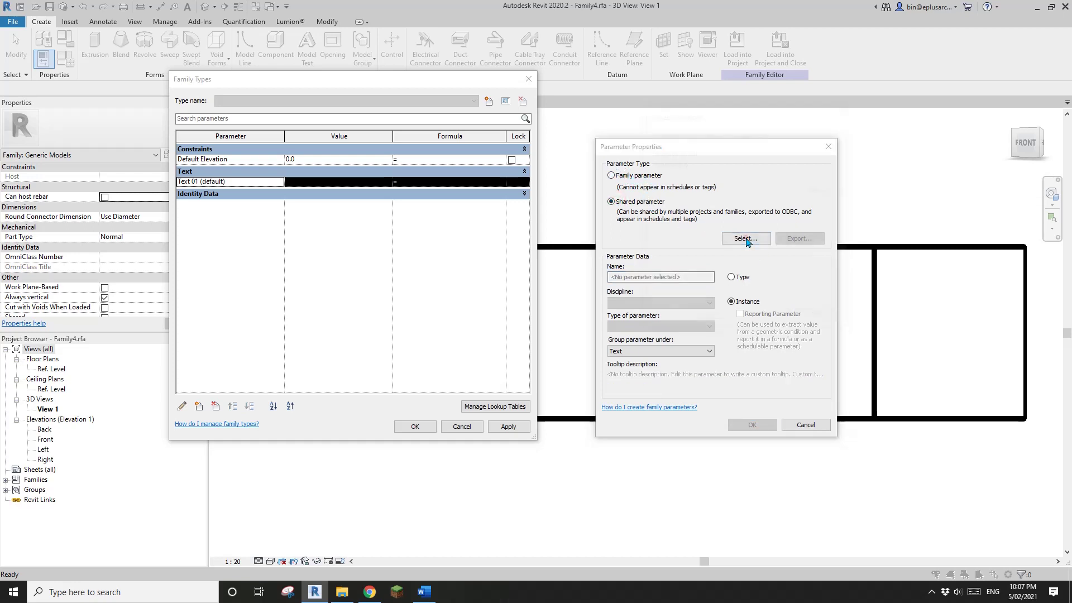
drag(687, 113, 726, 104)
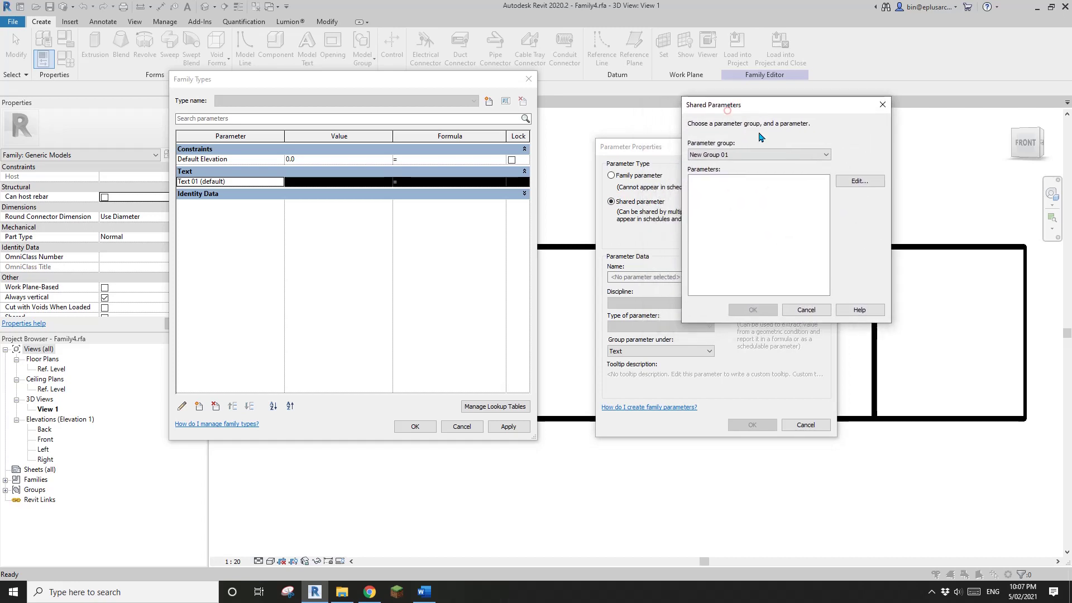
click(737, 155)
click(737, 164)
click(858, 183)
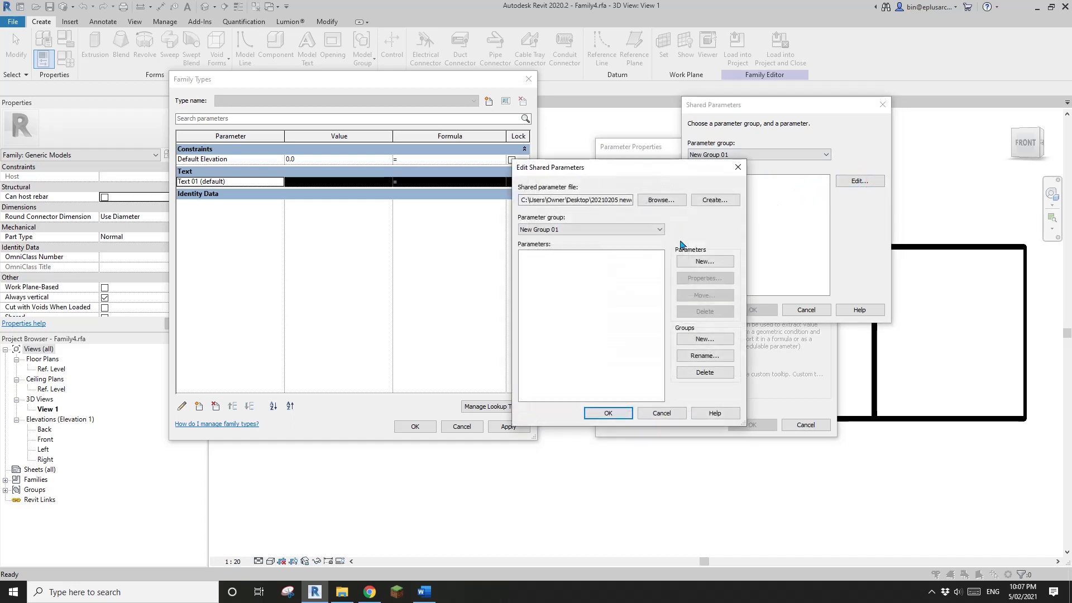
click(696, 264)
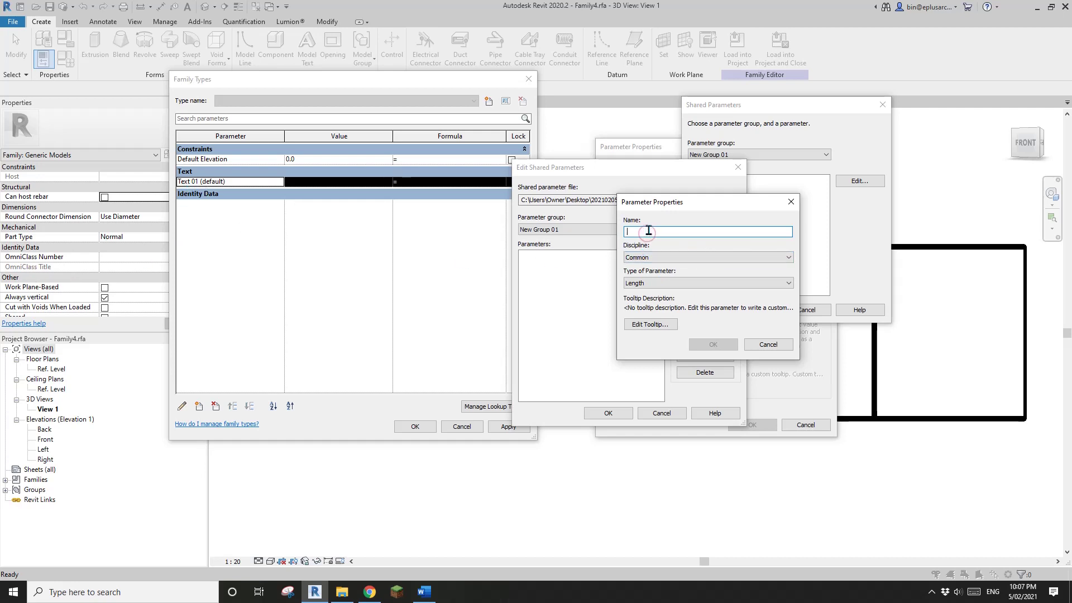
text(Text )
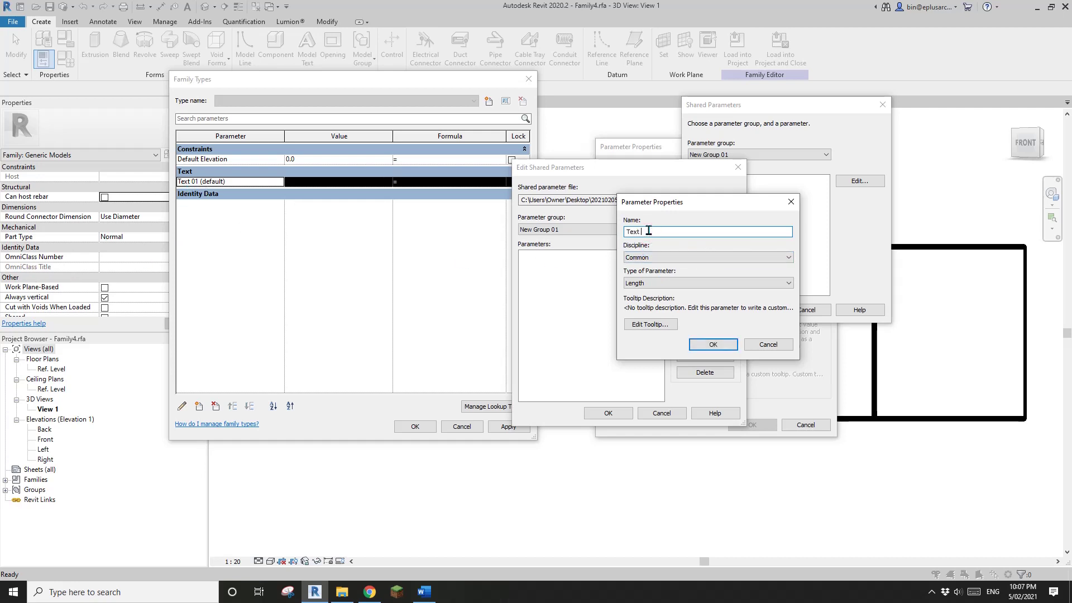
text(01)
click(675, 283)
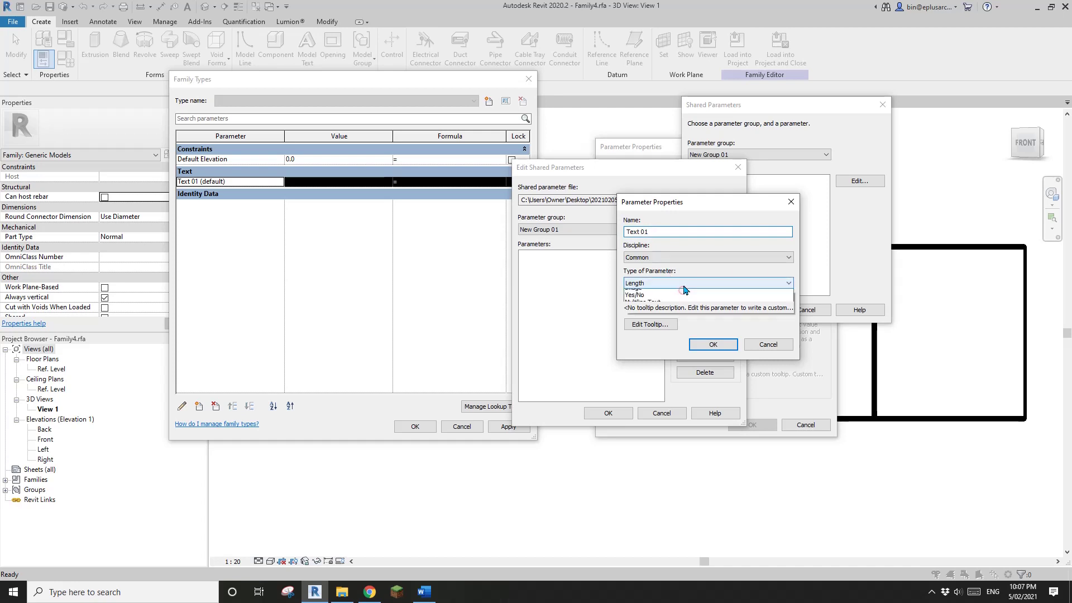
click(633, 293)
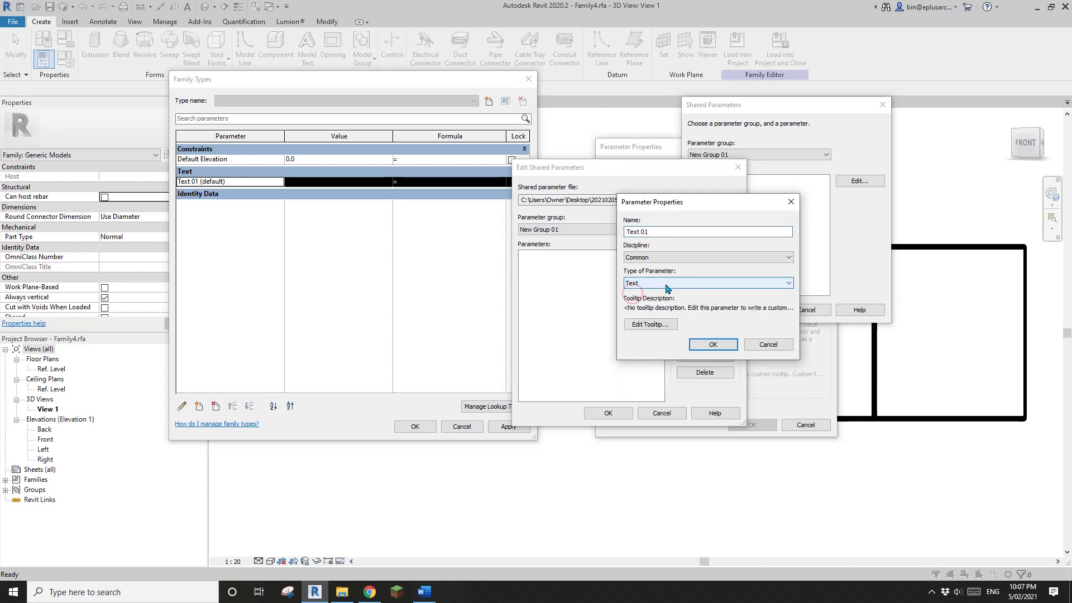
click(713, 344)
click(614, 413)
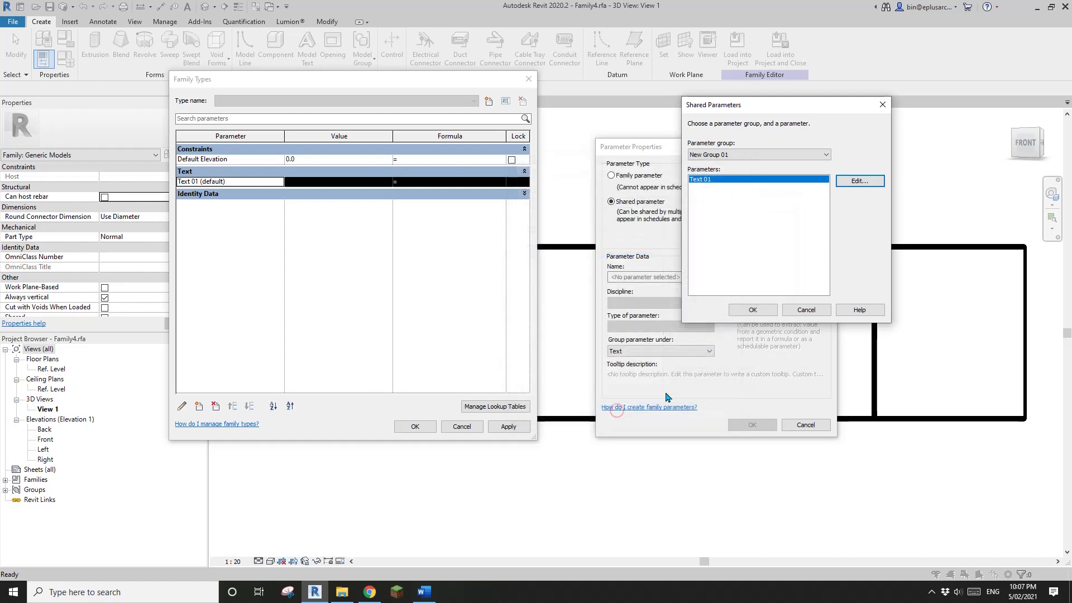
Step: Assign the shared Text 01 to the family's text parameter, keeping it as an instance parameter grouped under Text
click(751, 309)
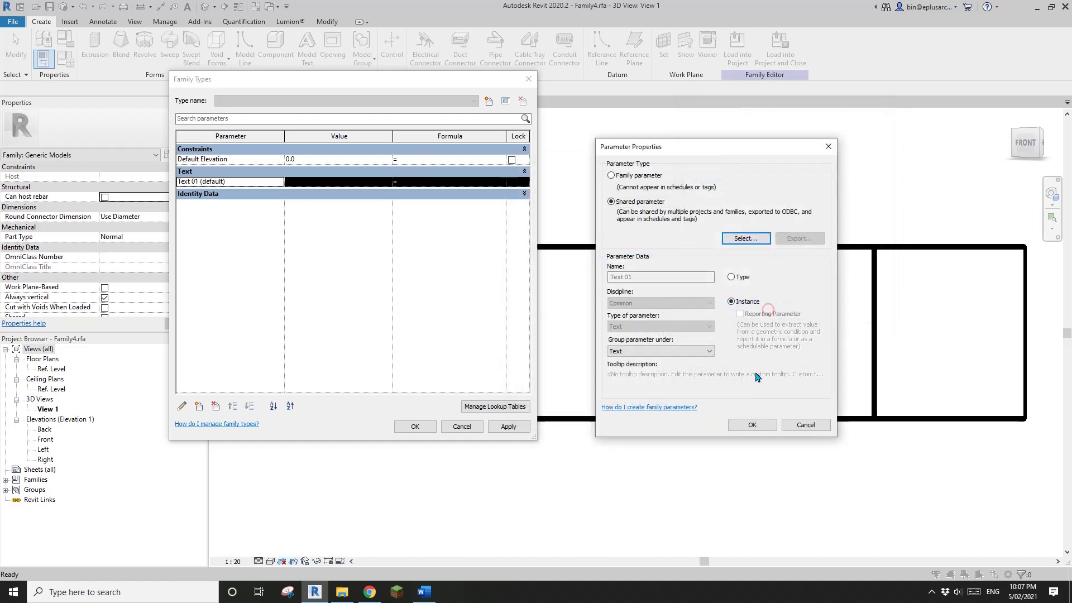
click(751, 424)
click(415, 426)
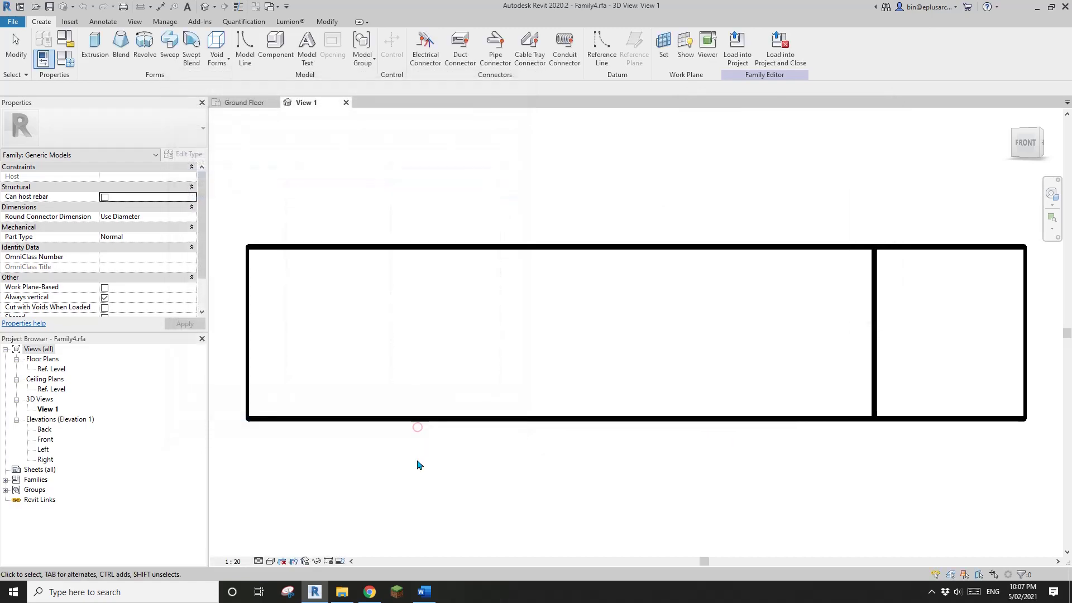
Step: Load the edited family back into the project, closing it without saving and overwriting the existing version
click(776, 54)
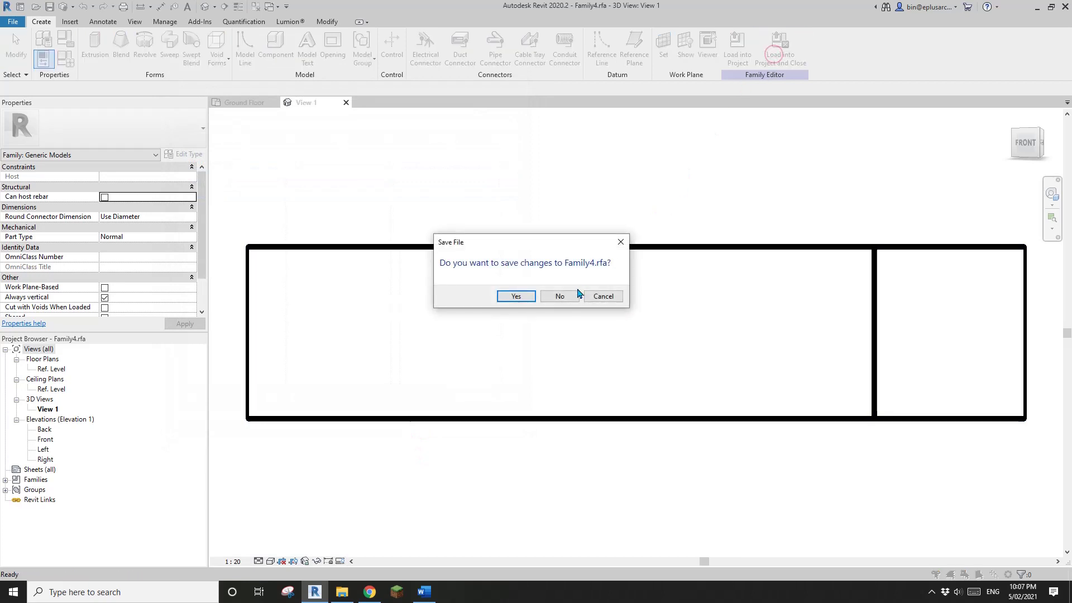
click(561, 296)
click(544, 262)
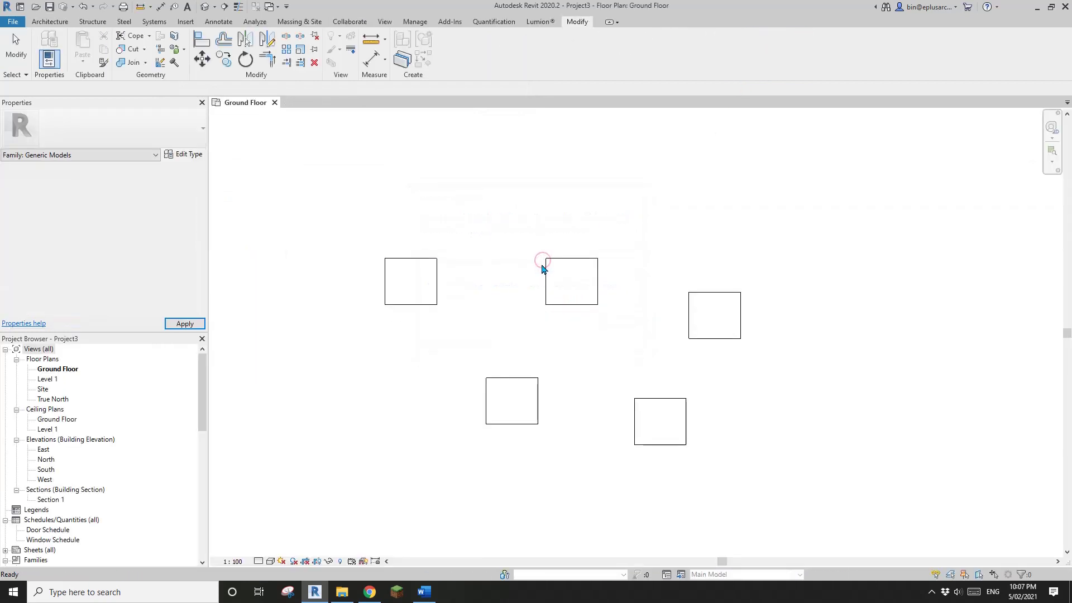
Step: Inspect the Text 01 values on three of the placed generic models
click(433, 274)
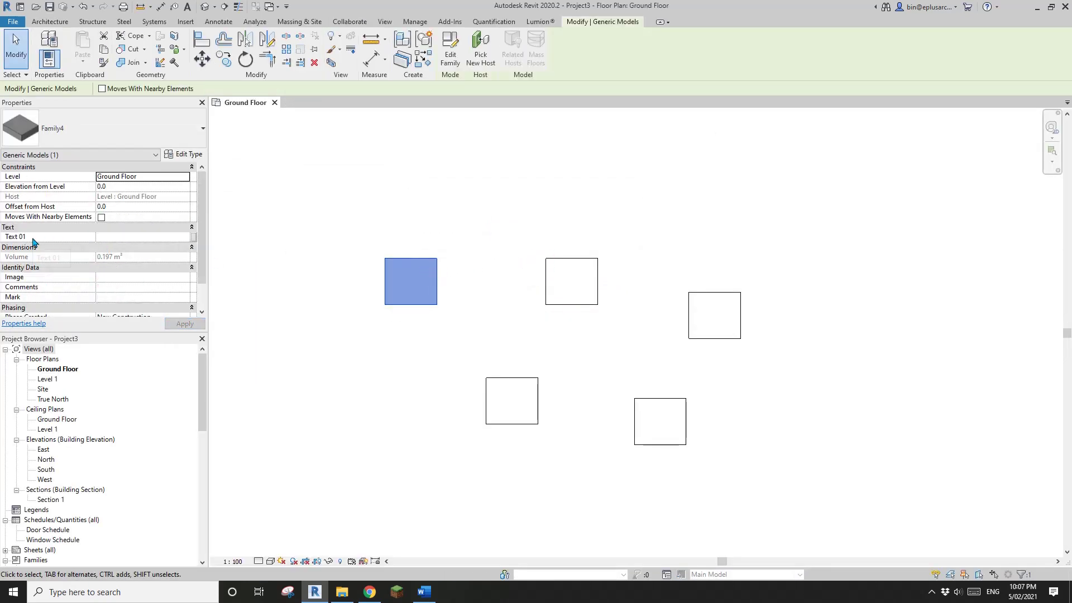
click(558, 278)
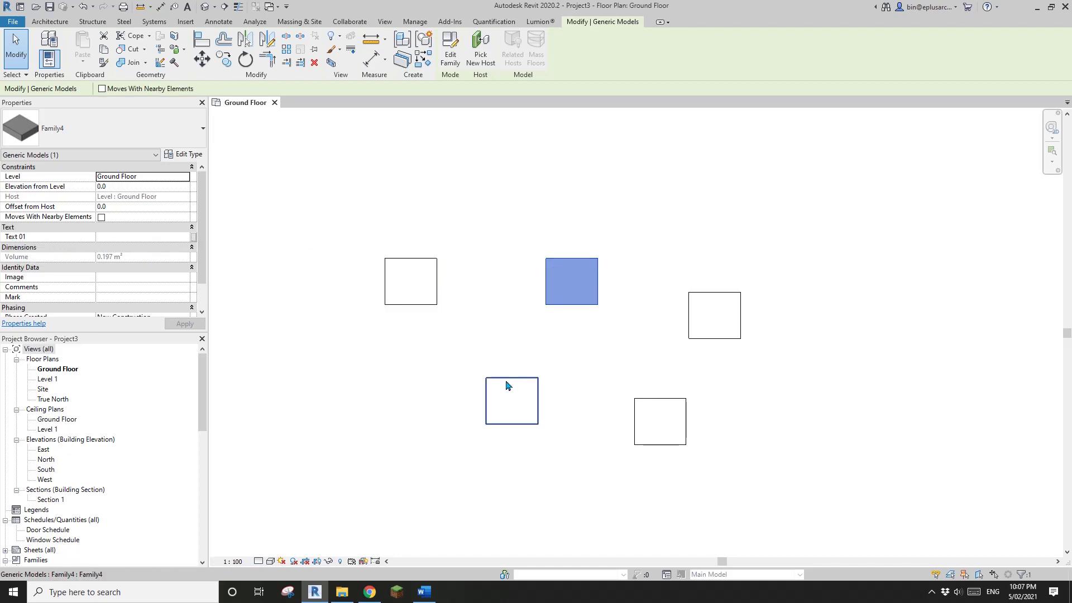
click(522, 395)
click(573, 292)
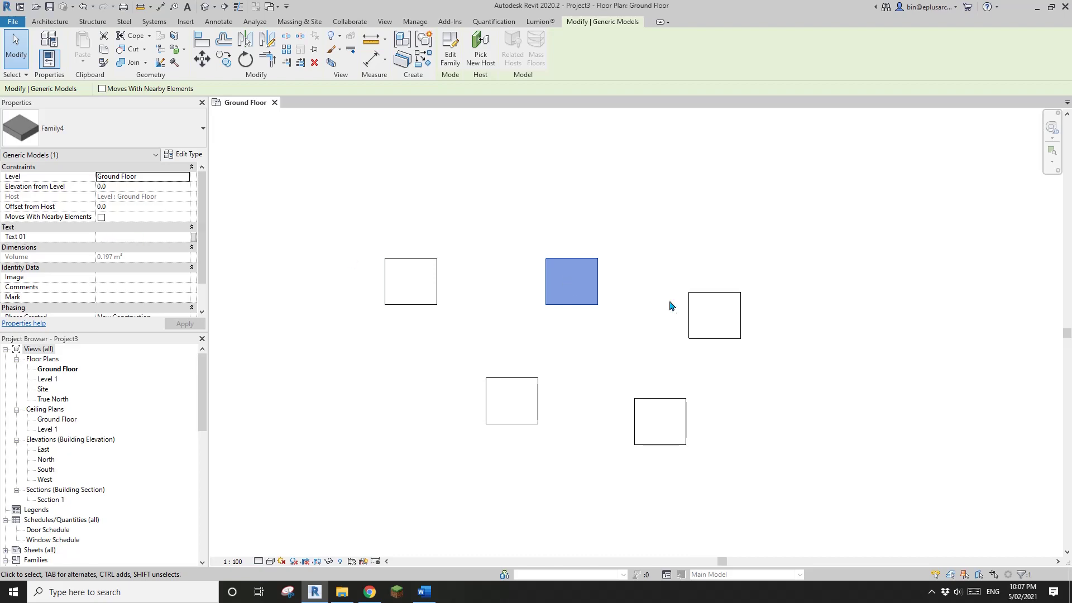
Step: Check the Text 01 property on the far-right and upper-middle generic models
click(715, 321)
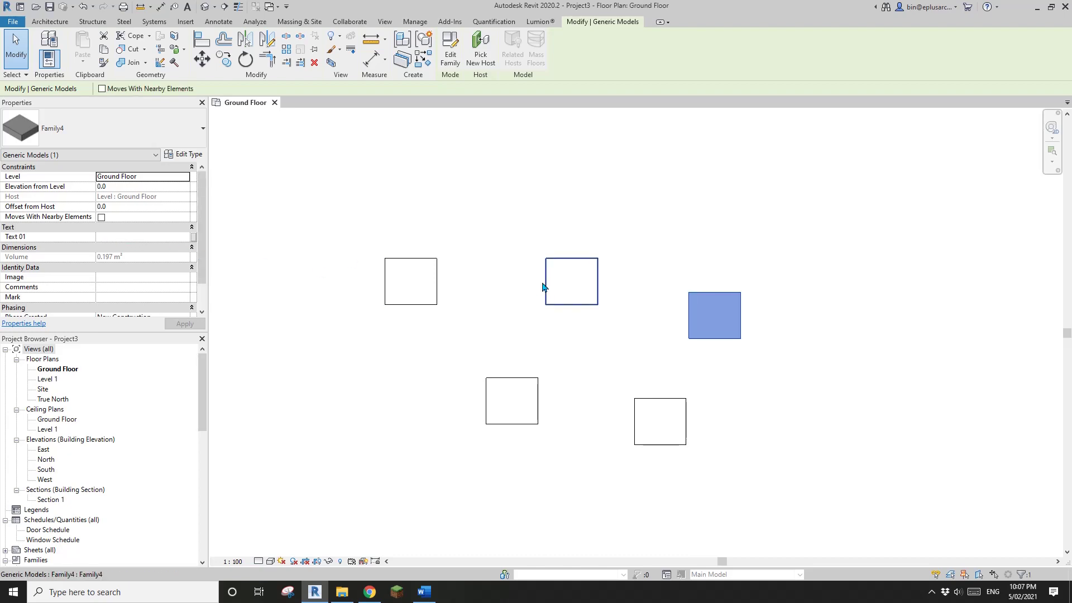
click(569, 283)
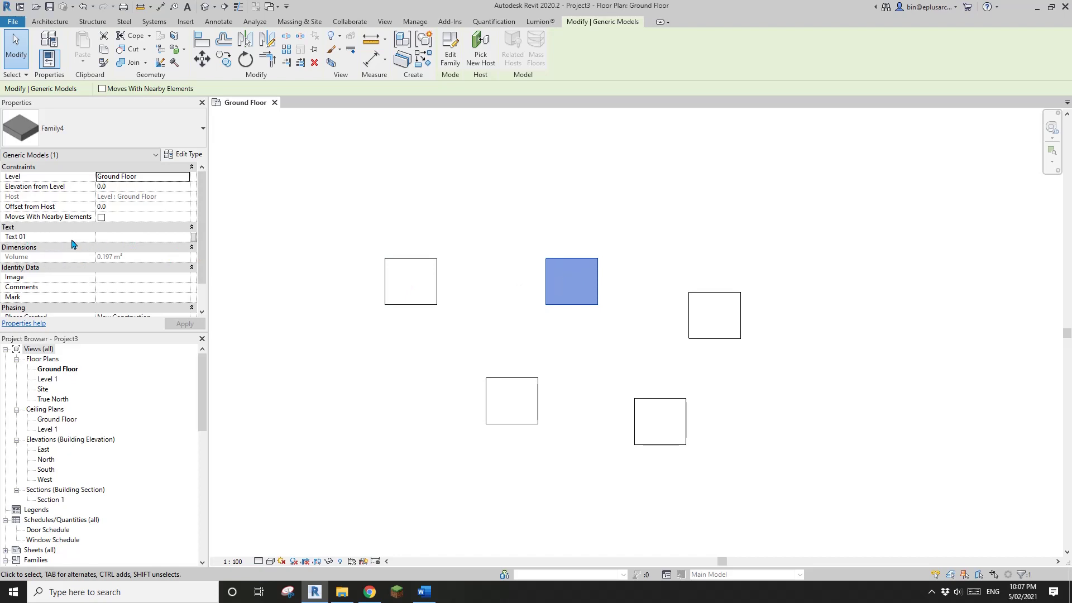
click(378, 216)
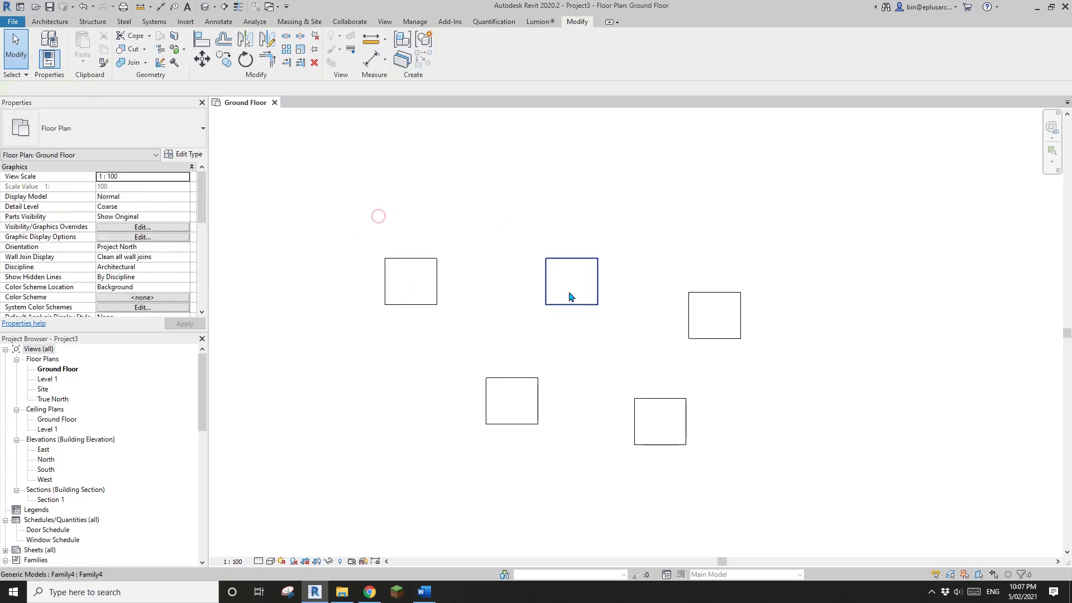
click(568, 291)
click(504, 187)
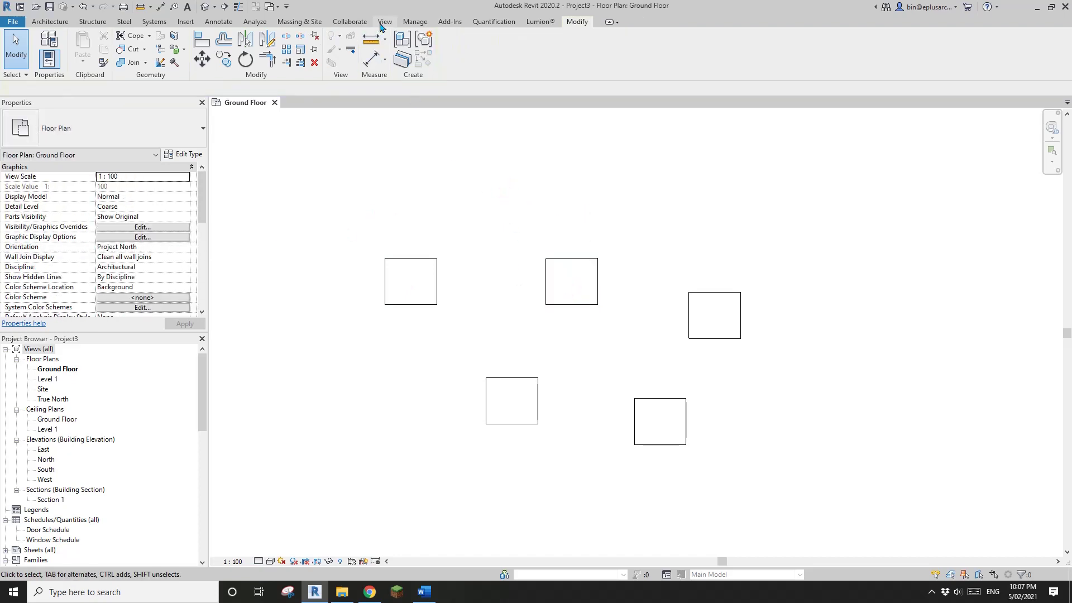
Step: Create a new schedule of building components for the Generic Models category, named Generic Model Schedule
click(384, 23)
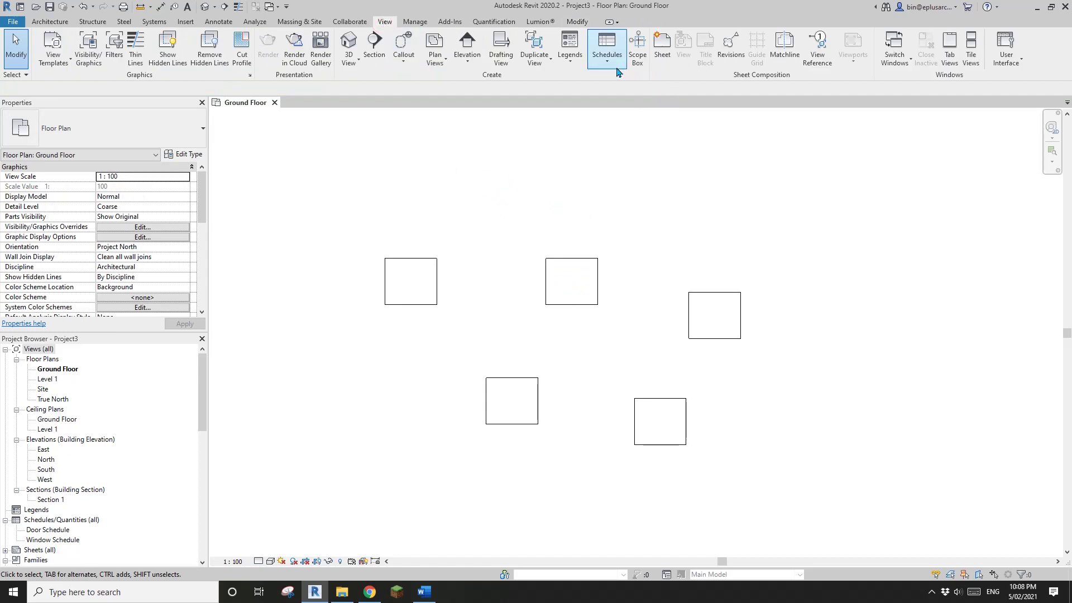
click(607, 59)
click(618, 79)
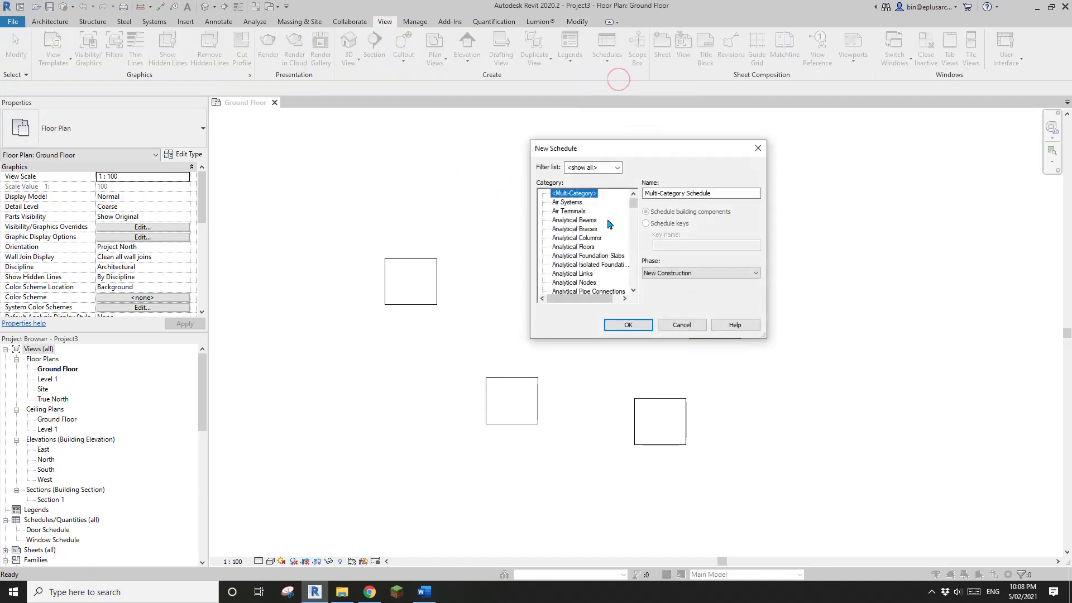
click(577, 238)
scroll(578, 246, down, 5)
click(577, 255)
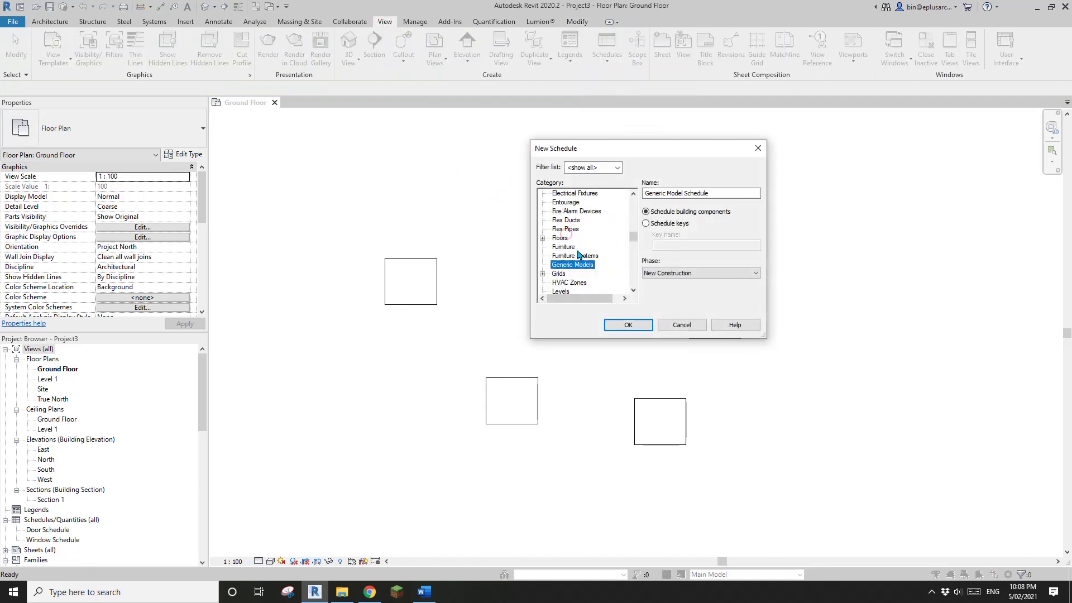
click(639, 326)
Step: Add the shared Text 01 parameter as the schedule's only field and generate the schedule
scroll(662, 265, down, 4)
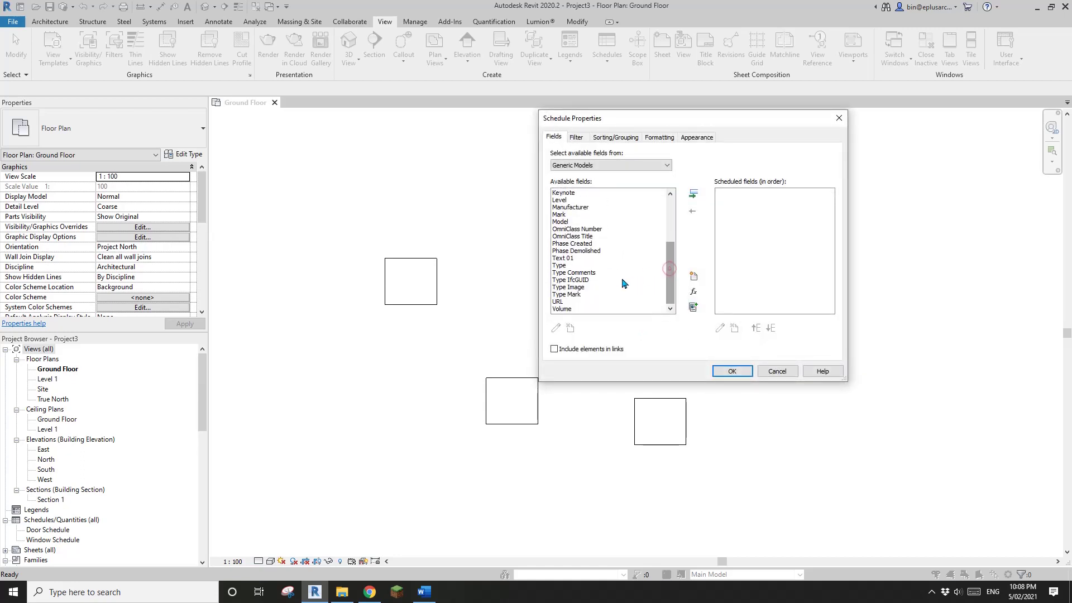
click(557, 257)
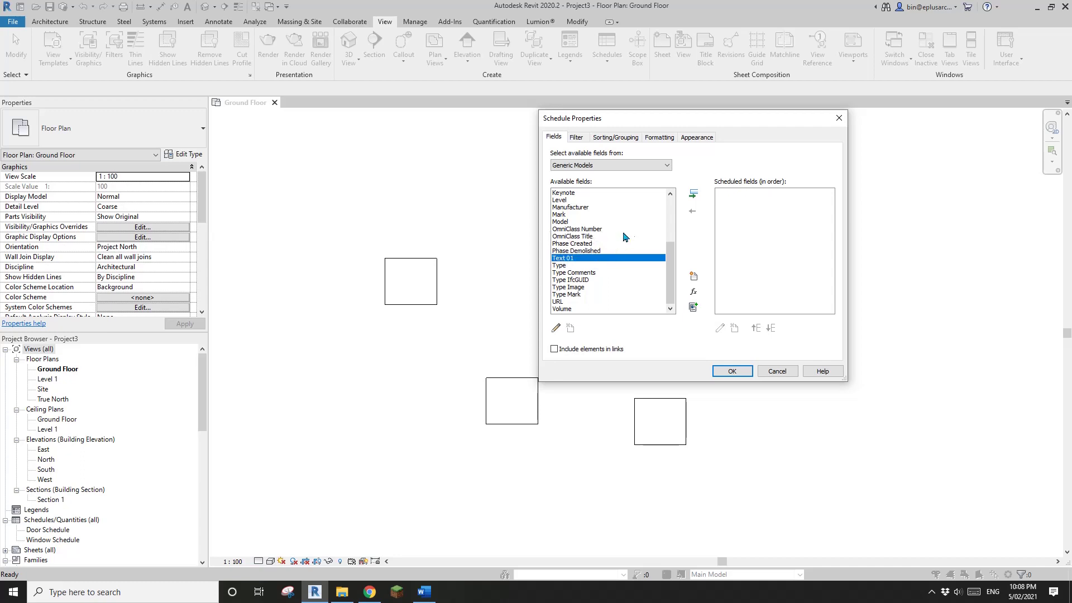
click(694, 195)
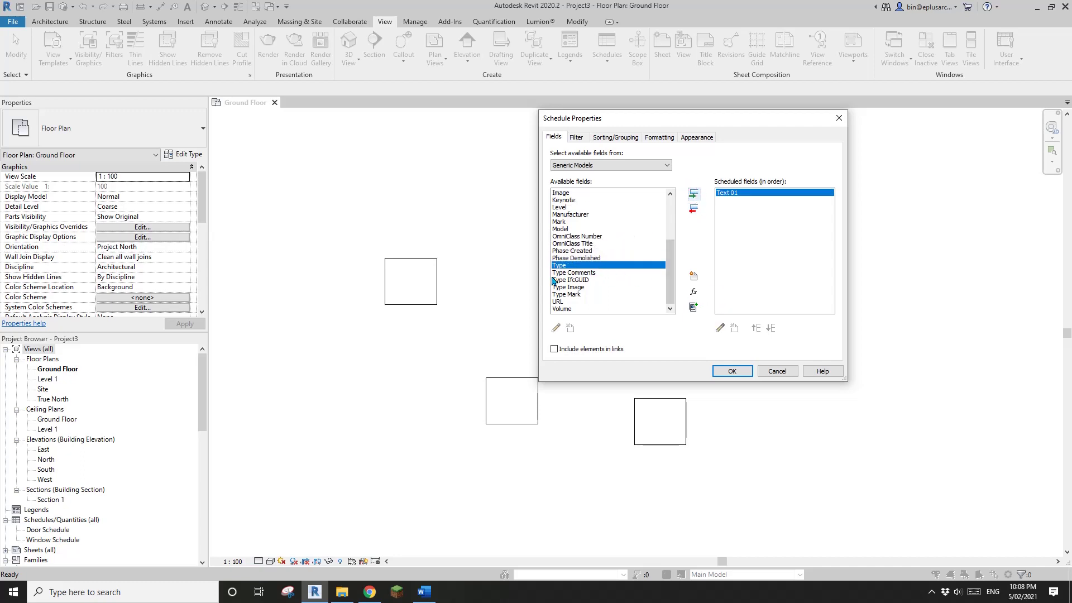
click(740, 372)
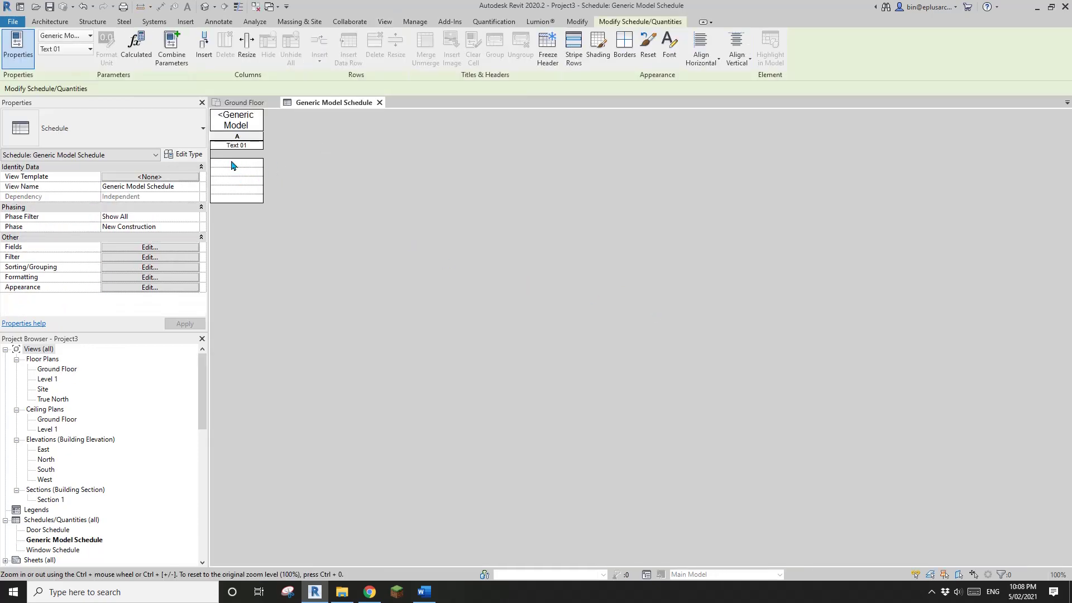
Step: Set Text 01 to aaa, bbb and ccc on the upper-left, upper-middle and lower-left generic models, and check the entries in the Generic Model Schedule
click(244, 102)
click(436, 295)
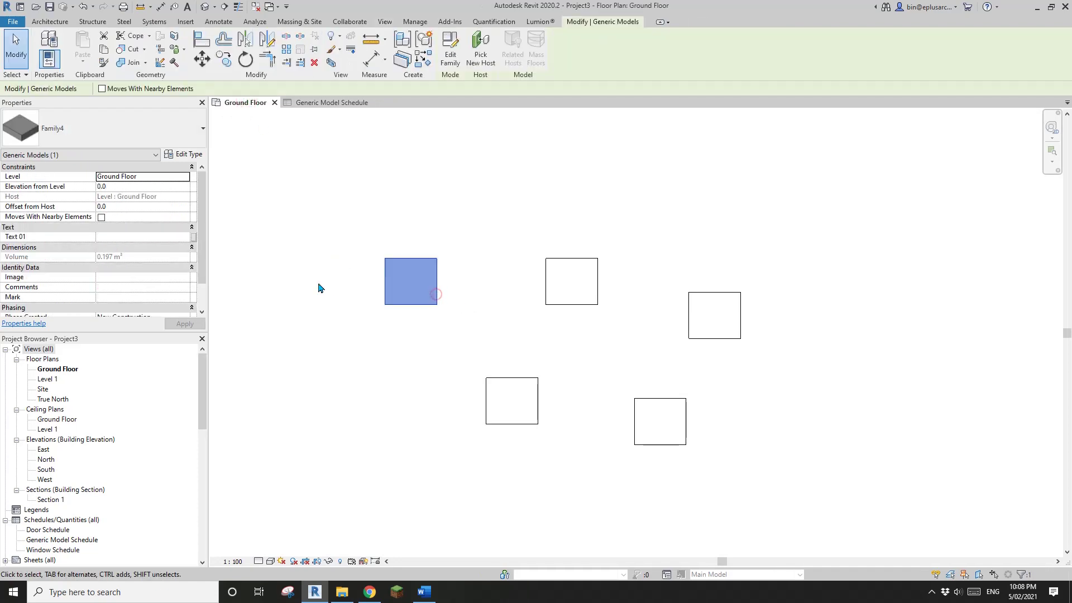
click(137, 237)
click(570, 281)
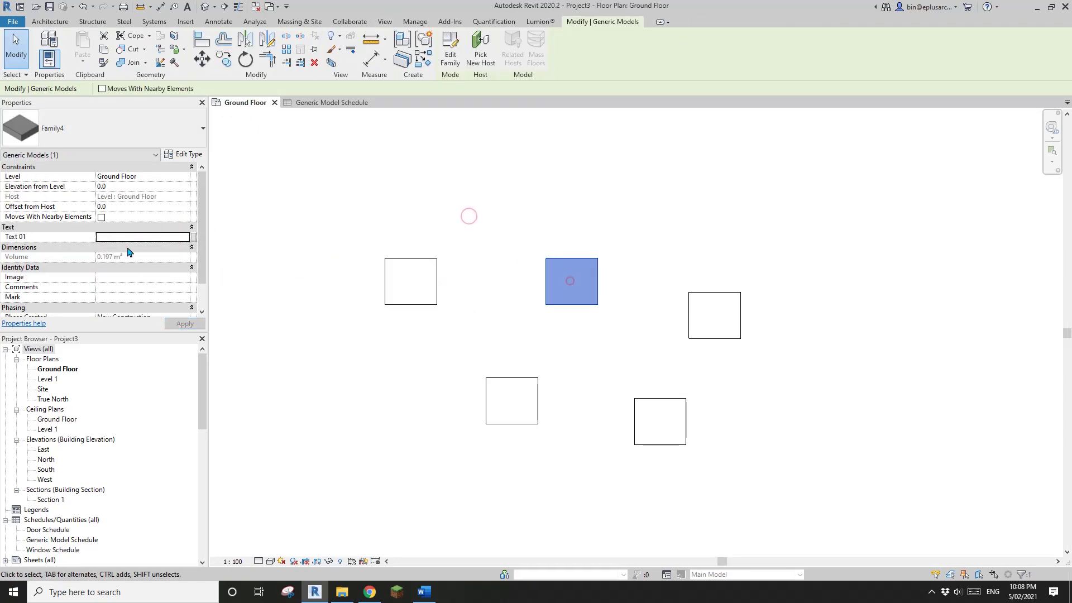
click(531, 402)
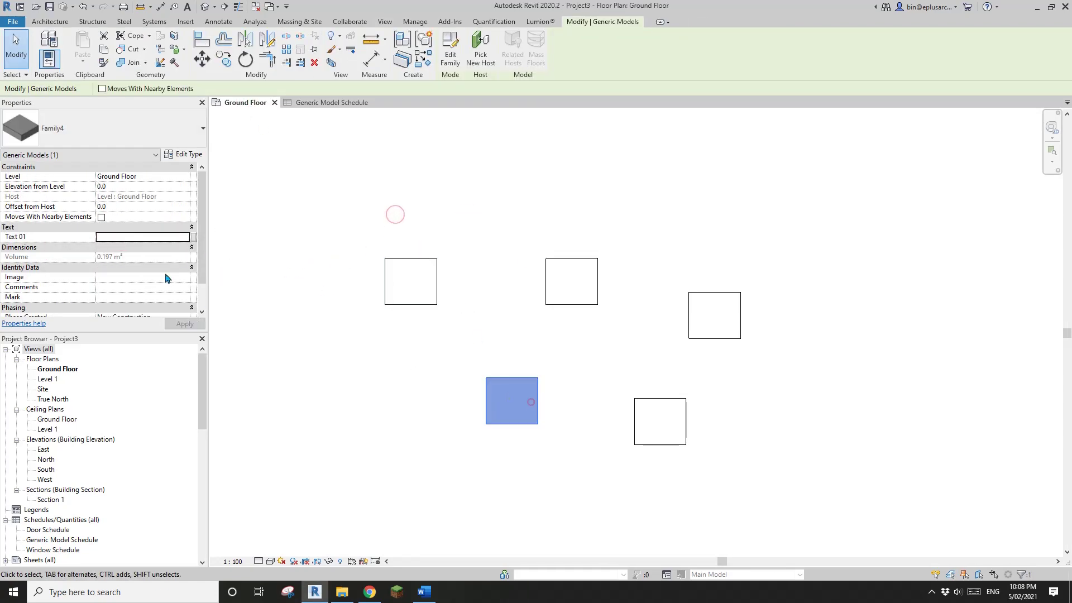
click(303, 183)
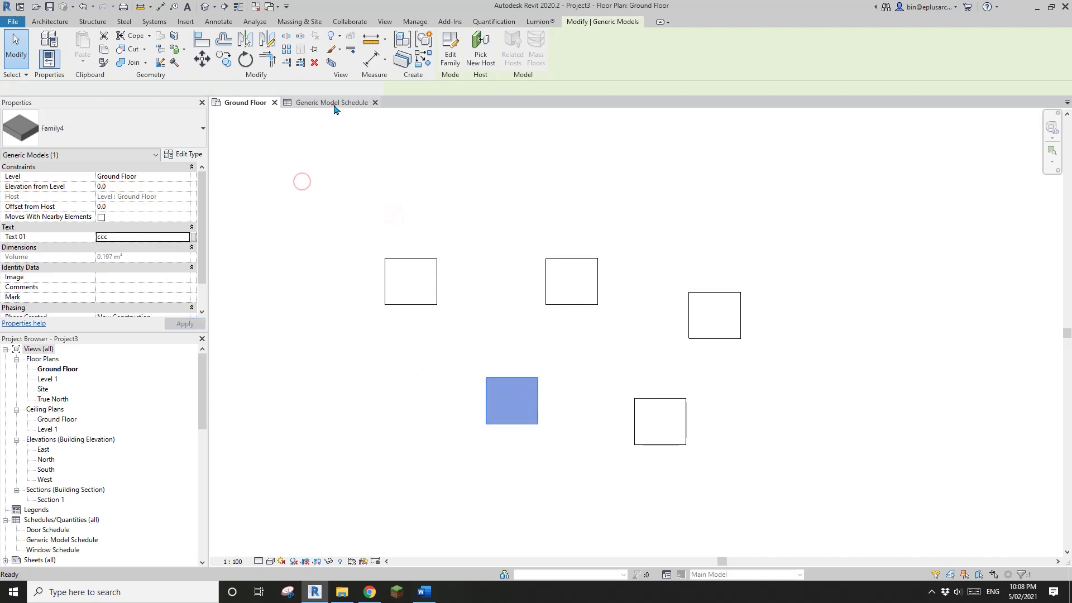
click(333, 103)
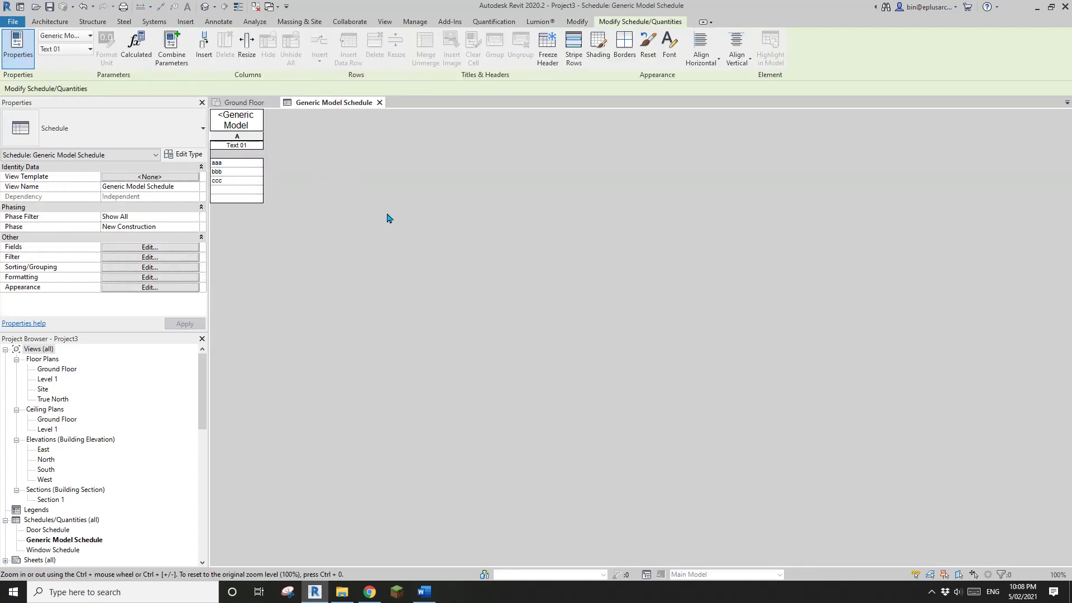
click(244, 102)
click(546, 229)
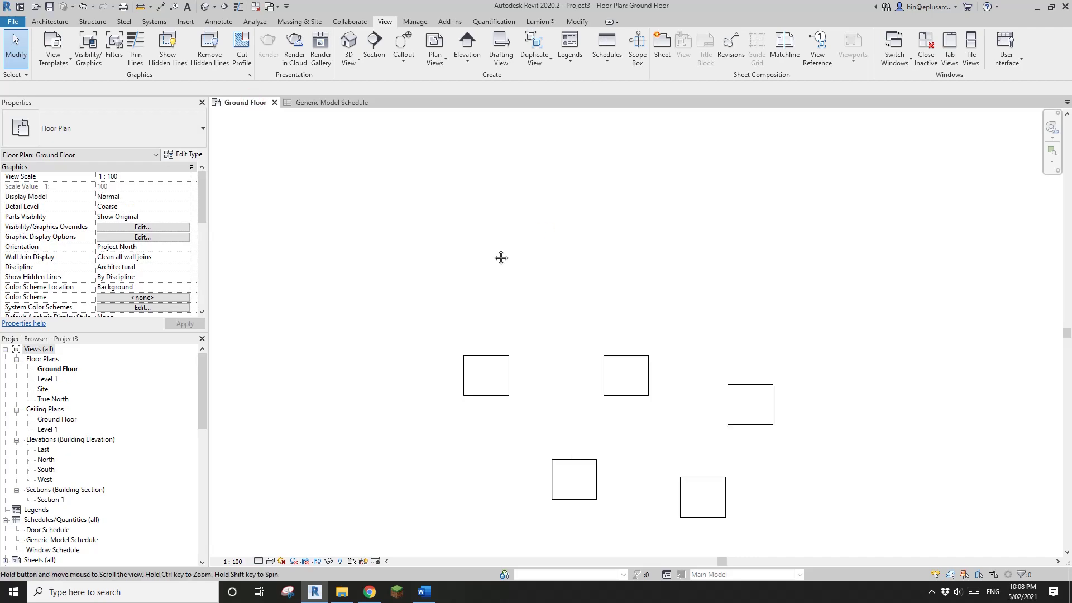
click(495, 229)
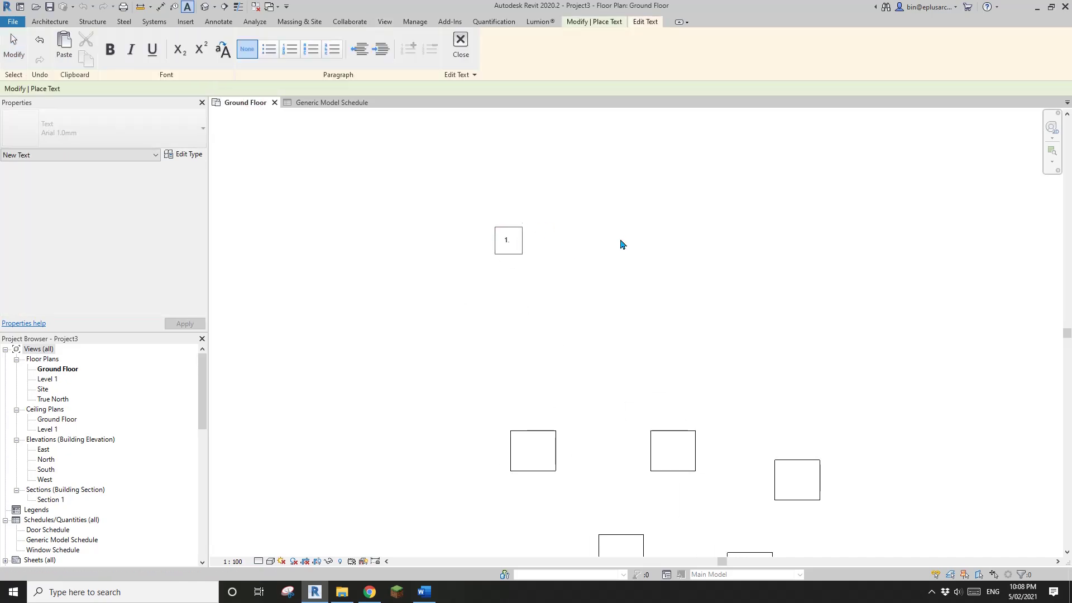
click(622, 244)
Step: Place an Arial 6.0mm Markup text note above the models in the Ground Floor plan reading "1. Shared Parameter between Families and Porject"
key(t)
key(x)
click(106, 131)
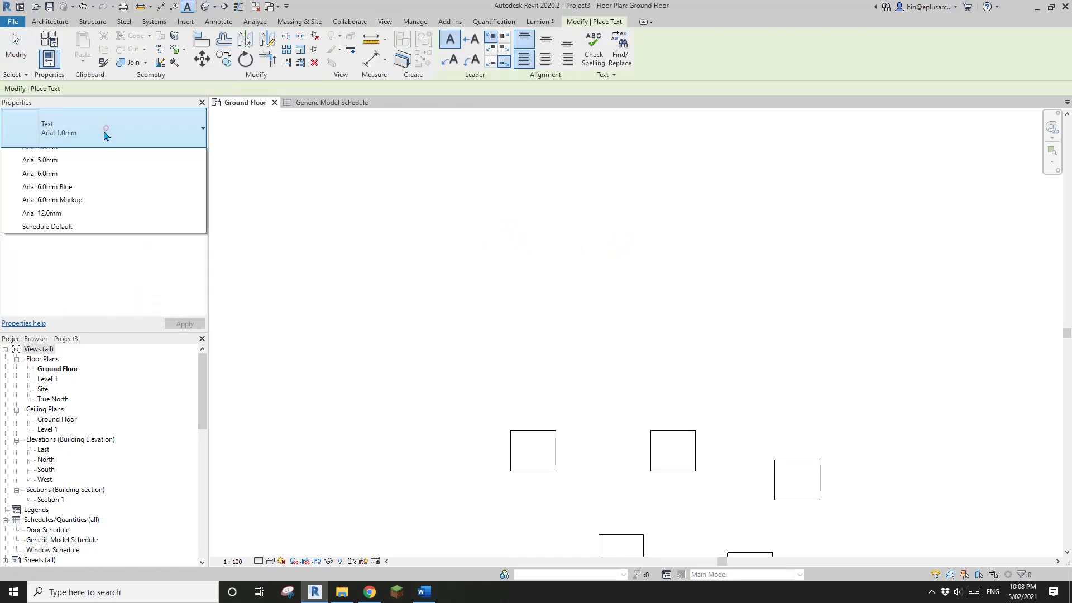
click(84, 355)
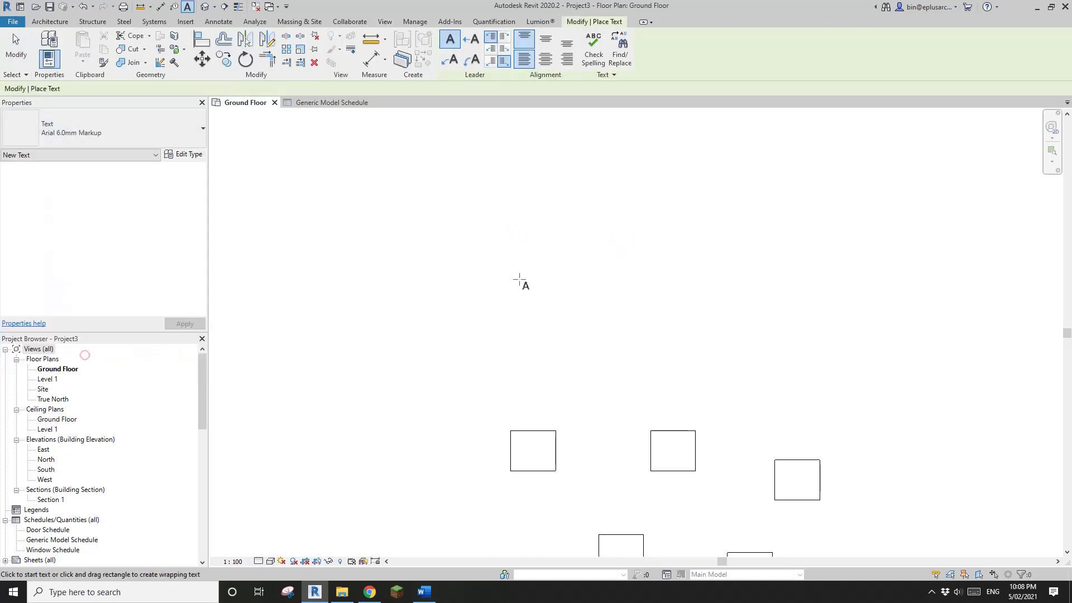
click(519, 281)
text(1.)
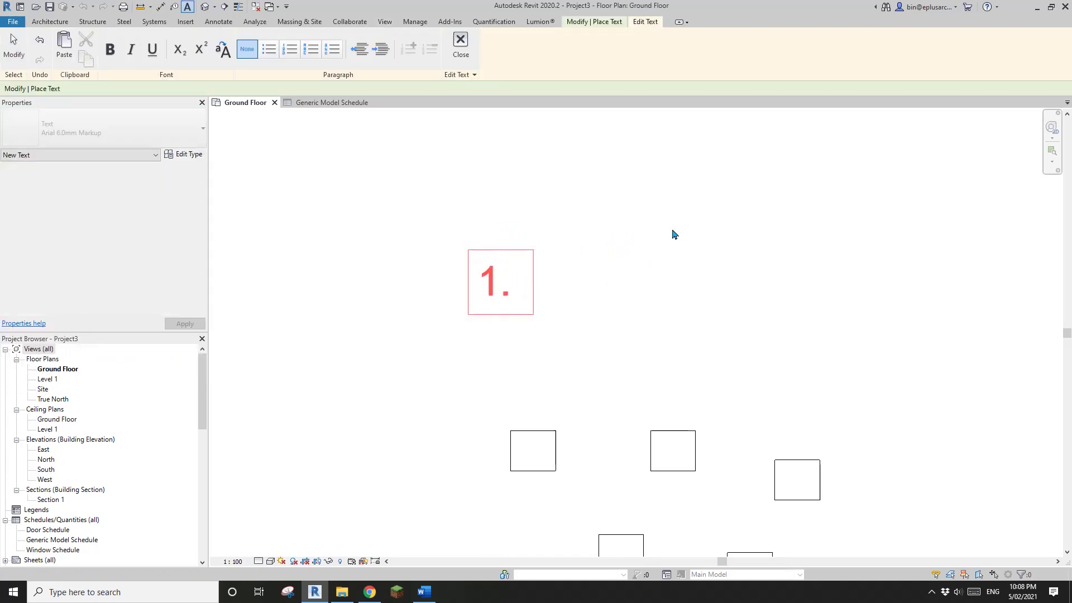
text( Shared )
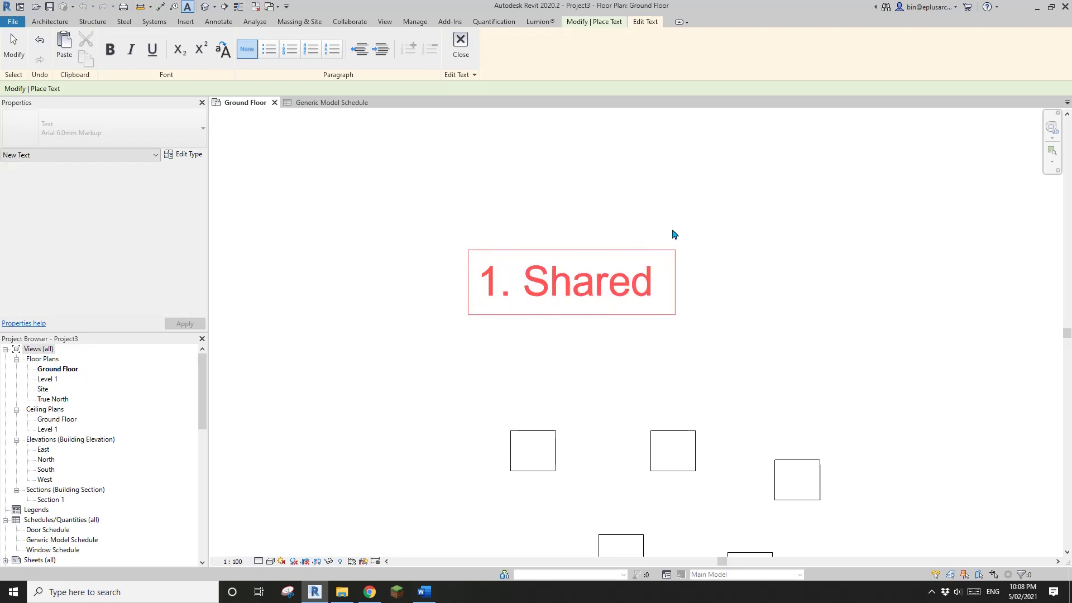
text(Parameter)
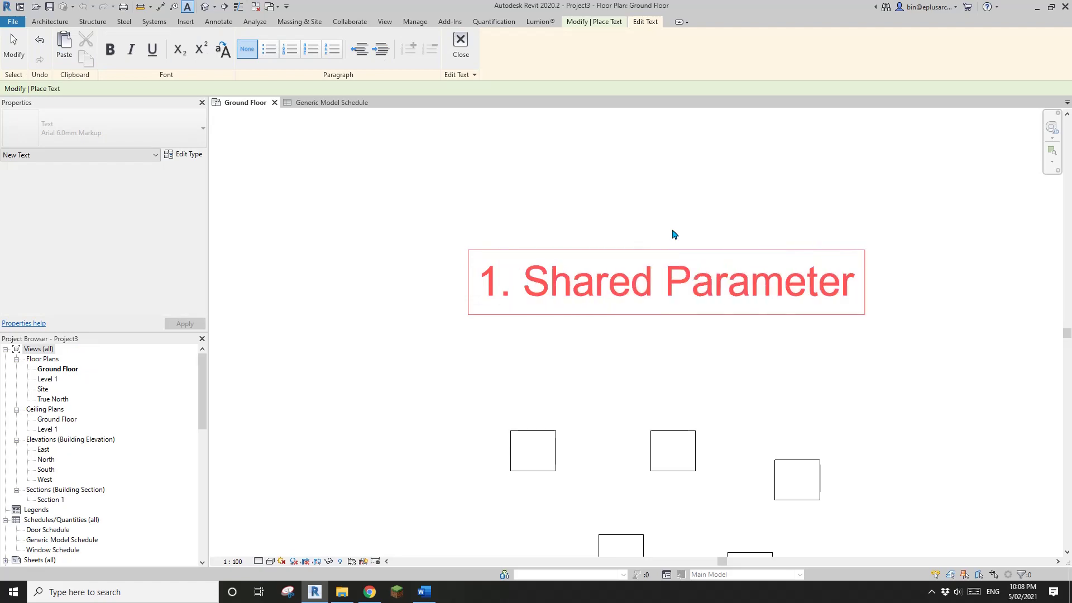
text(s betwee)
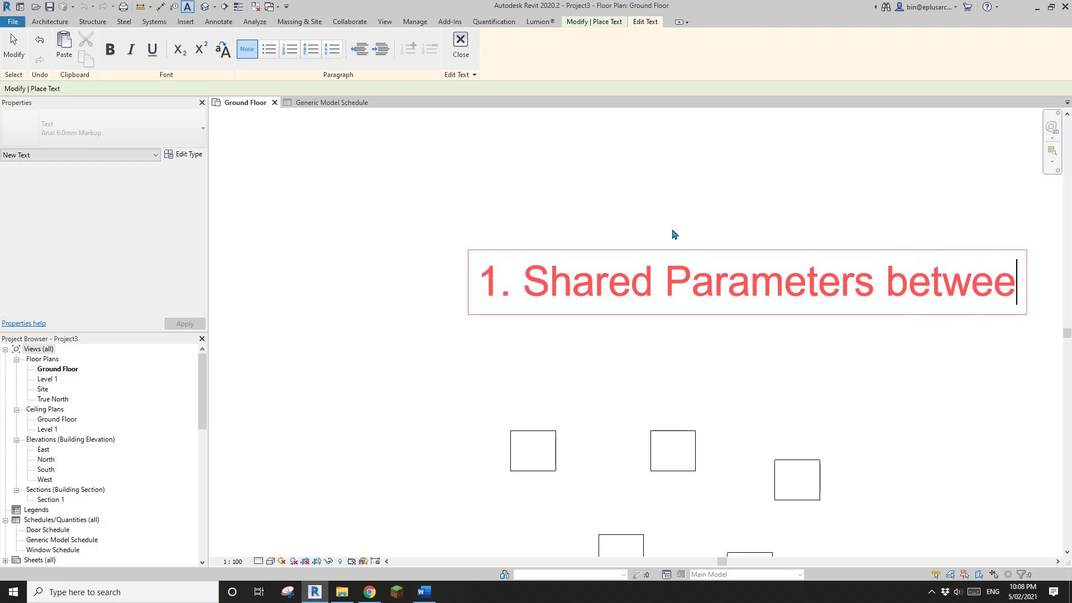
text(n)
key(BackSpace)
key(BackSpace)
key(BackSpace)
key(BackSpace)
key(BackSpace)
key(BackSpace)
key(BackSpace)
key(BackSpace)
key(BackSpace)
key(BackSpace)
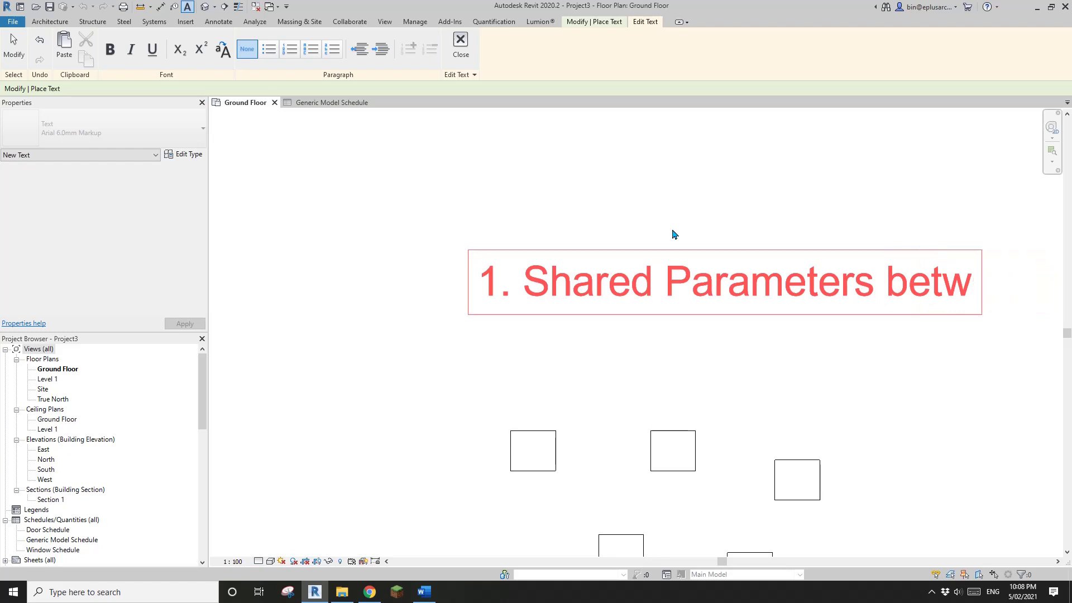
text(be)
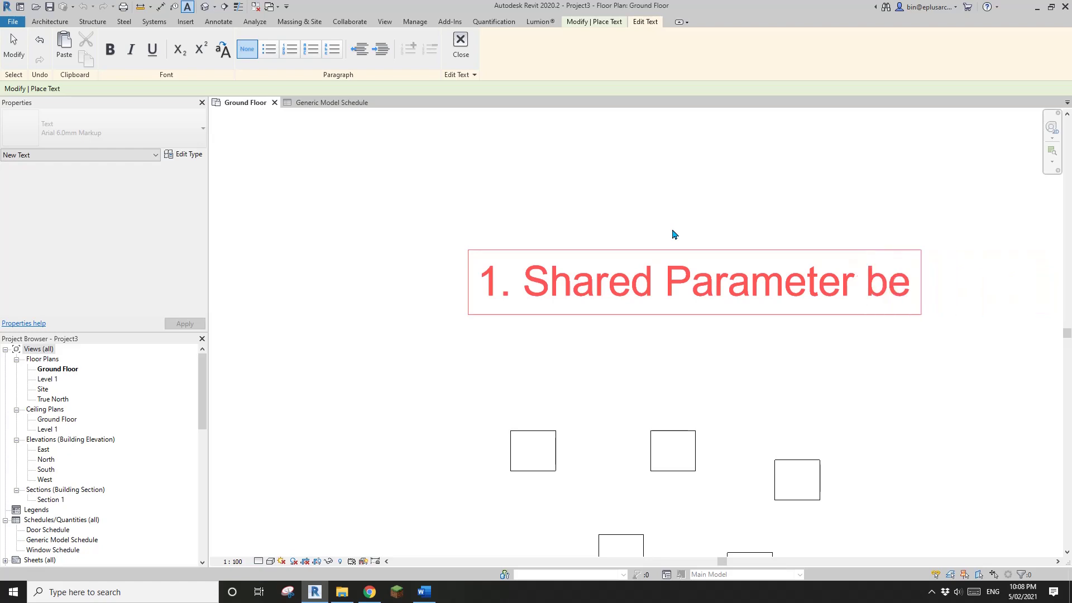
text(tween Fami)
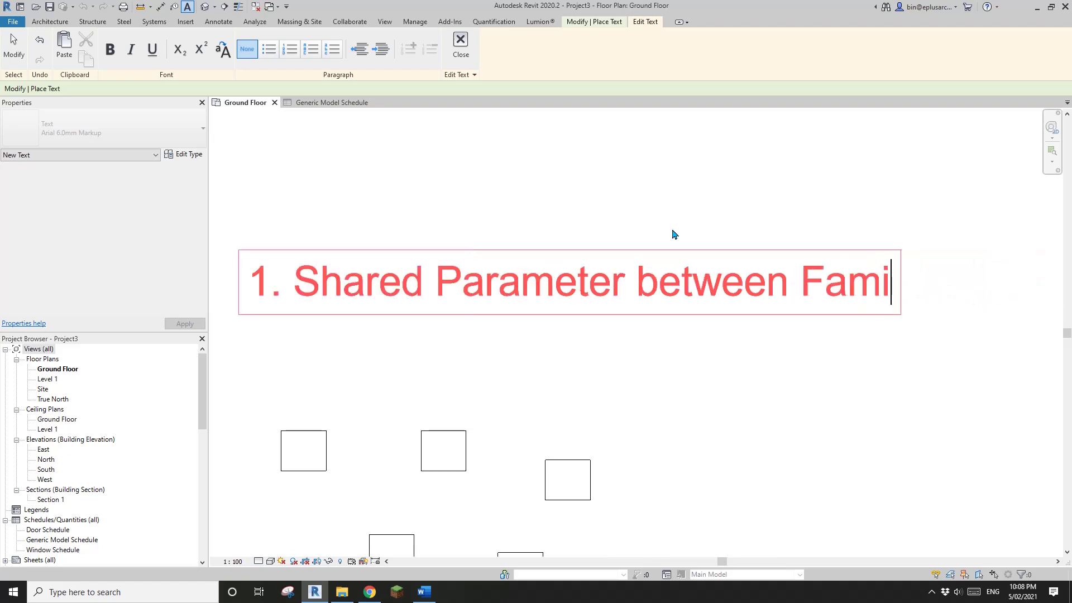
text(lies,)
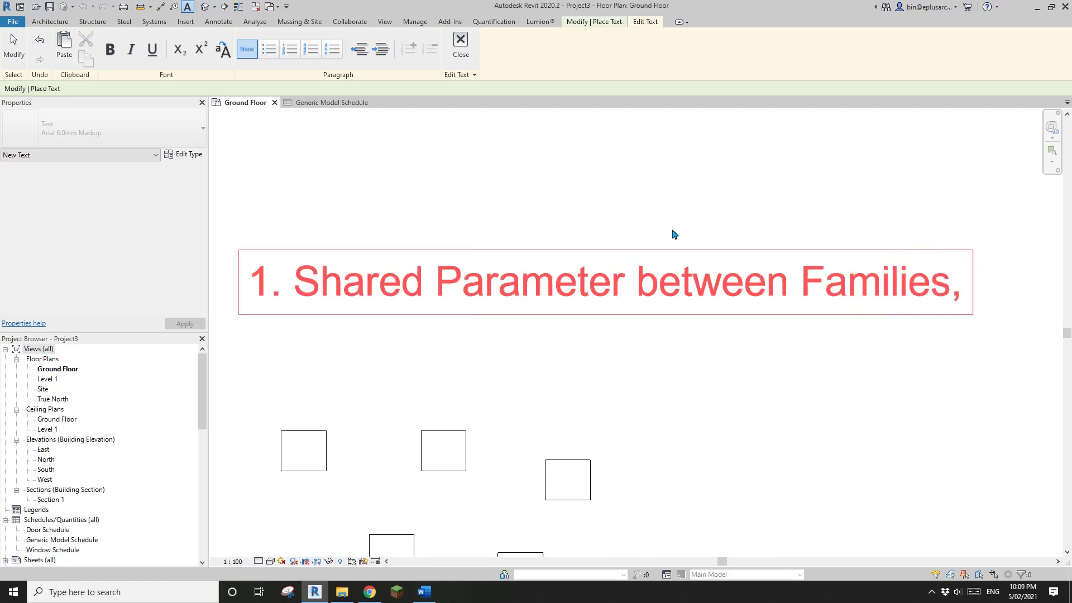
key(BackSpace)
text(and)
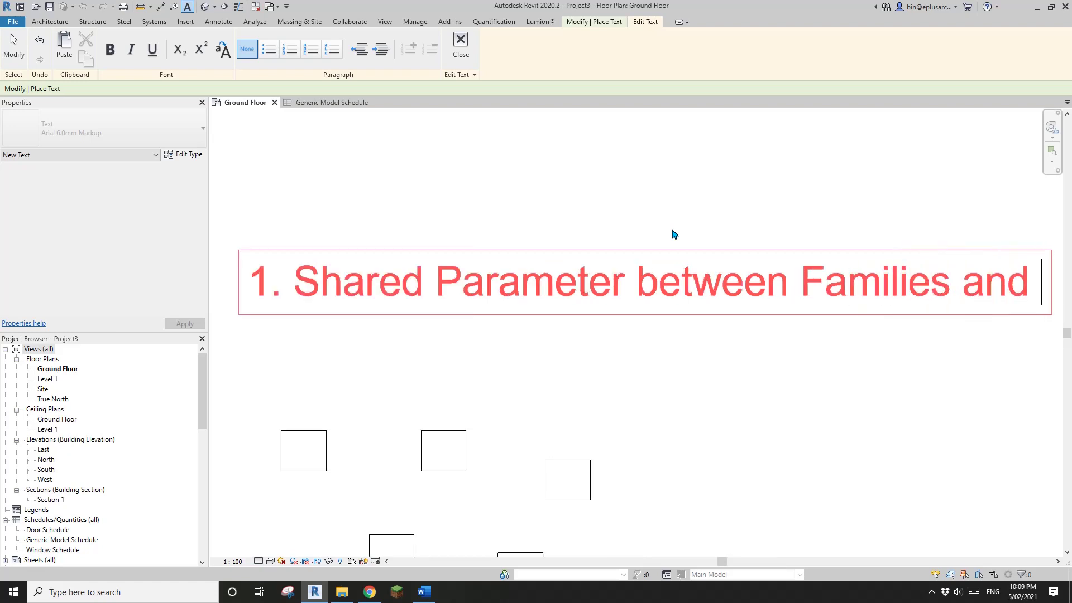
text( Porject)
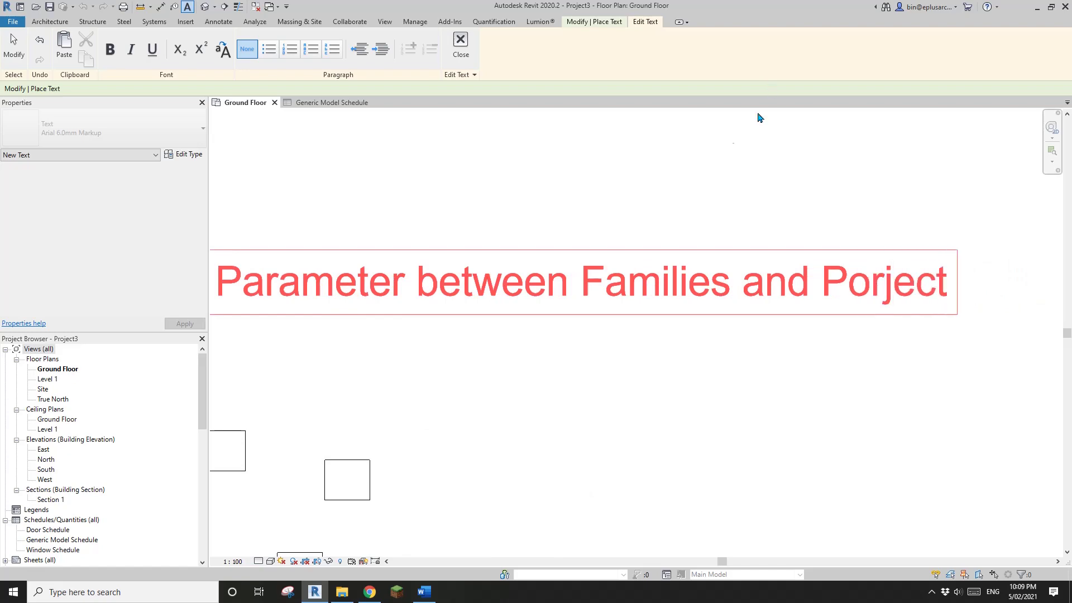
click(758, 117)
scroll(679, 234, down, 2)
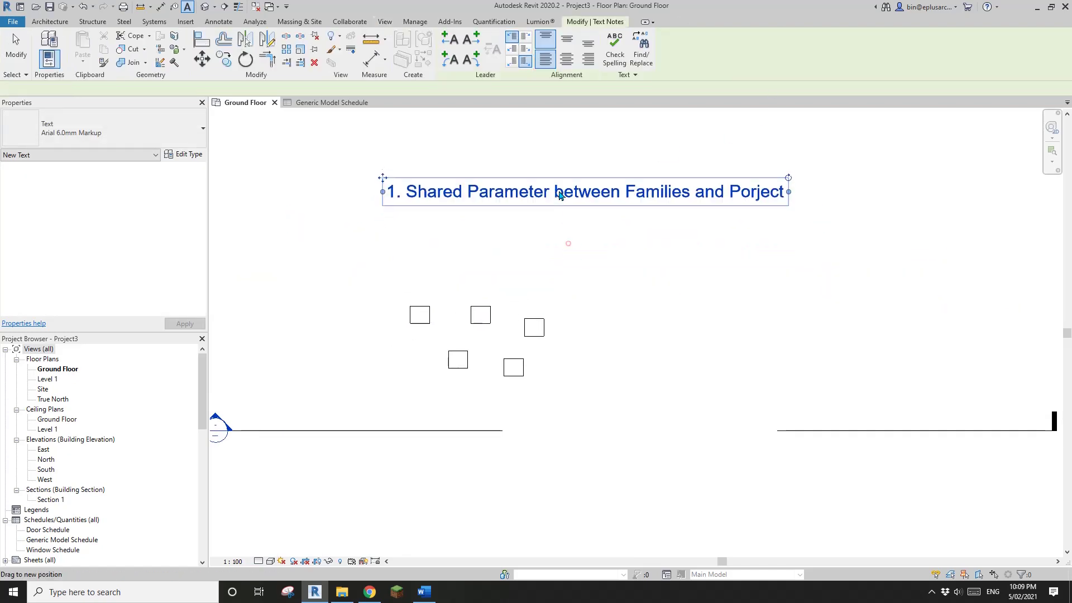
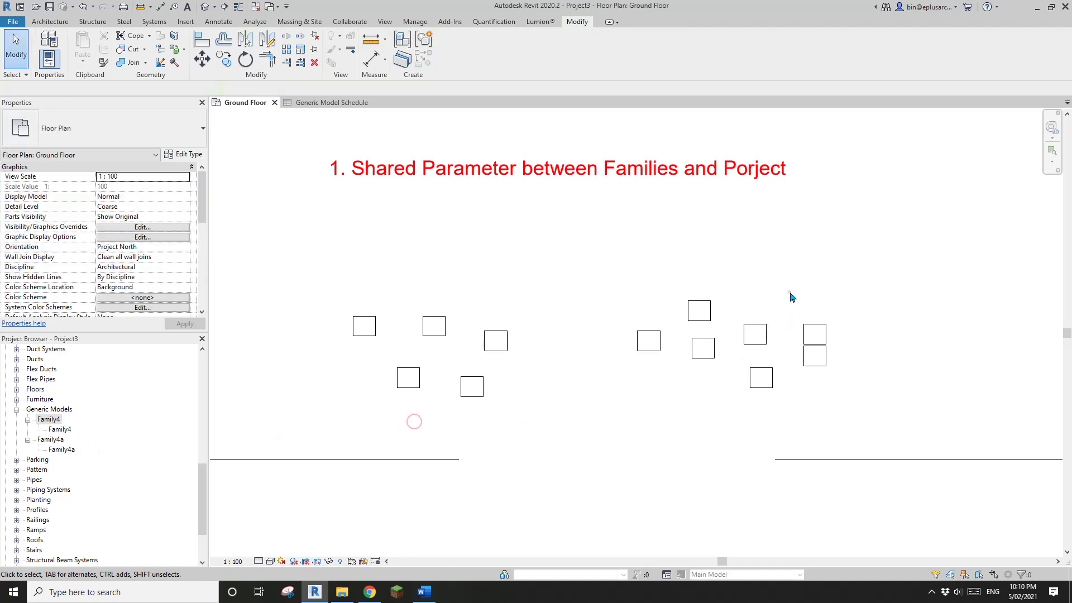
Step: Inspect the Text 01 value of the upper-middle model in the original group of five generic models
click(538, 299)
scroll(569, 316, up, 3)
middle_drag(567, 316, 563, 323)
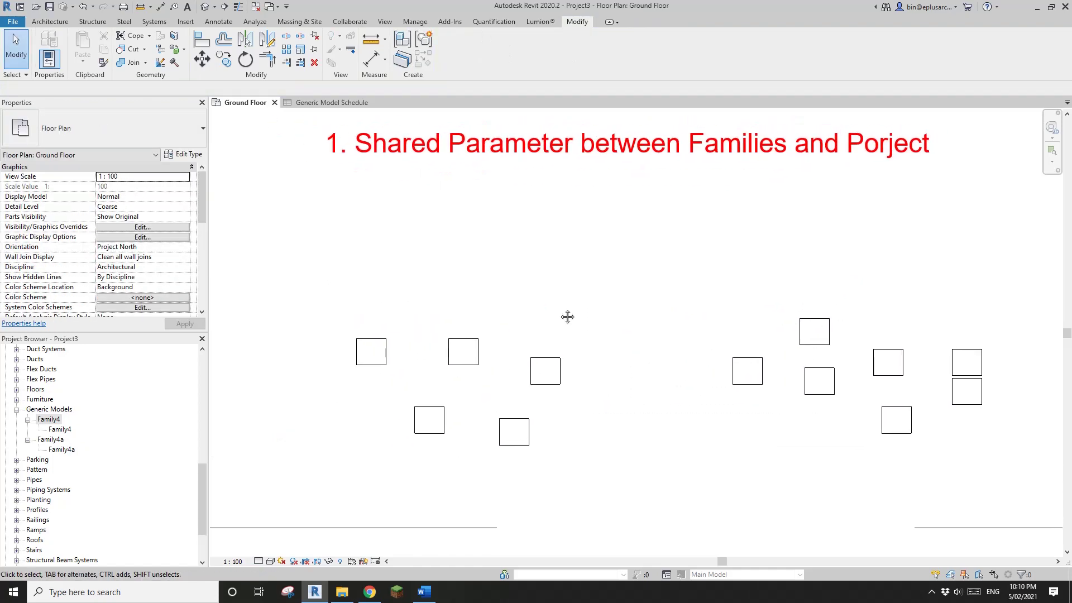
click(468, 360)
scroll(503, 307, down, 1)
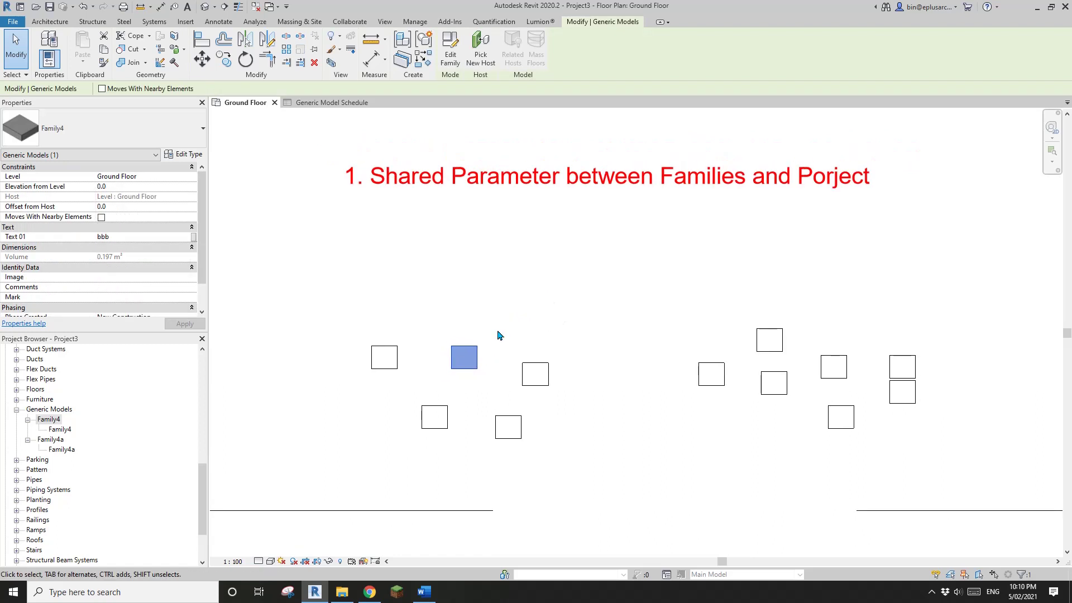
click(543, 258)
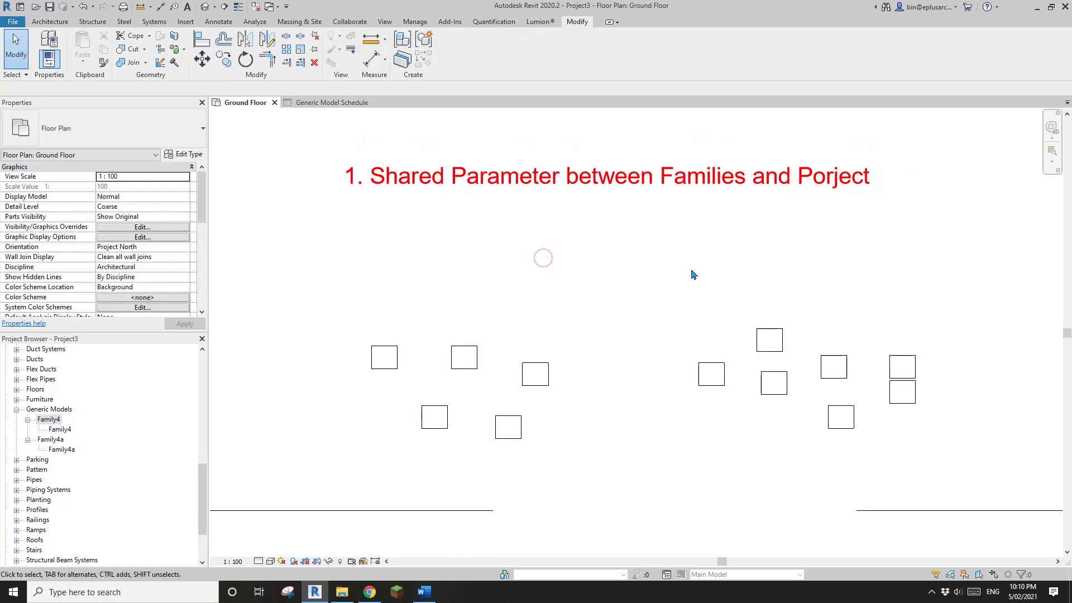
Step: Select all twelve generic models in both groups and inspect the Text 01 parameter they have in common
click(600, 253)
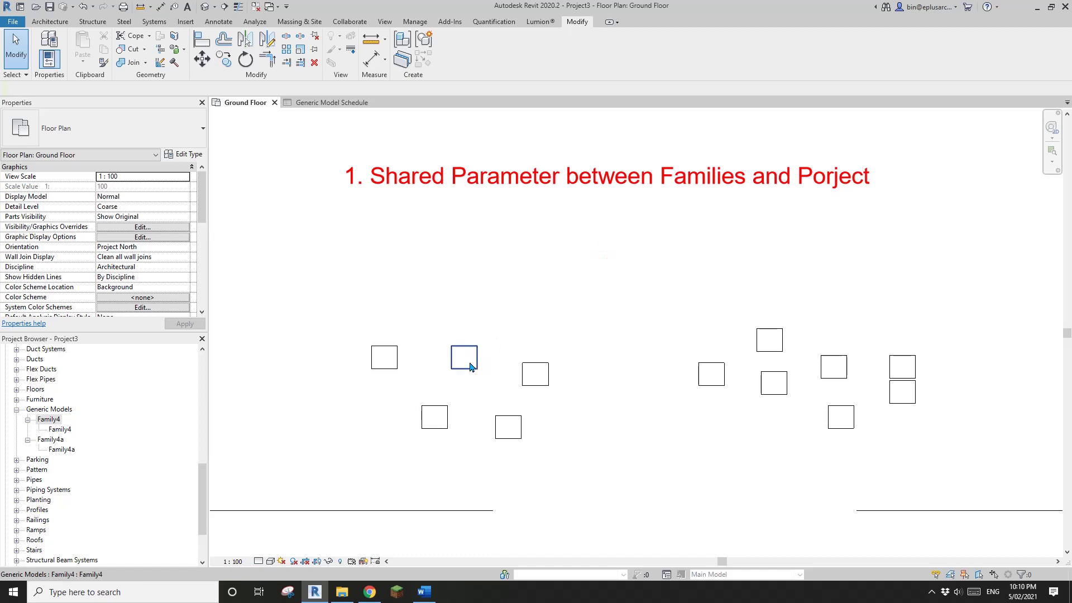
click(558, 342)
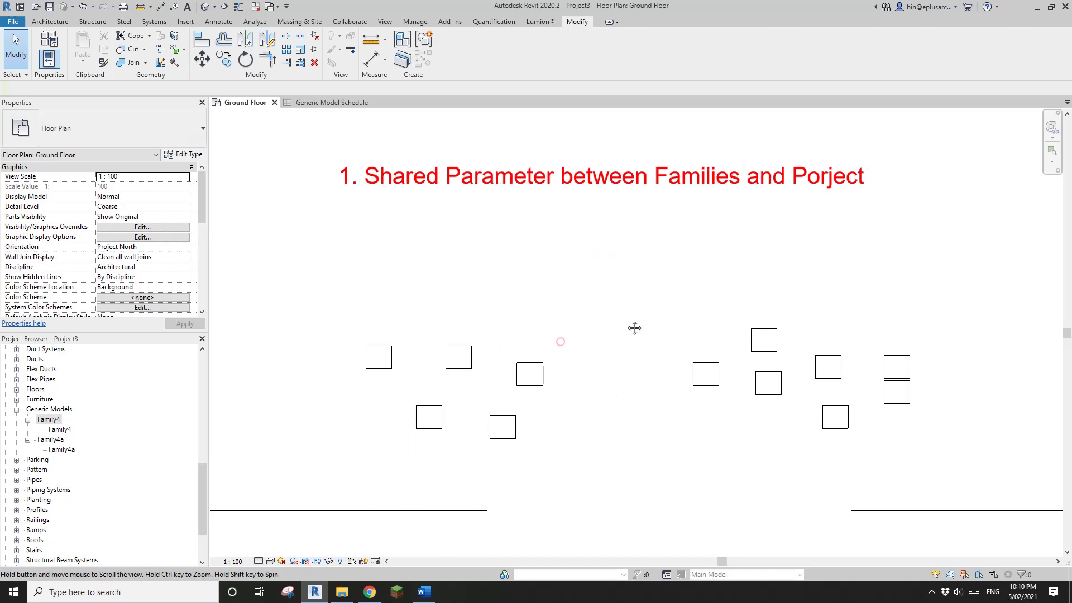
drag(945, 277, 360, 464)
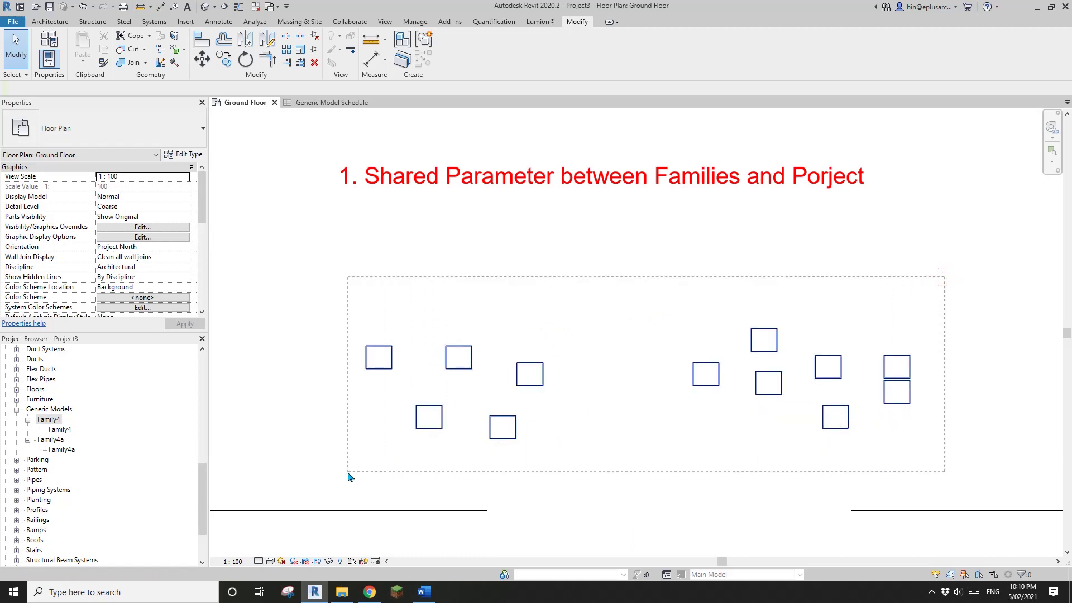
scroll(348, 478, down, 1)
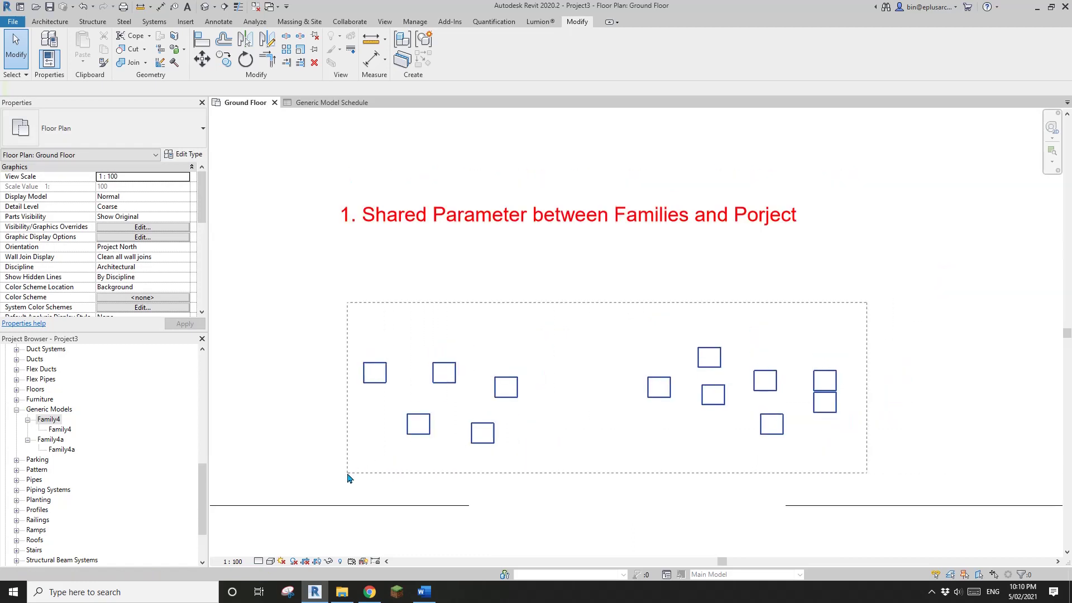
drag(348, 478, 363, 440)
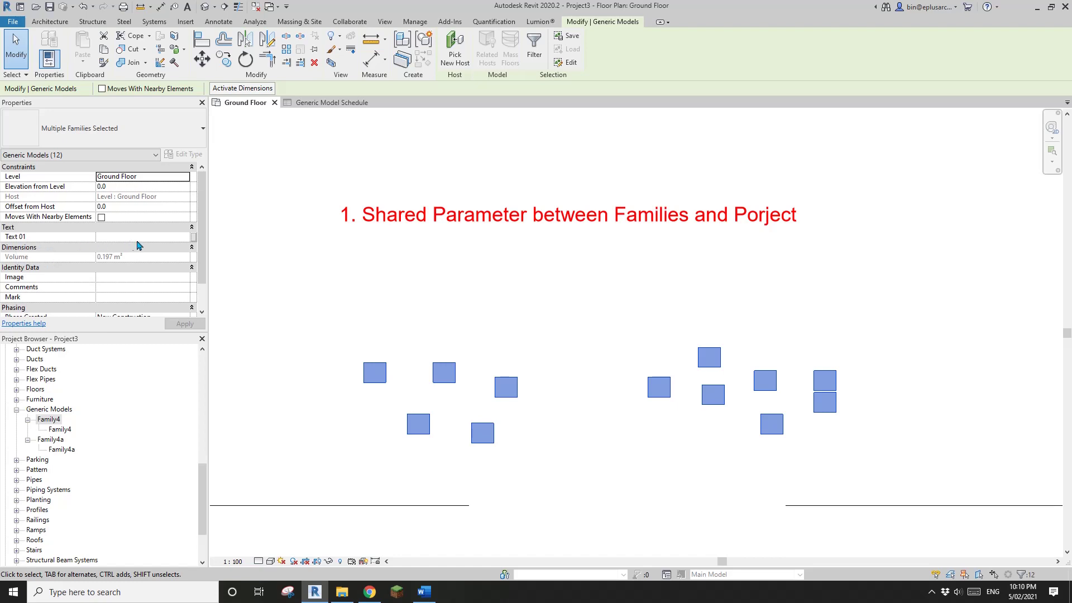
drag(787, 319, 491, 383)
click(728, 333)
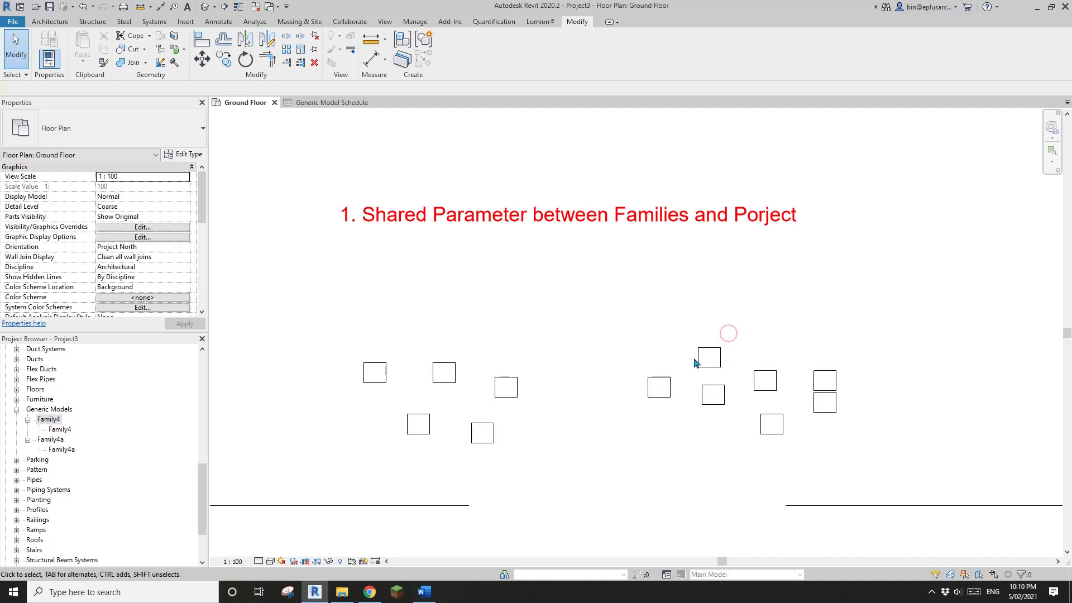
Step: Set Text 01 to ssss on two Family4 and two Family4a models together, and check the entries in the Generic Model Schedule
click(483, 432)
ctrl+click(508, 393)
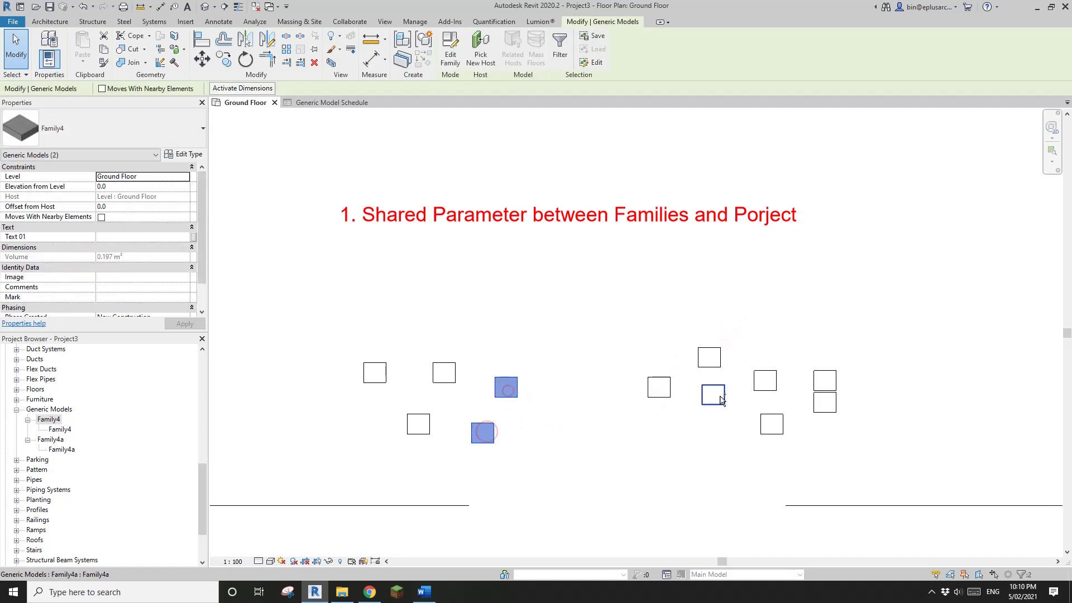
ctrl+click(714, 395)
ctrl+click(768, 381)
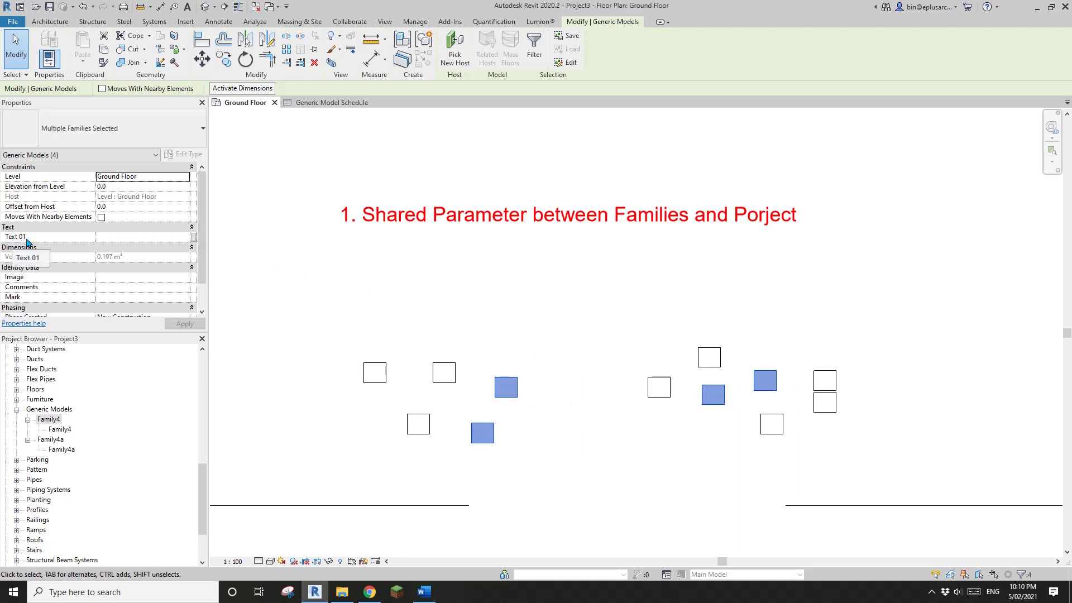
click(120, 237)
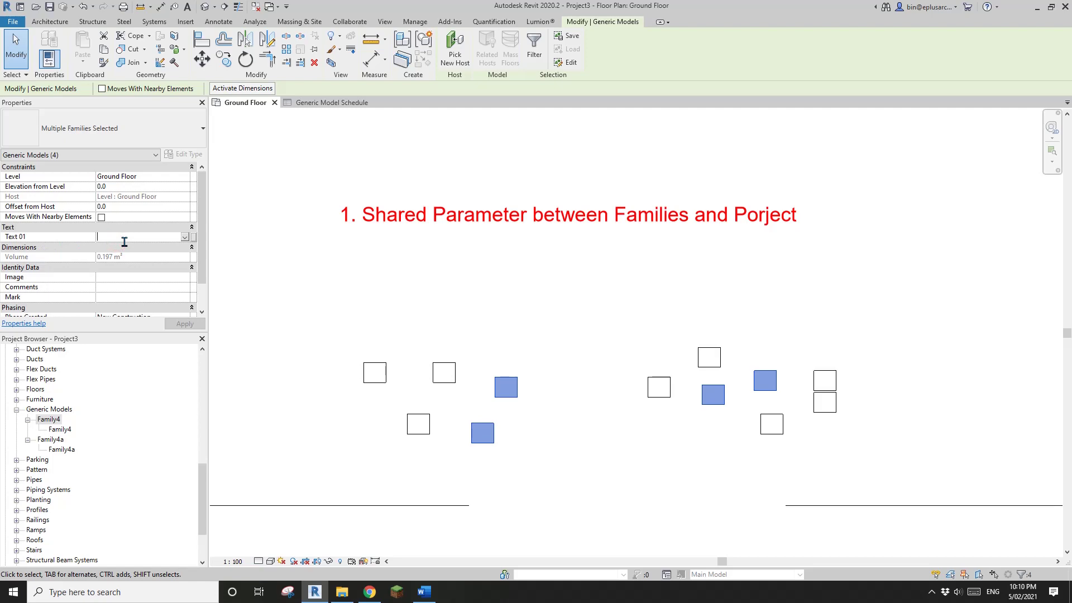
text(abc)
click(447, 291)
click(594, 285)
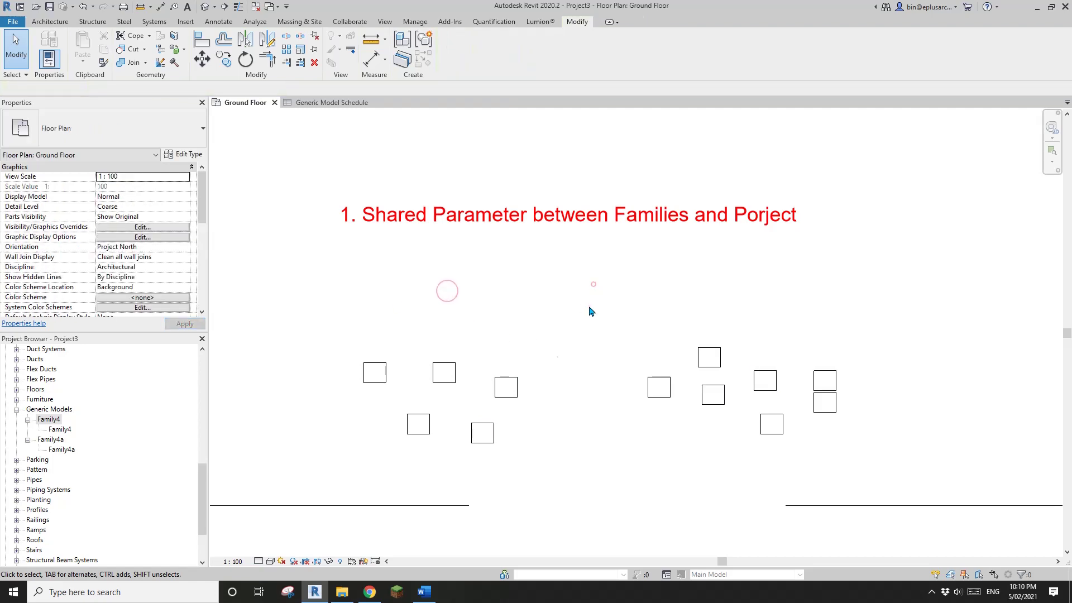
click(323, 106)
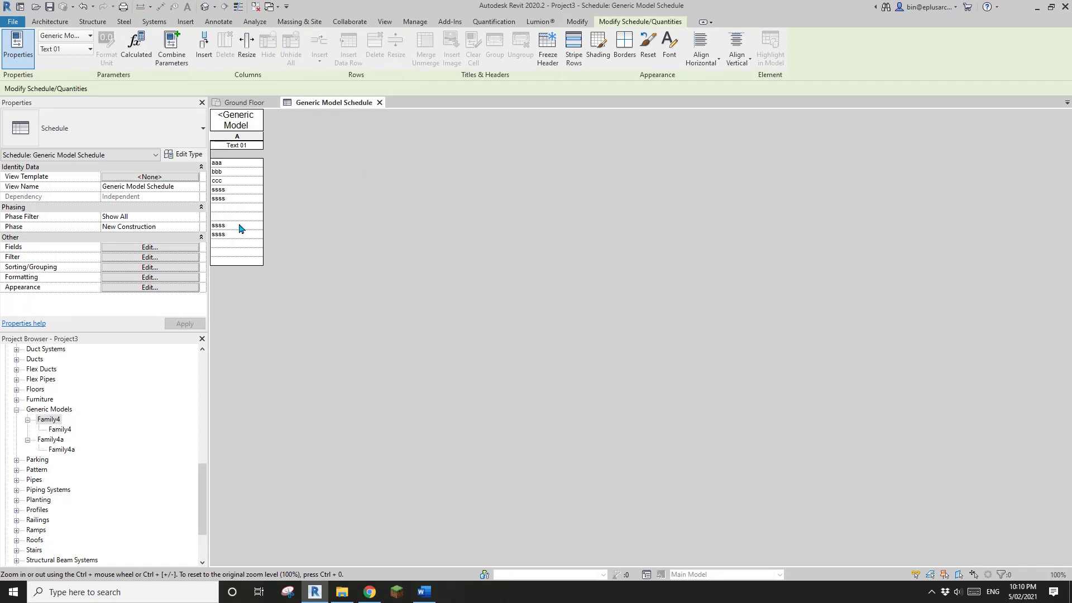
click(242, 102)
Step: Edit Family4 from one of its placed models and change its Text 01 from a shared parameter to a family parameter
scroll(655, 330, up, 2)
middle_drag(798, 356, 785, 373)
scroll(776, 373, down, 2)
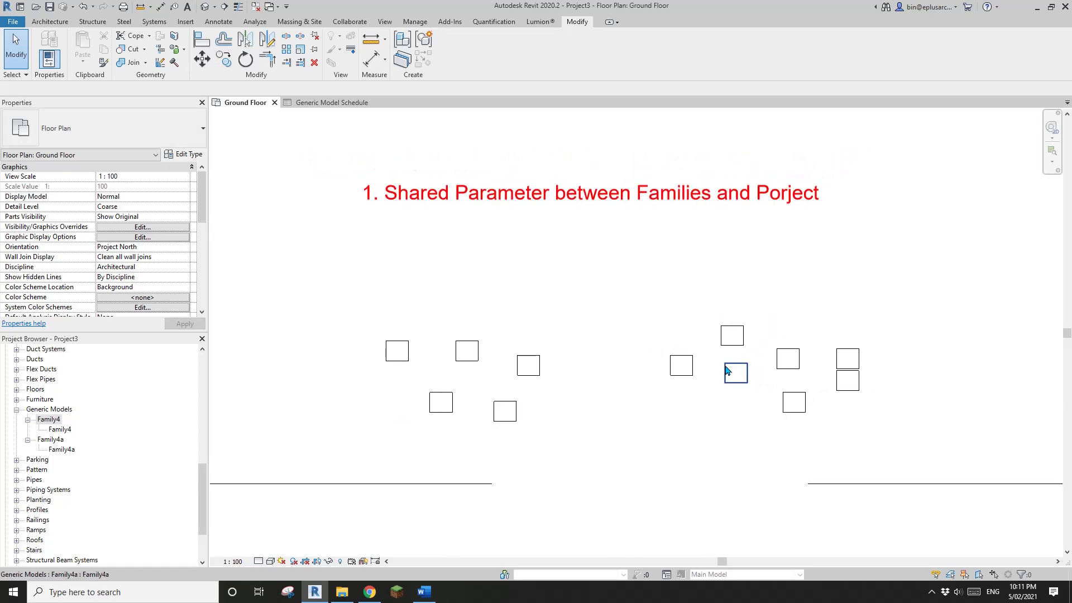
middle_drag(664, 376, 586, 394)
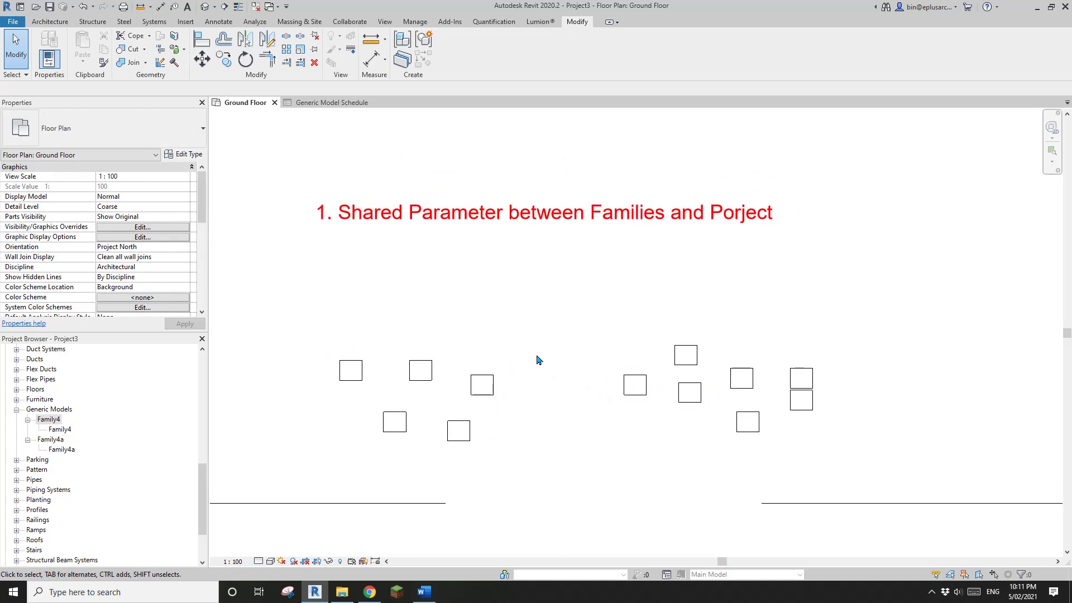
click(476, 390)
click(451, 52)
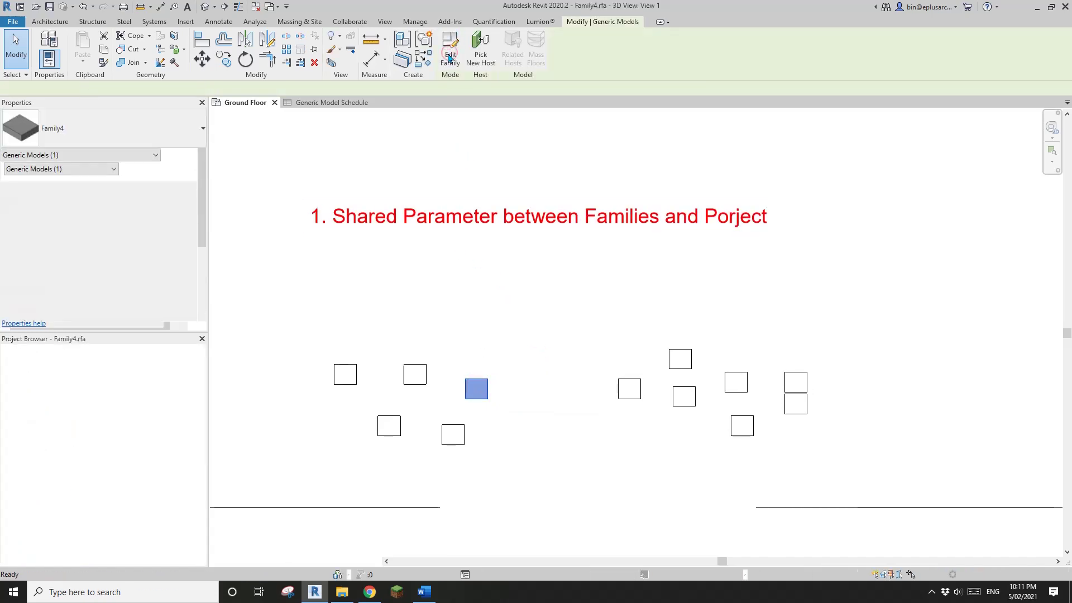
click(67, 58)
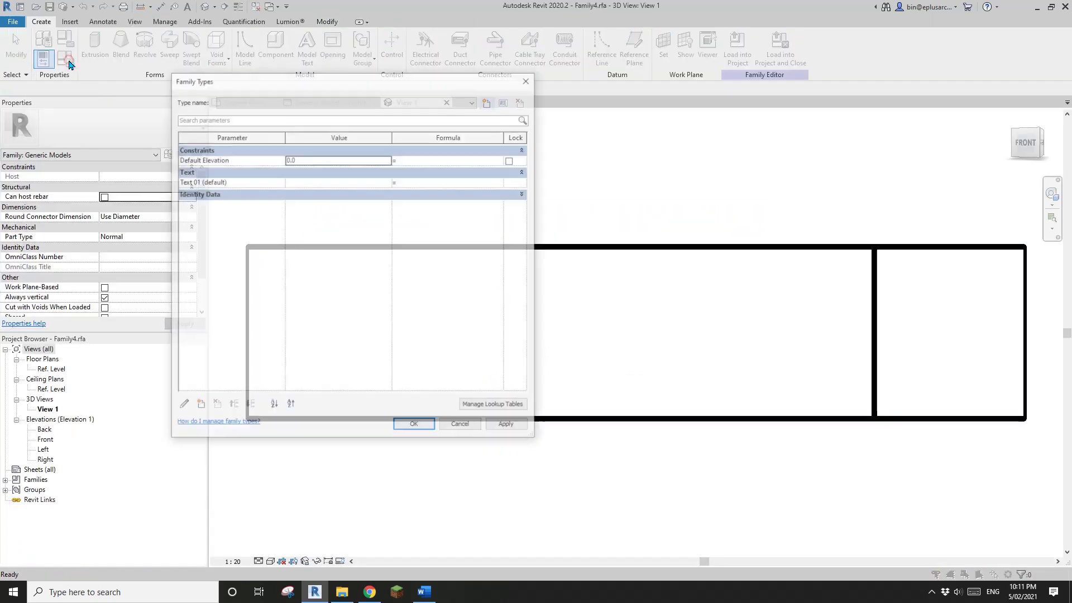
click(231, 184)
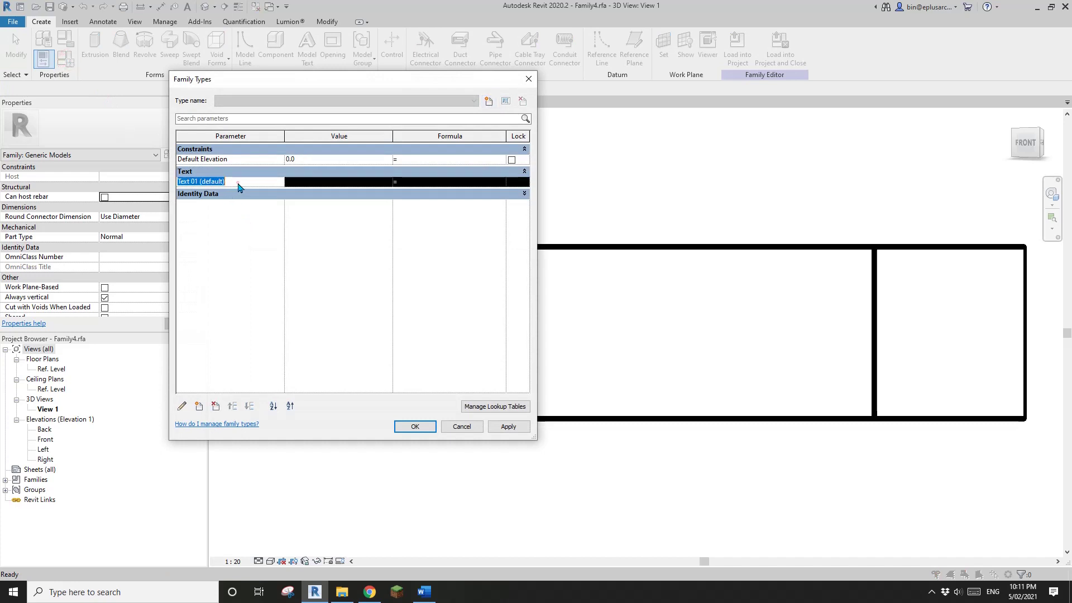
click(182, 406)
click(612, 175)
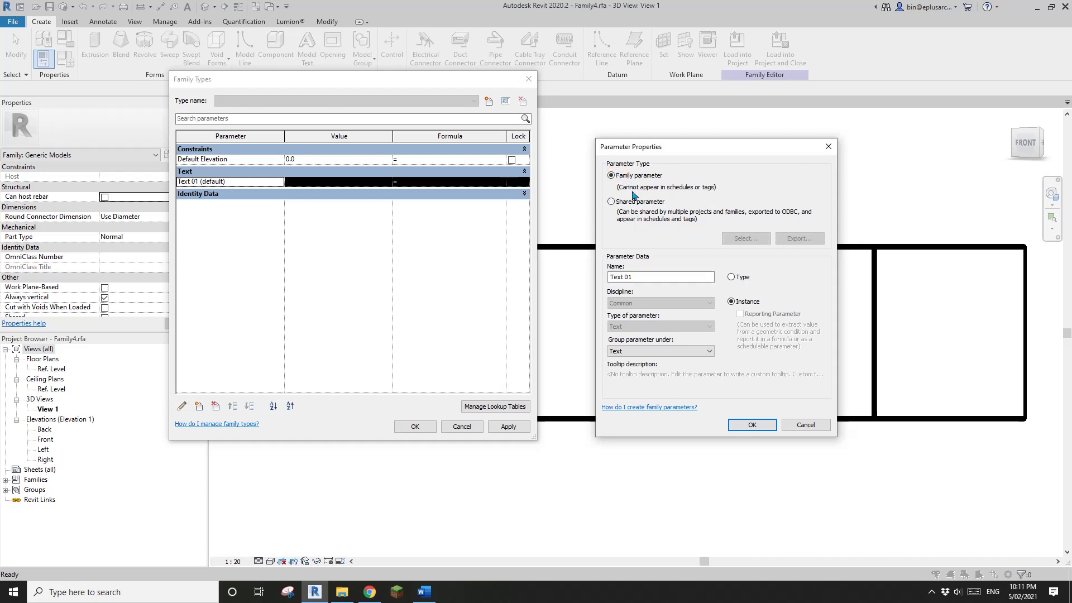
click(752, 424)
click(415, 426)
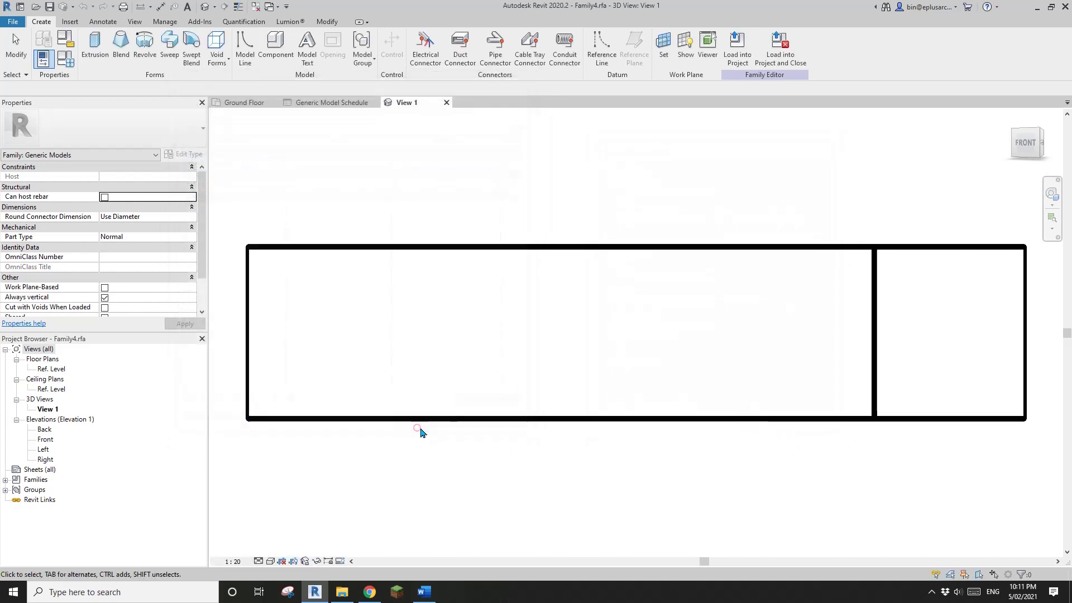
Step: Load Family4 into the project and close it without saving, overwriting the existing version
click(781, 56)
click(565, 295)
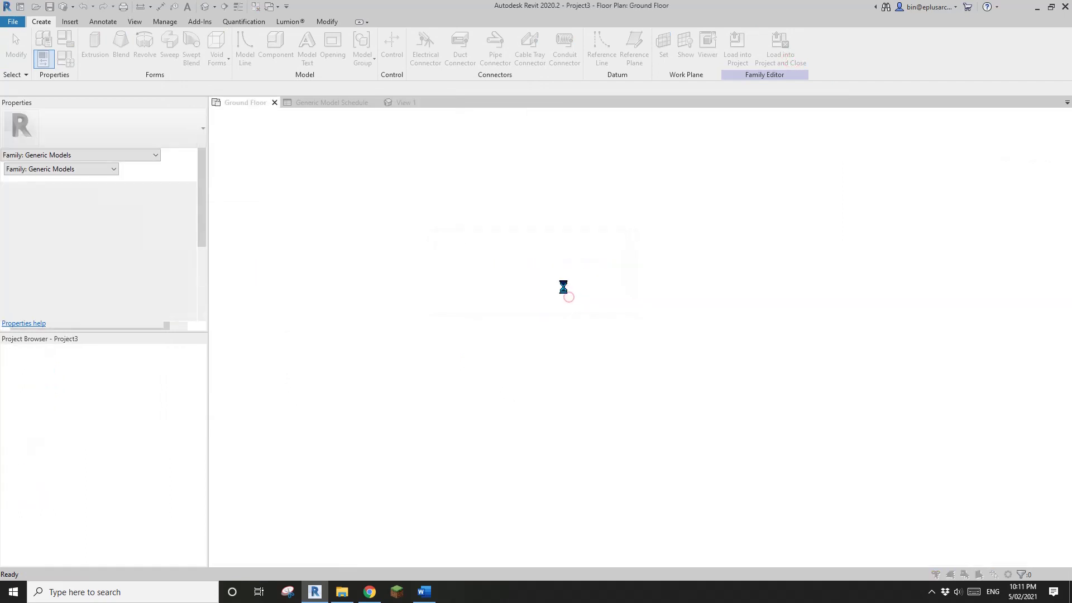
click(519, 266)
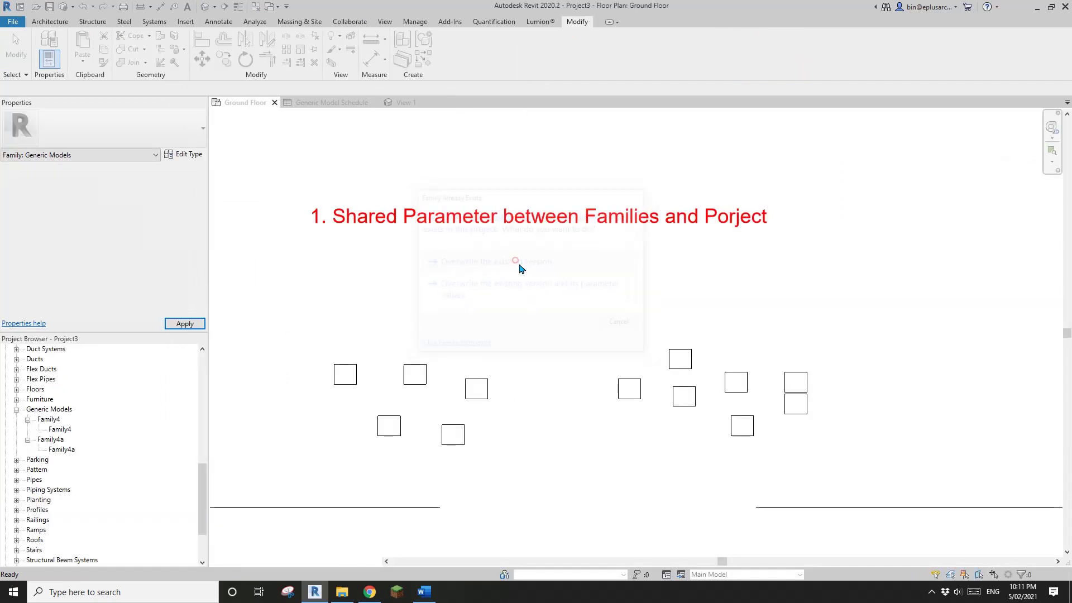
Step: Edit Family4a from one of its placed models and change its Text 01 to a family parameter
click(684, 369)
click(450, 50)
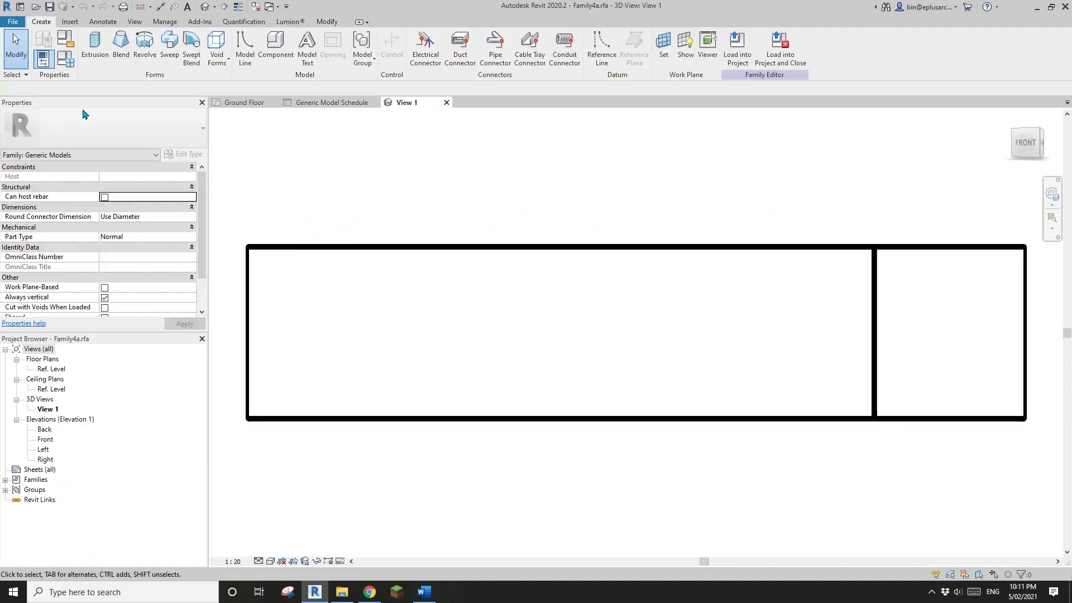
click(65, 59)
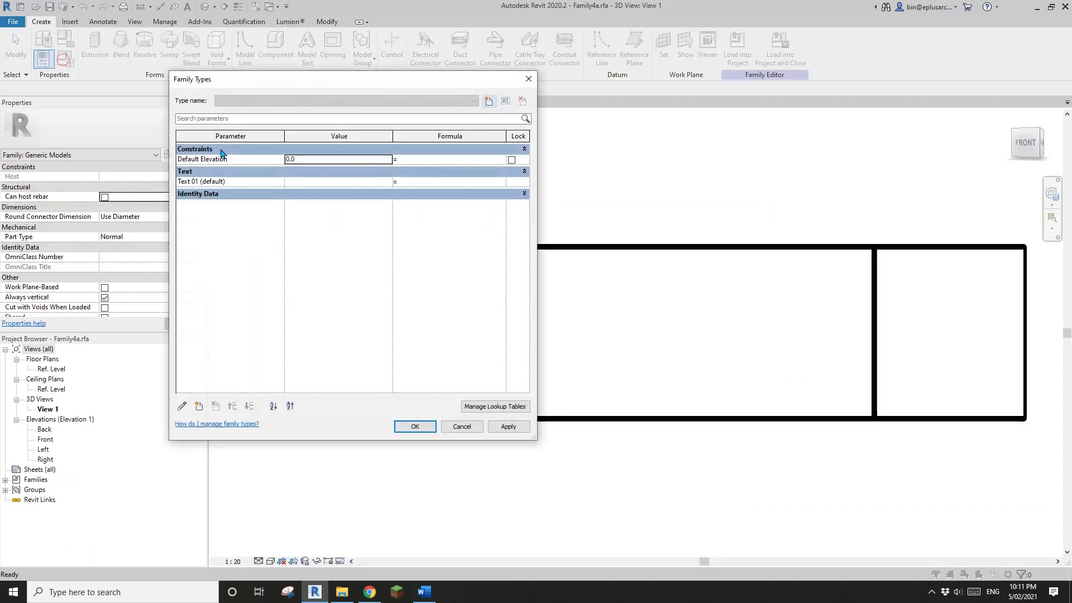
click(205, 181)
click(181, 406)
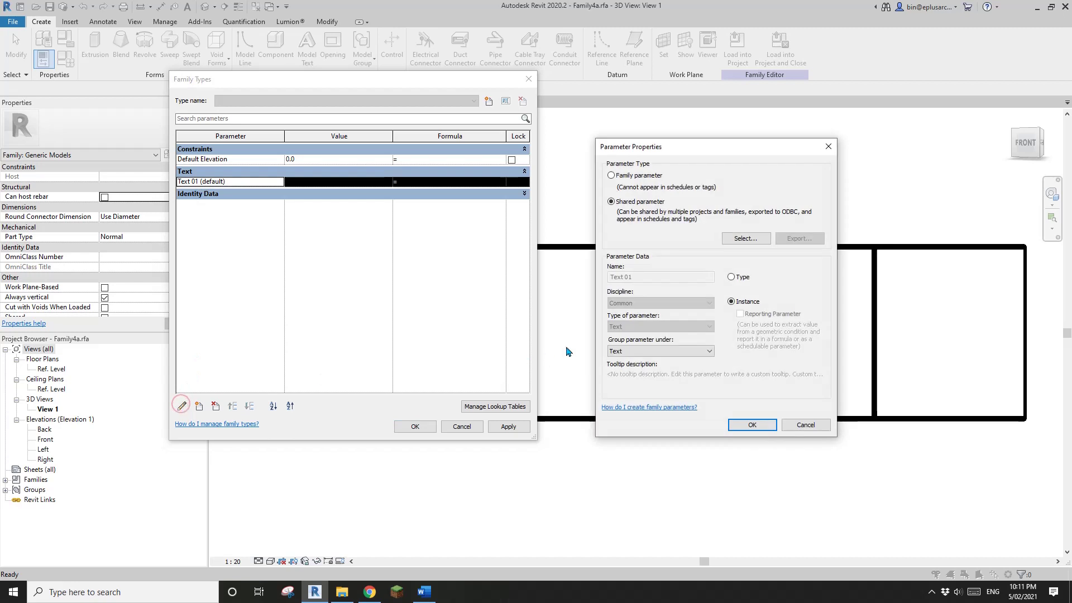
click(612, 176)
click(752, 425)
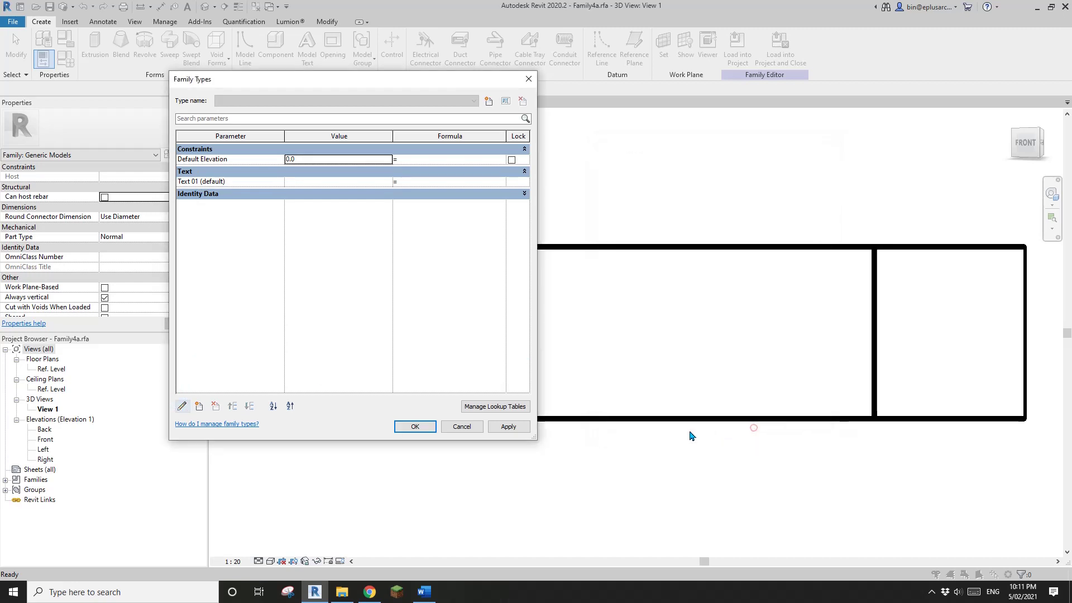
click(423, 427)
Step: Load Family4a into the project and close it without saving, overwriting the existing version
click(780, 48)
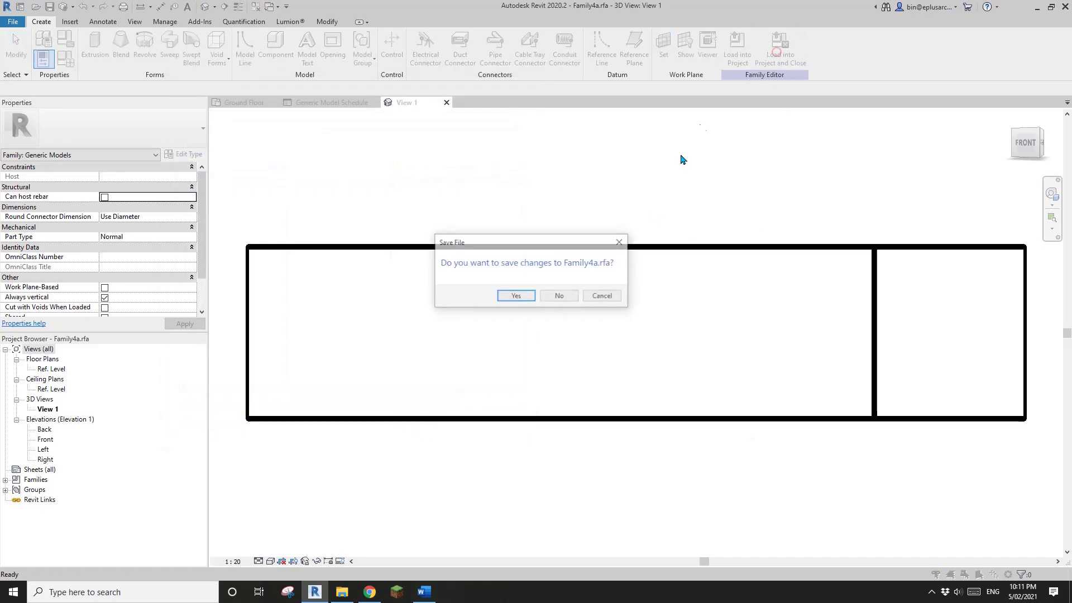
click(560, 298)
click(550, 261)
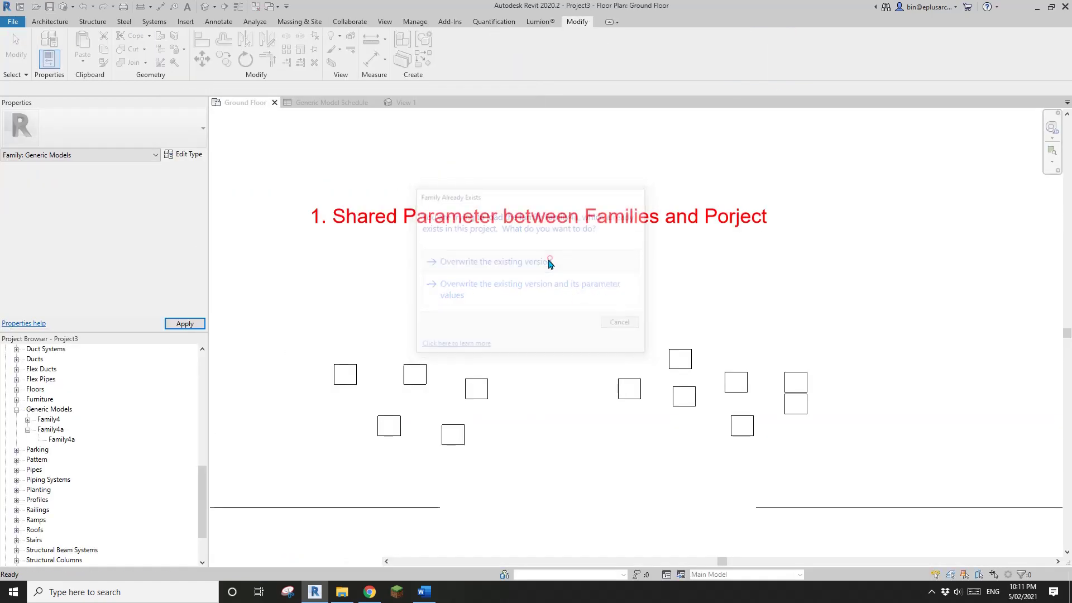
Step: Select one Family4a and one Family4 model together and examine which properties they have in common
click(669, 349)
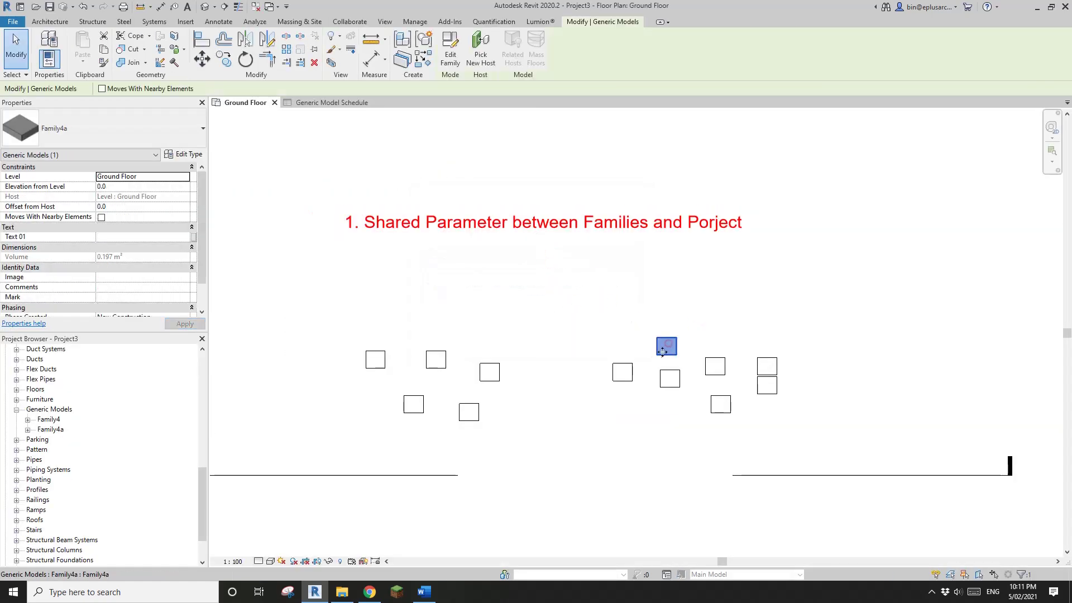
click(622, 372)
ctrl+click(491, 373)
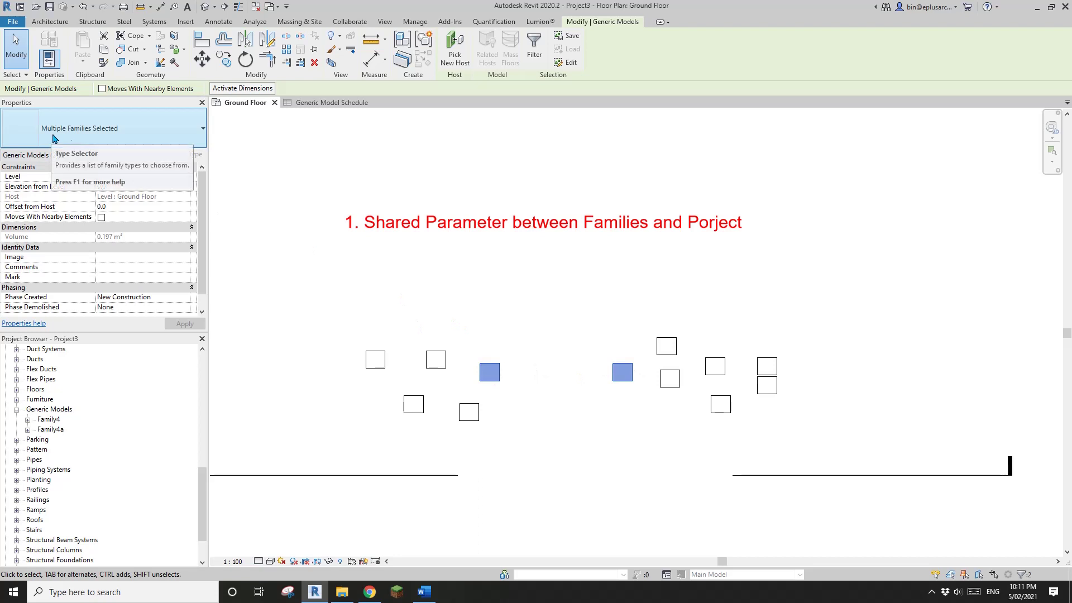
scroll(511, 369, up, 1)
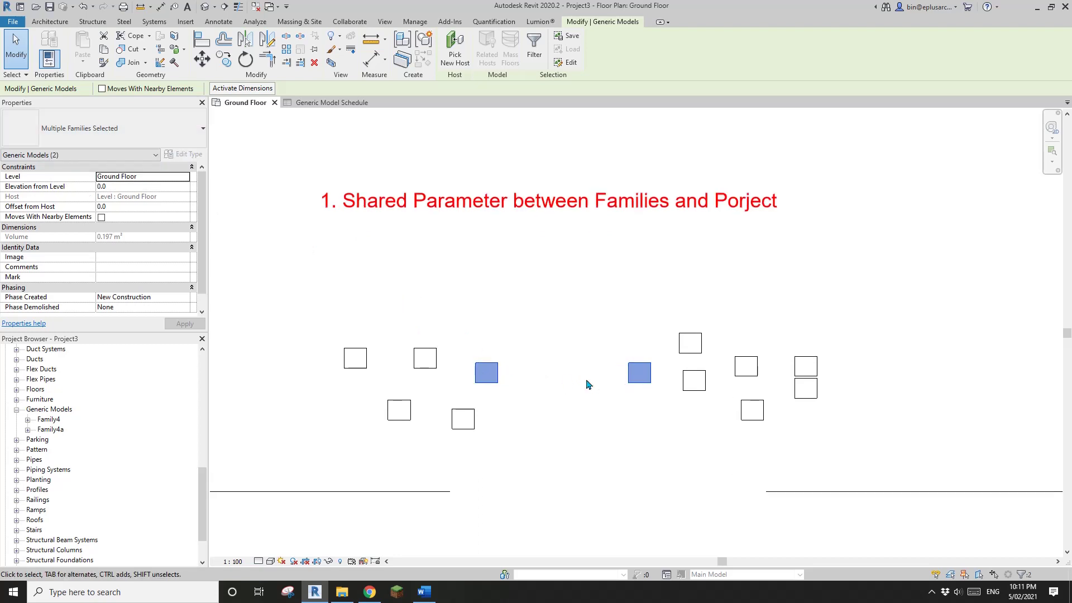
mouse_move(46, 239)
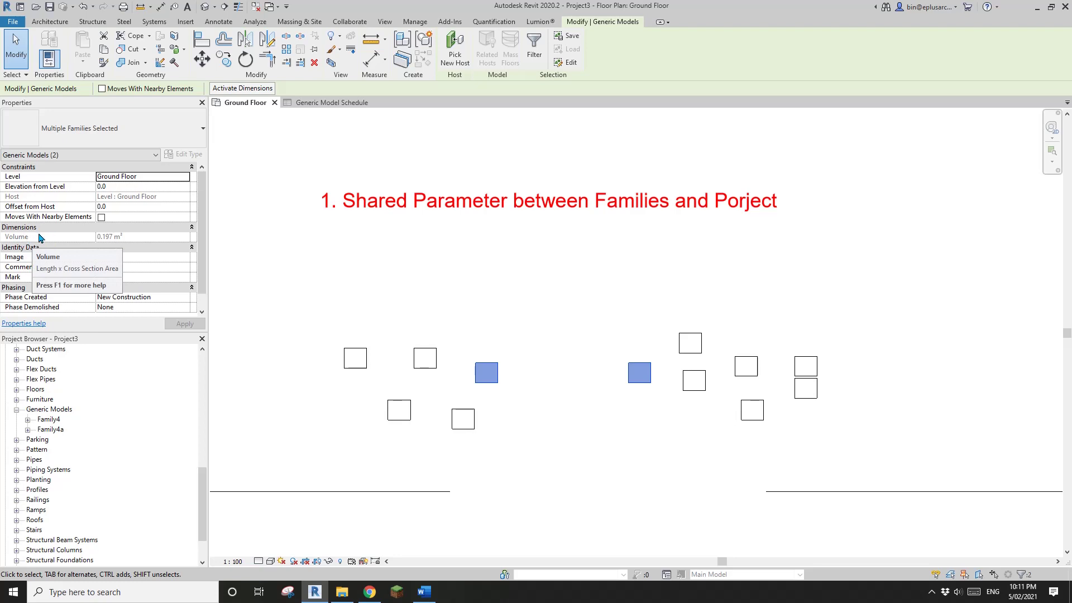
click(523, 318)
Step: Compare the Text 01 property for one and all five Family4 models, with a Family4a model added, and for the Family4a model alone
click(494, 375)
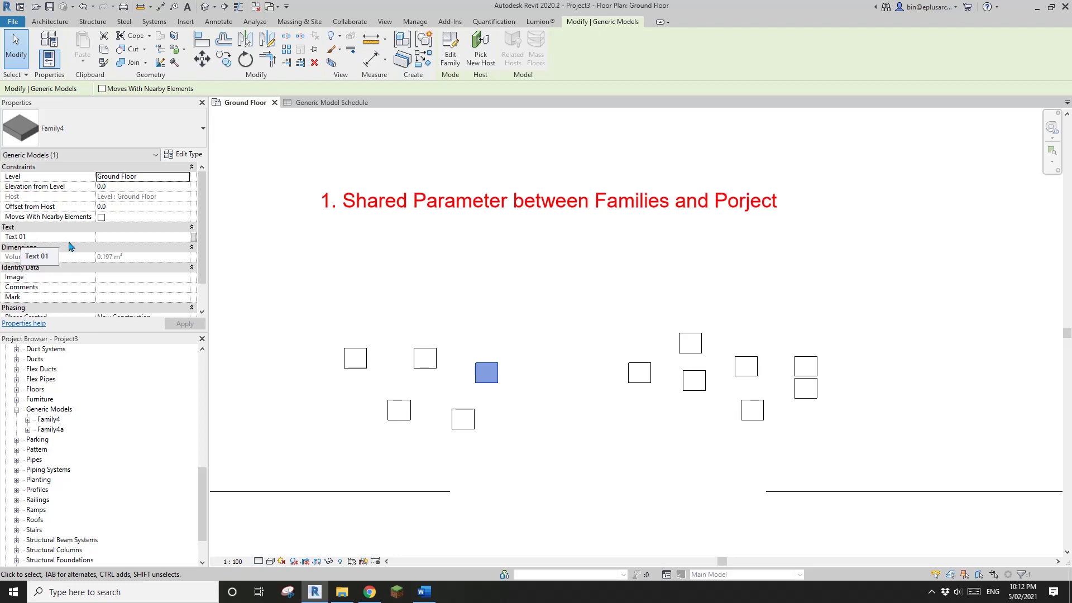
click(485, 349)
drag(530, 304, 332, 444)
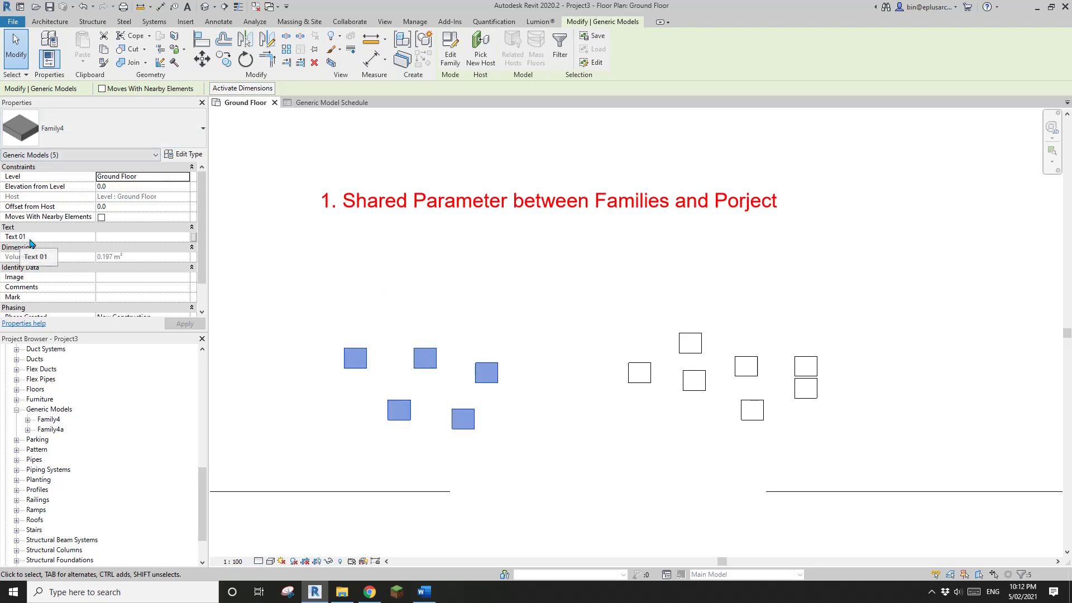
ctrl+click(646, 381)
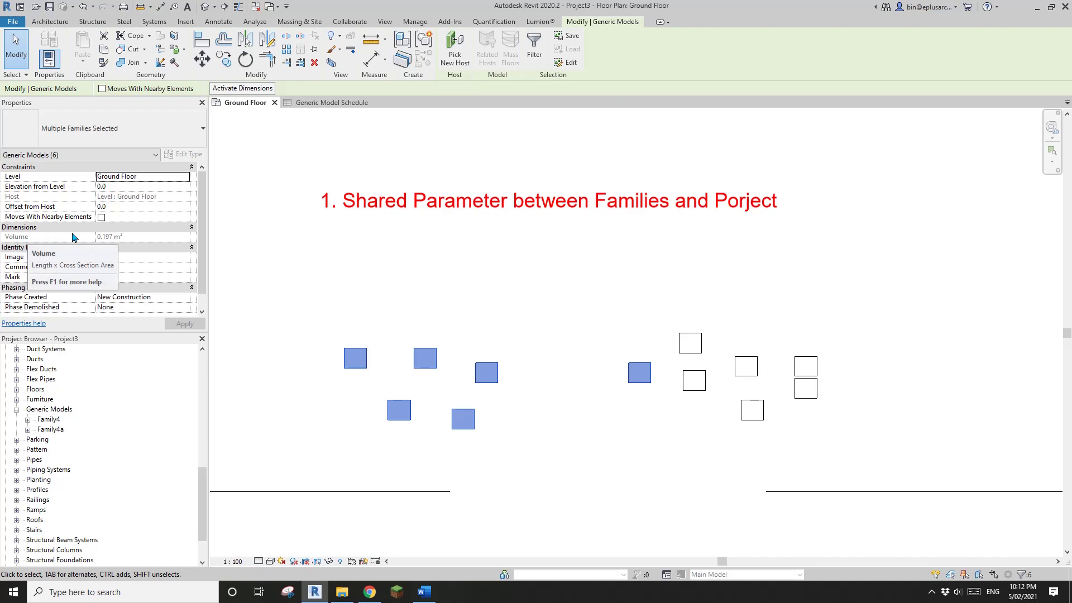
click(481, 304)
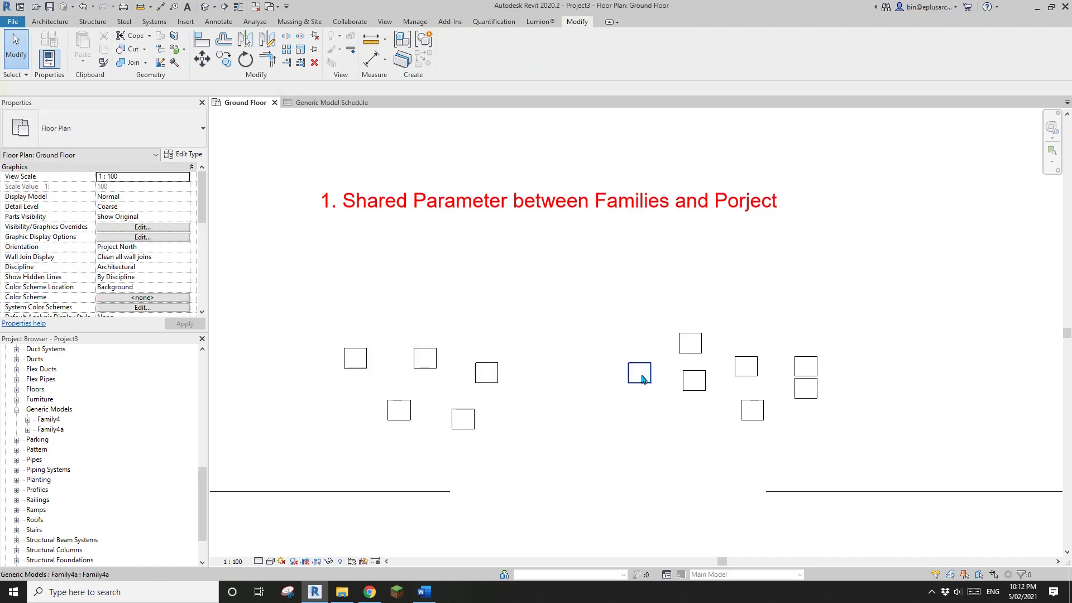
click(641, 377)
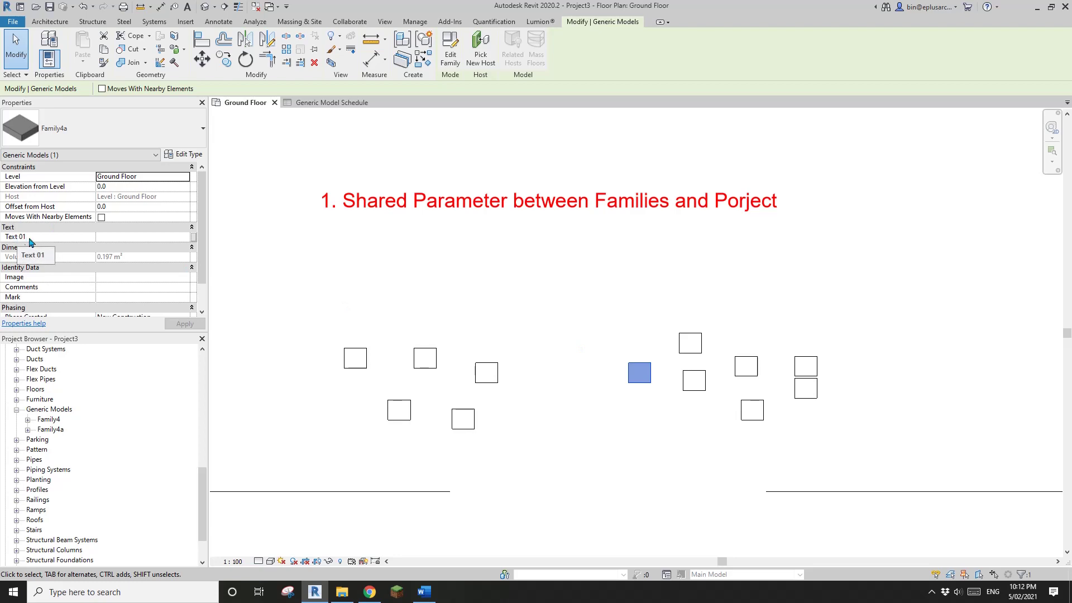
Step: Select all seven Family4a models, add one Family4 model, and examine whether Text 01 is a common property
ctrl+click(692, 345)
ctrl+click(694, 380)
ctrl+click(746, 369)
ctrl+click(752, 411)
ctrl+click(805, 389)
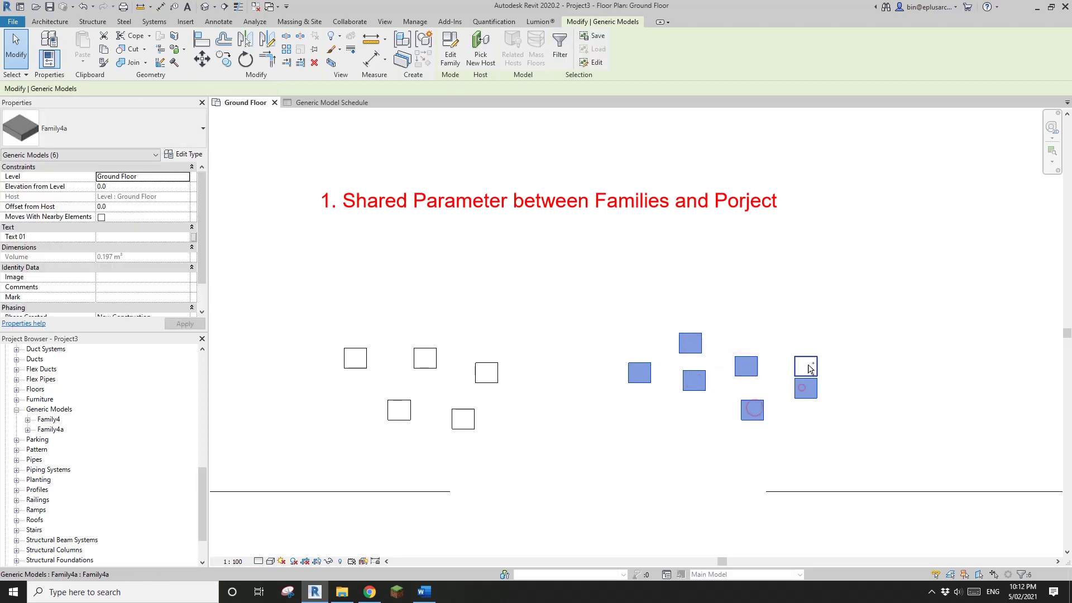
ctrl+click(807, 367)
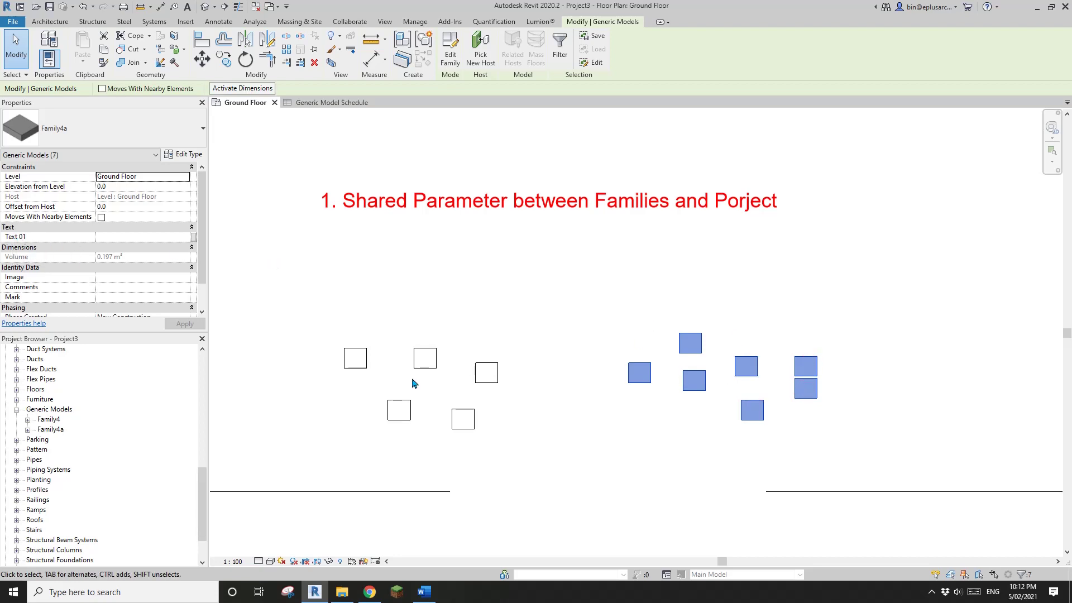
ctrl+click(486, 373)
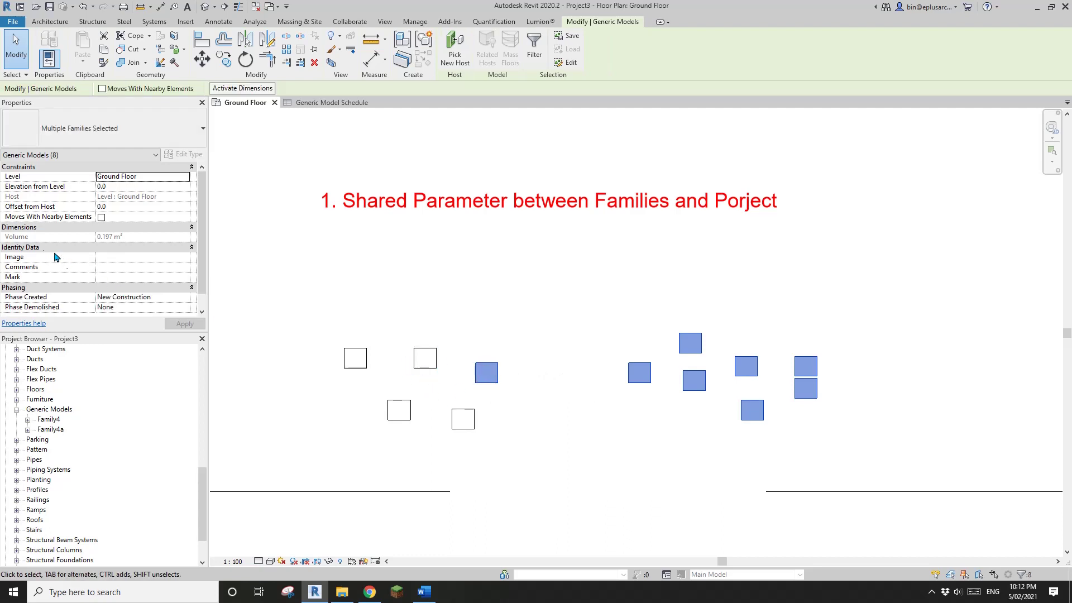
click(581, 321)
Step: Compare the Text 01 property of a single Family4 model and a single Family4a model, one at a time
drag(640, 333, 544, 353)
click(487, 370)
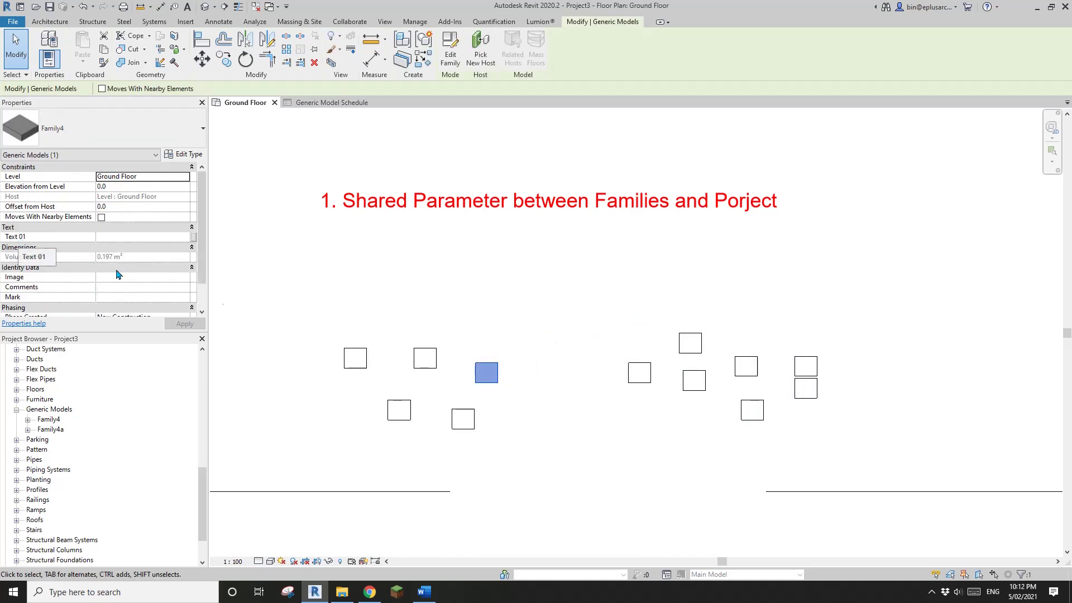
click(642, 376)
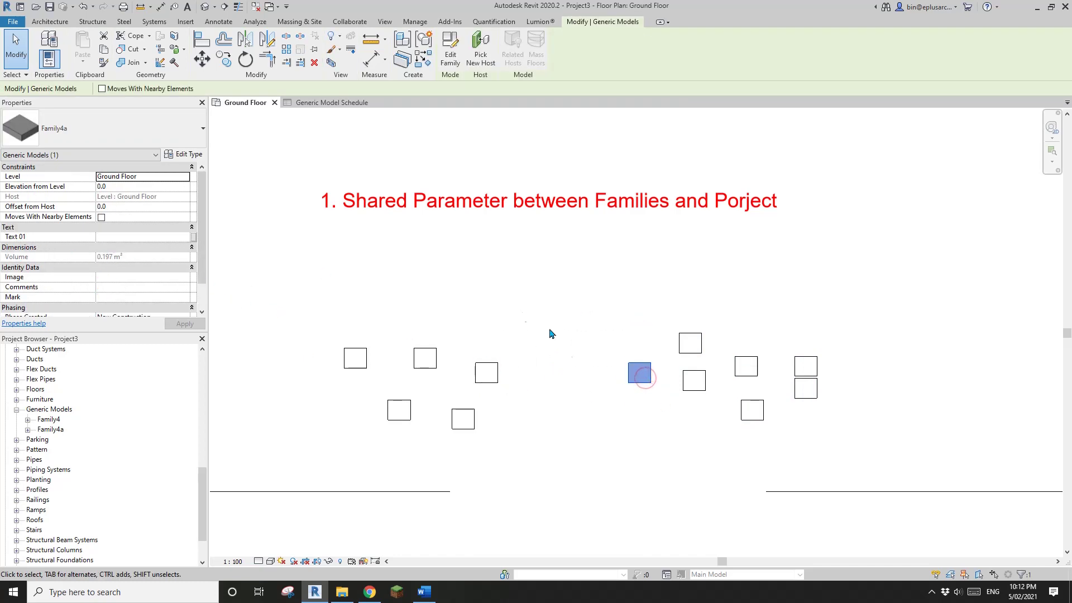
click(485, 371)
click(638, 373)
click(486, 371)
click(516, 331)
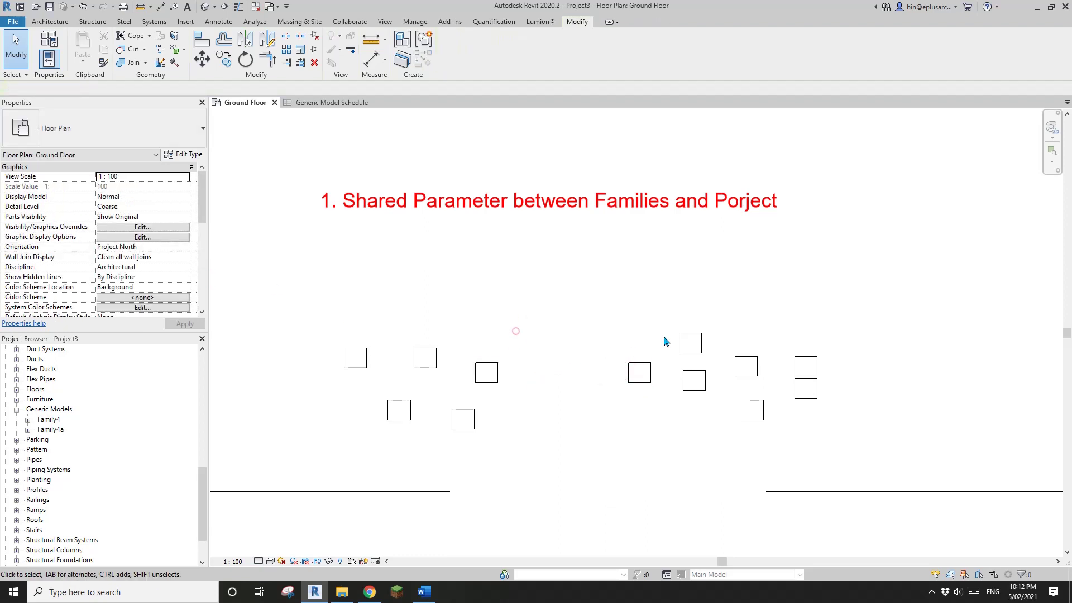
middle_drag(536, 375, 560, 347)
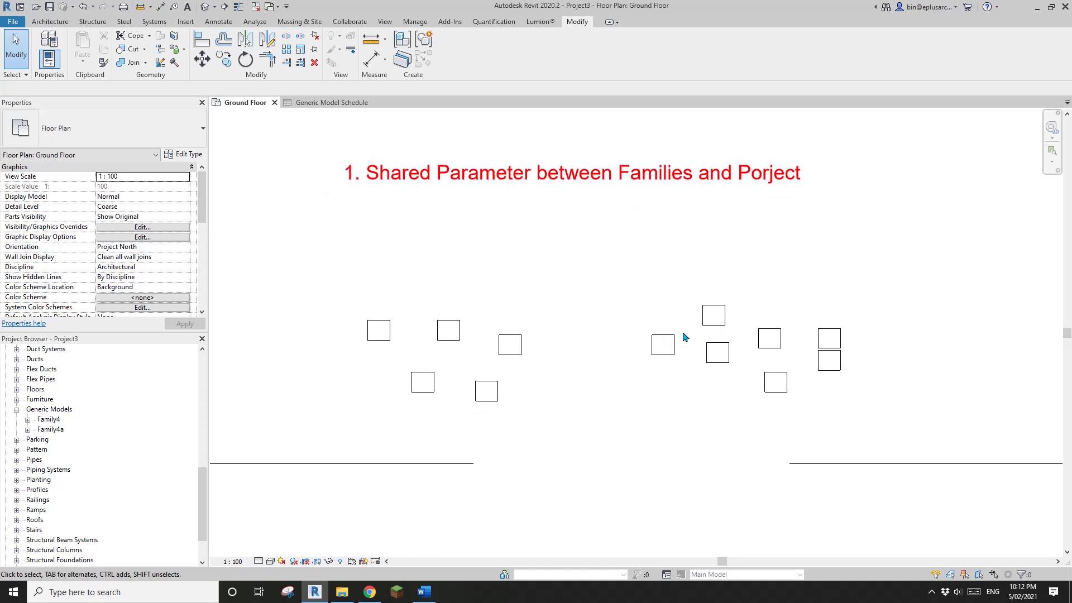
click(671, 347)
click(544, 321)
scroll(576, 355, down, 1)
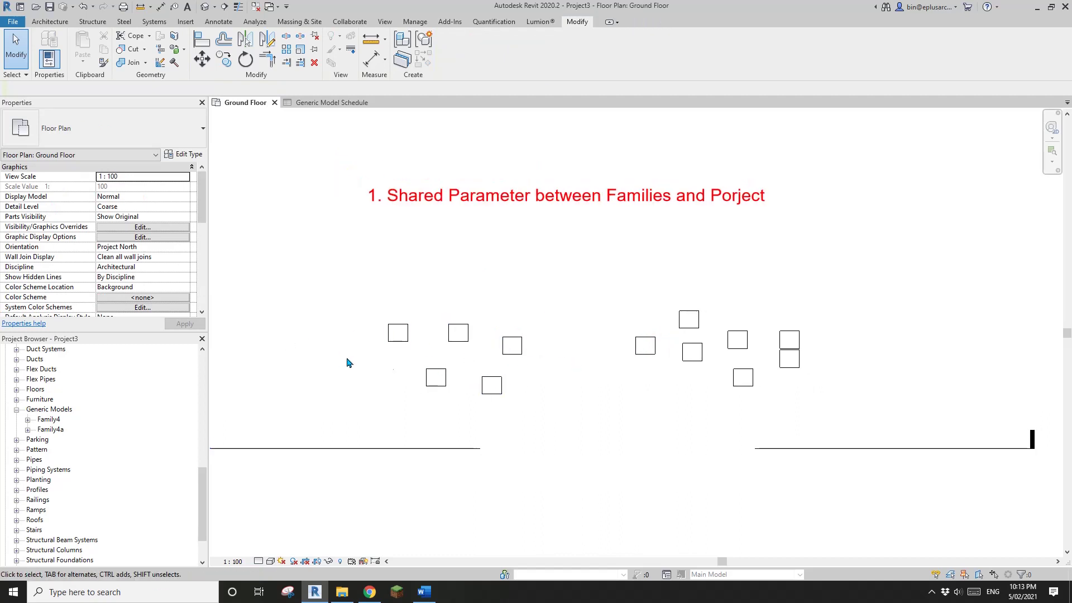
middle_drag(546, 355, 527, 359)
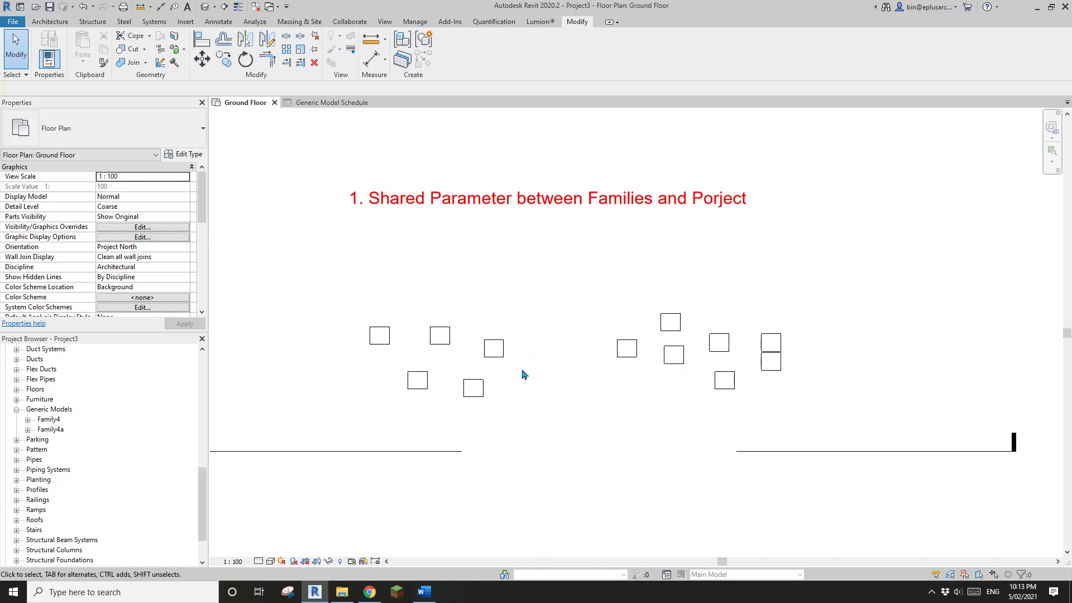
Step: Copy the red heading note to just below the original and renumber the copy as 2
middle_drag(584, 315, 584, 328)
click(385, 210)
key(r)
key(o)
click(491, 235)
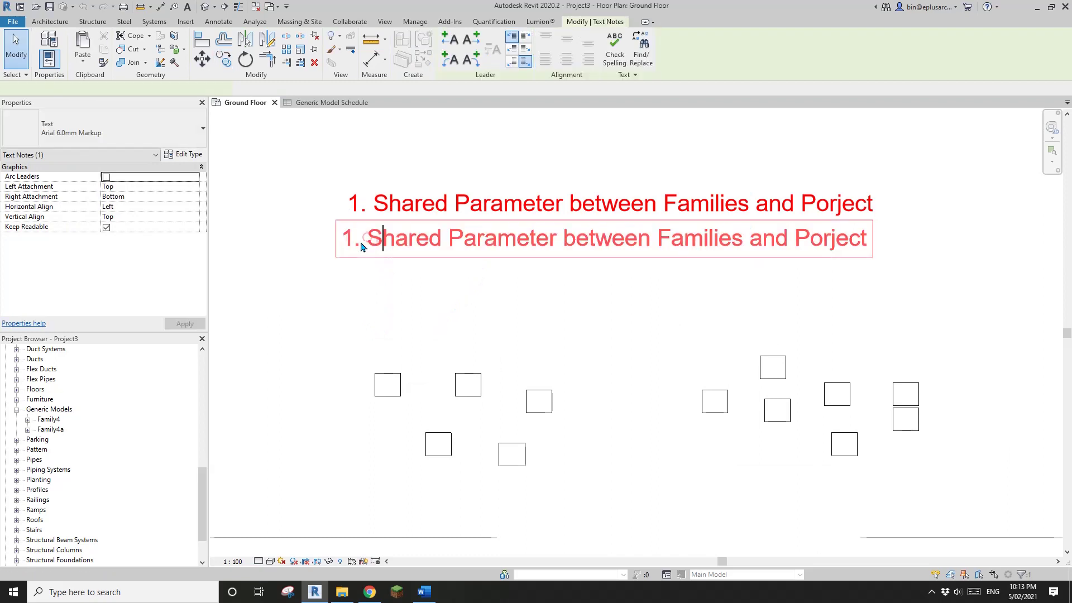
double_click(352, 238)
text(2)
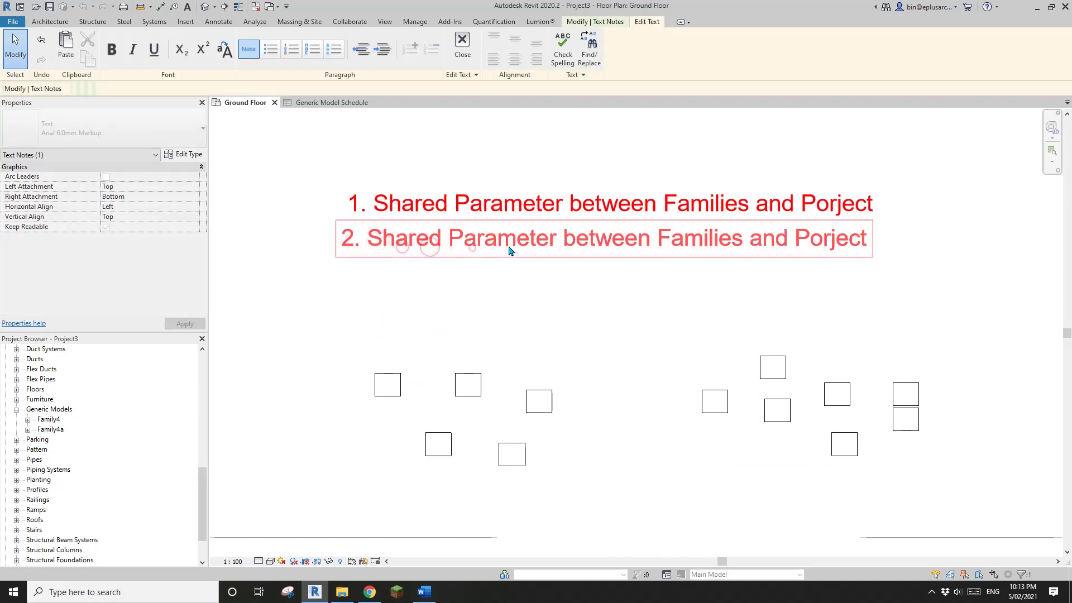
Step: Reword note 2 as "Shared Parameter between different Families", adding "different" and removing the project reference
click(556, 240)
drag(662, 245, 685, 245)
click(659, 240)
text(different)
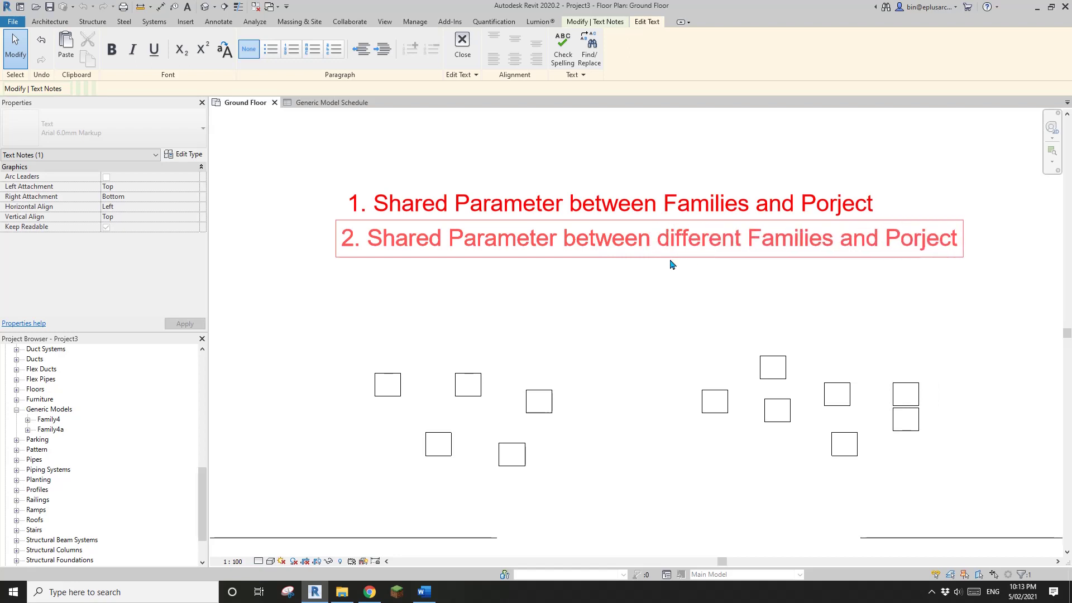
scroll(848, 240, up, 1)
drag(848, 240, 960, 241)
key(BackSpace)
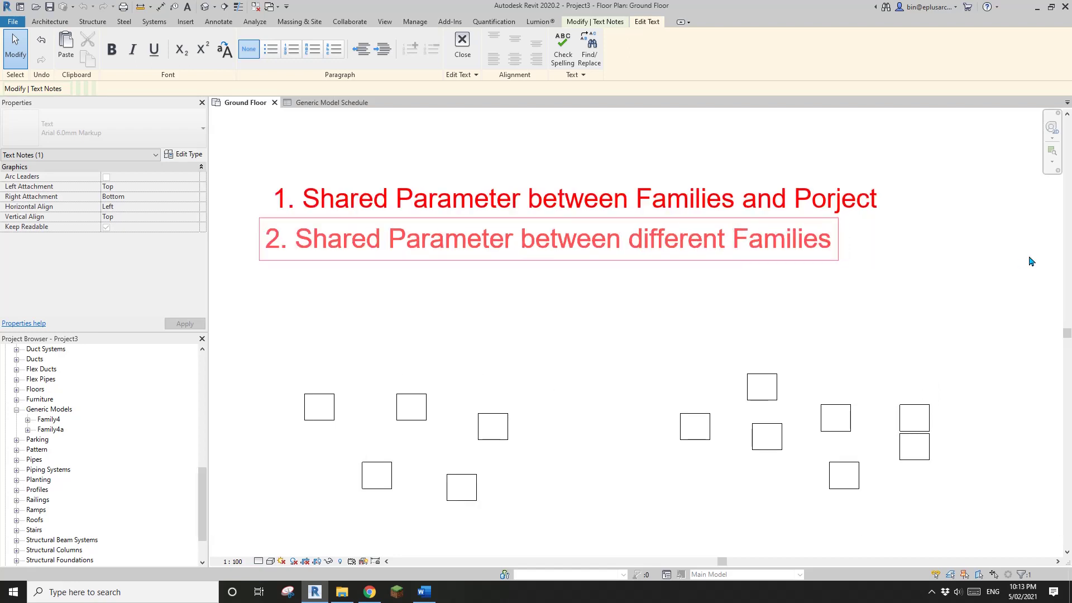
click(835, 292)
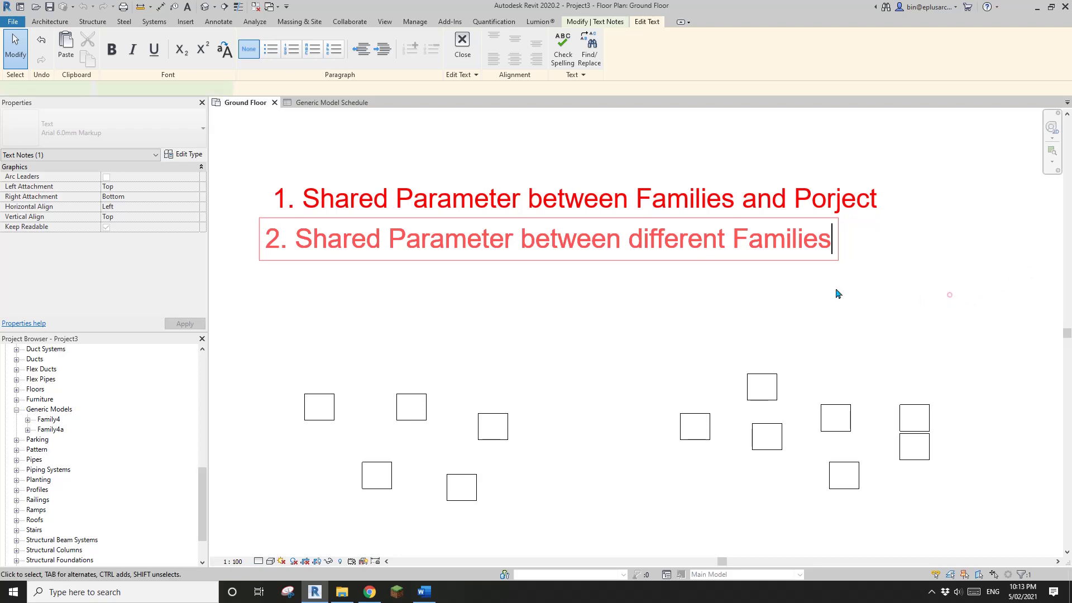
click(804, 292)
Step: Copy note 2 below itself and renumber the copy as 3
scroll(686, 314, down, 2)
middle_drag(659, 329, 640, 338)
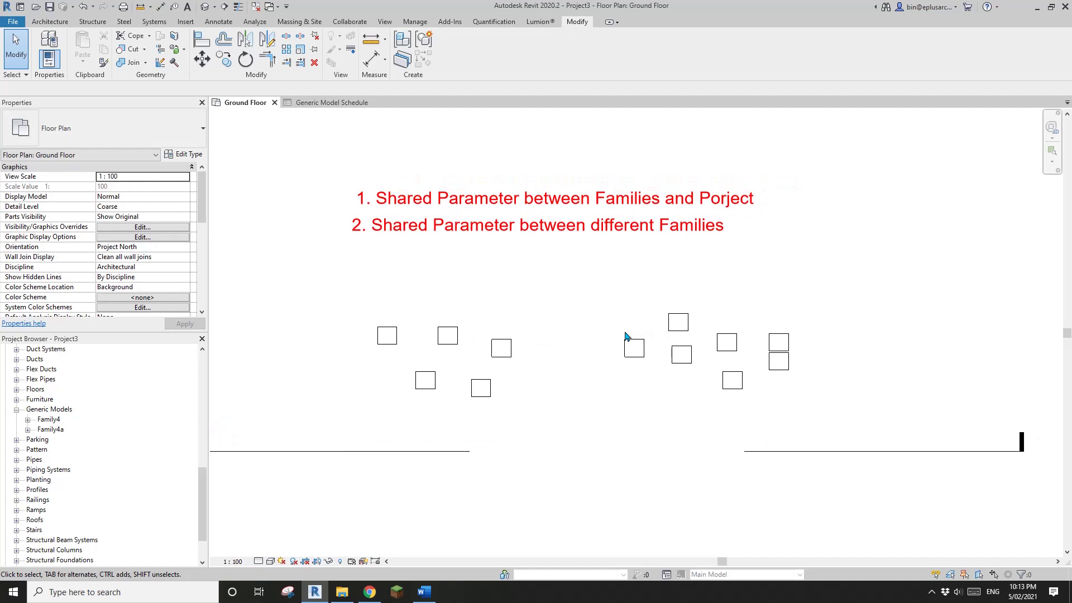
scroll(425, 268, up, 1)
click(379, 234)
key(c)
key(o)
click(334, 238)
click(330, 286)
scroll(330, 286, up, 4)
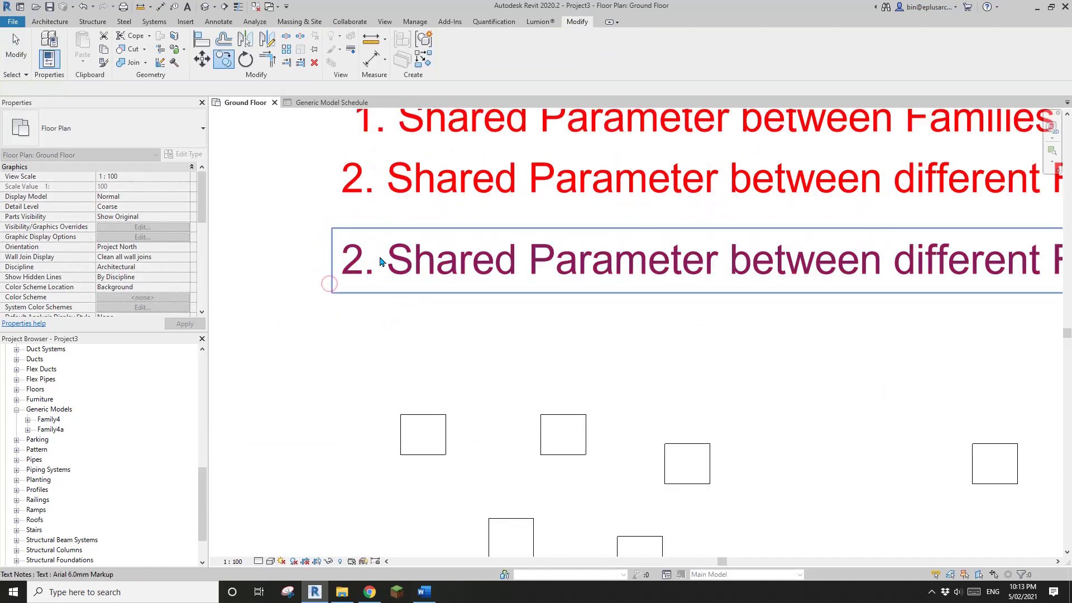
double_click(363, 317)
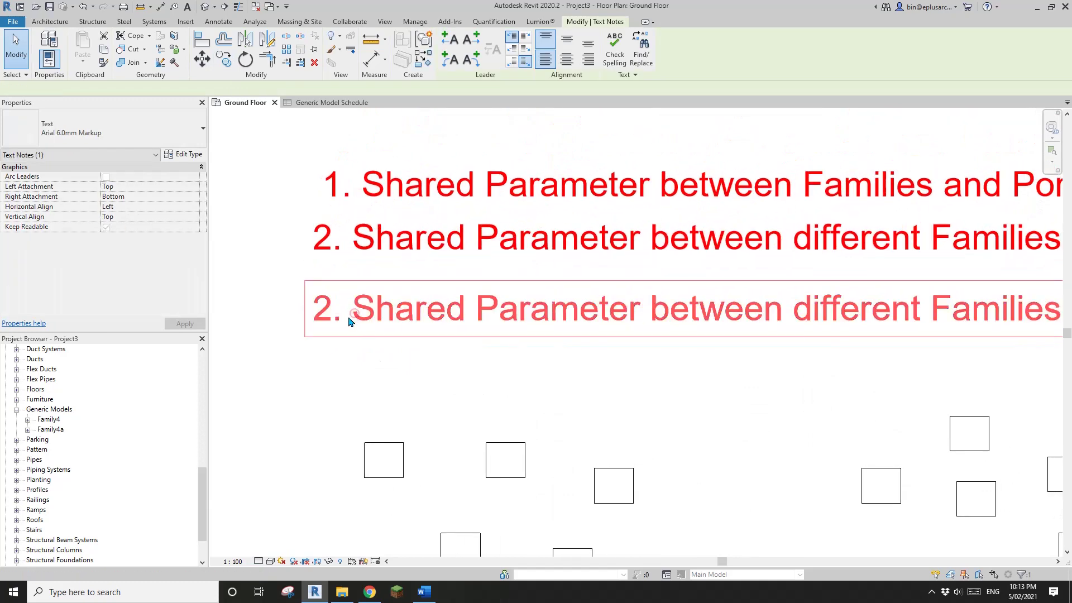
double_click(327, 308)
text(3)
click(258, 301)
scroll(257, 300, down, 2)
scroll(376, 354, up, 2)
key(Escape)
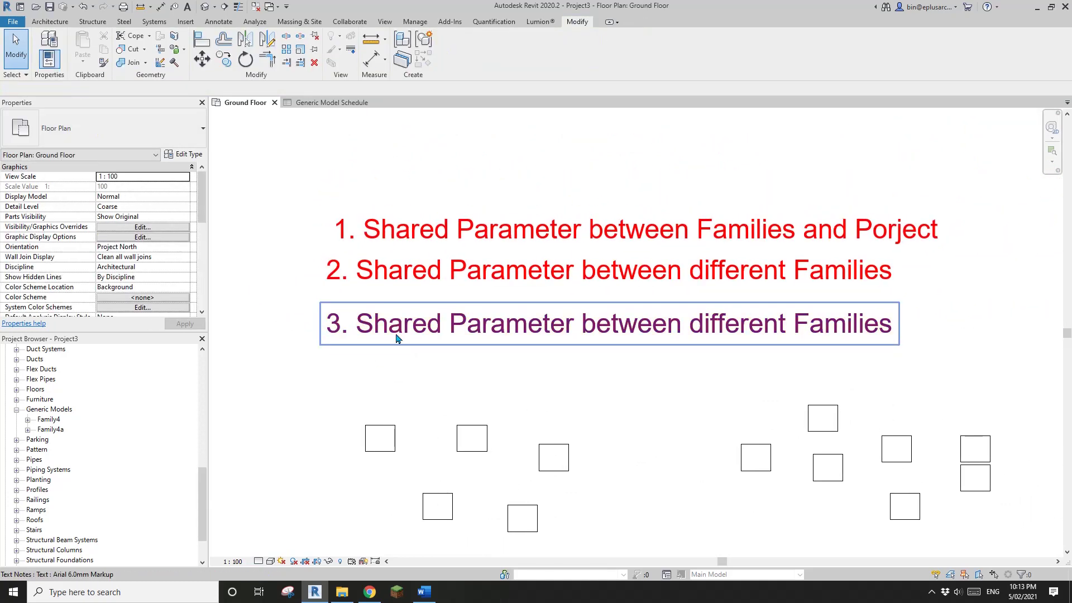
Step: Reword note 3 as "Shared Parameter between Families and Tag"
scroll(454, 328, up, 2)
scroll(491, 339, down, 2)
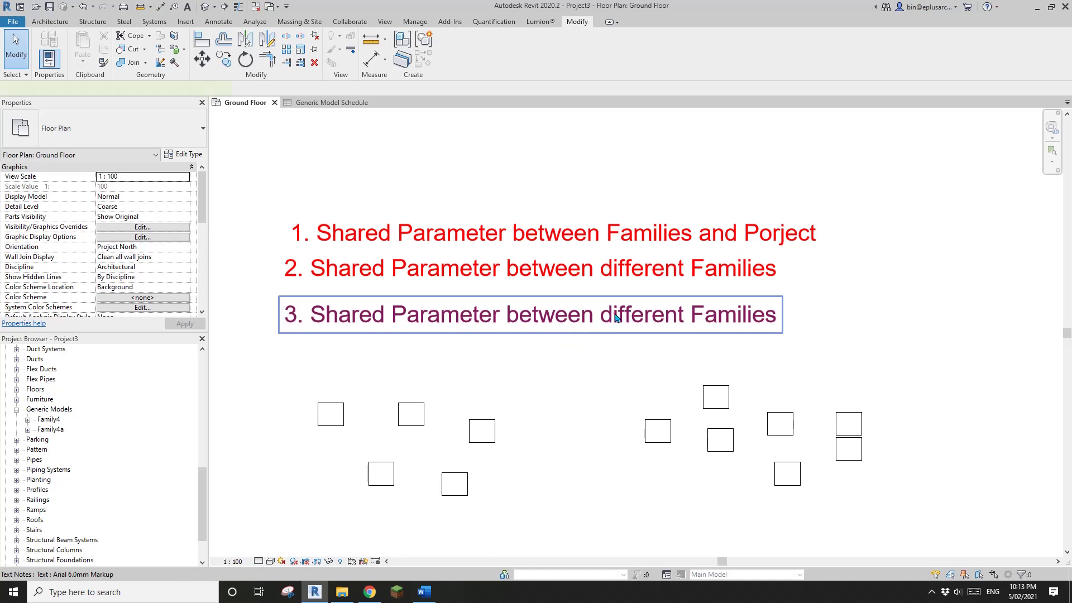
drag(616, 317, 768, 316)
text(Fam)
text(ily)
key(BackSpace)
text(ies and Tag)
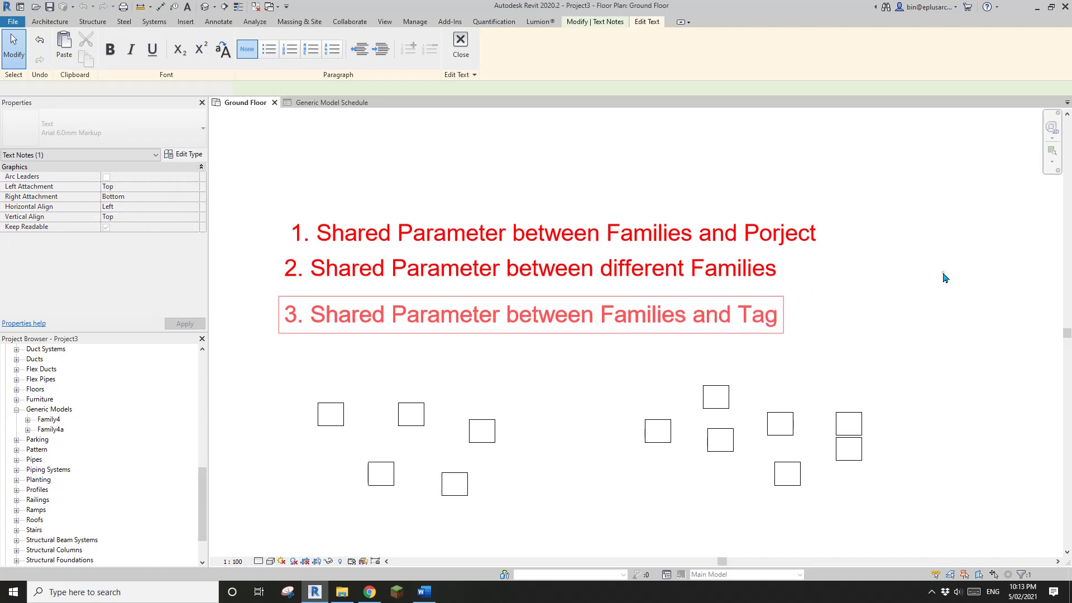
click(945, 277)
scroll(806, 299, down, 2)
click(802, 330)
Step: Open the Family4 family for editing from one of its placed models
click(768, 358)
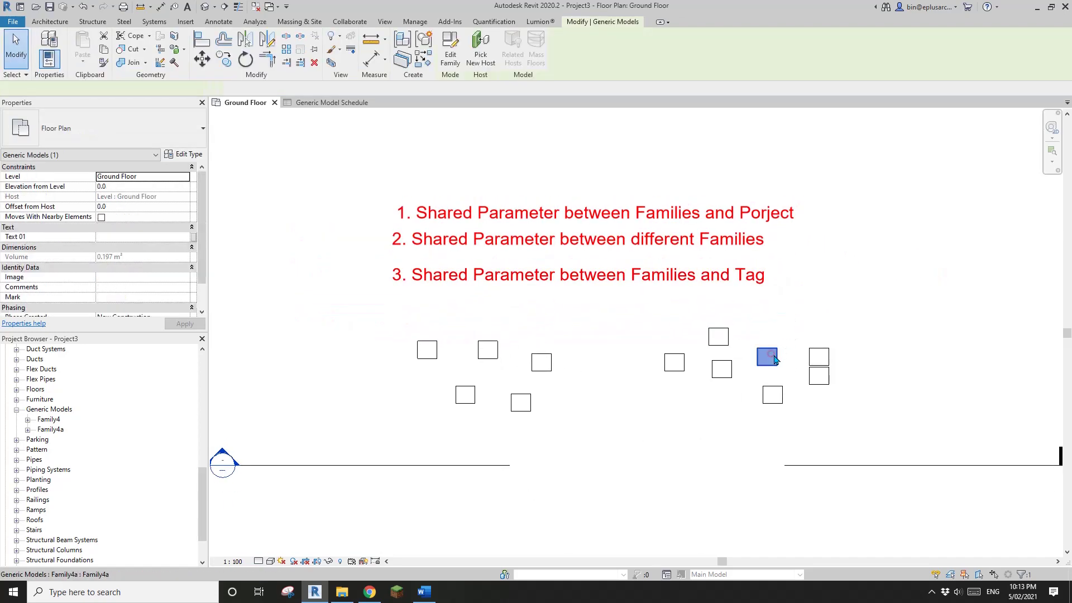
scroll(674, 383, up, 2)
click(569, 385)
click(499, 357)
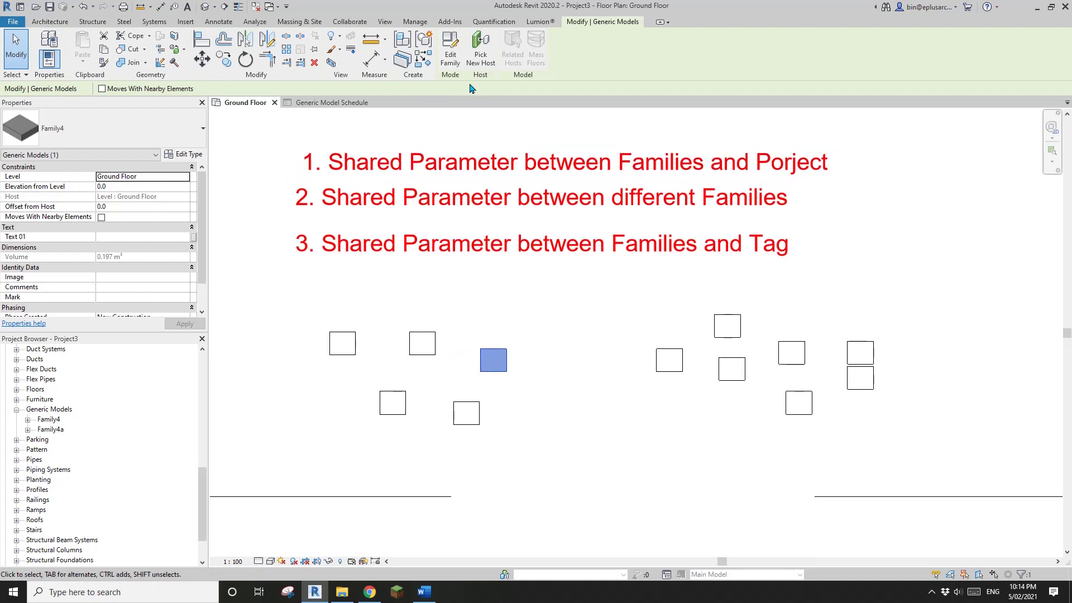
middle_drag(524, 297, 506, 304)
click(449, 50)
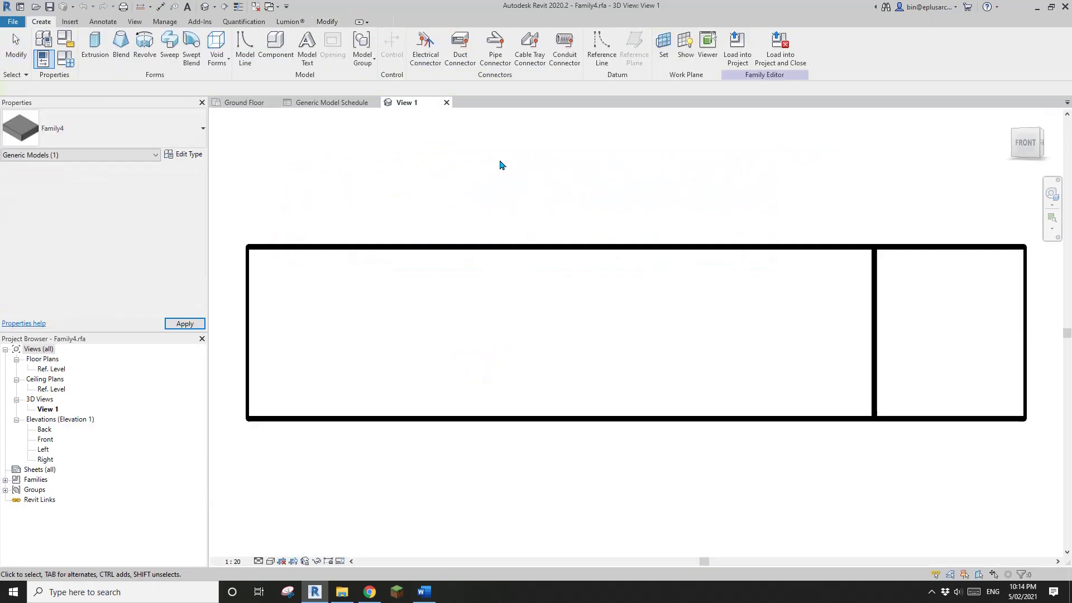
Step: Change Family4's Text 01 to a shared parameter, using Text 01 from New Group 01
click(65, 65)
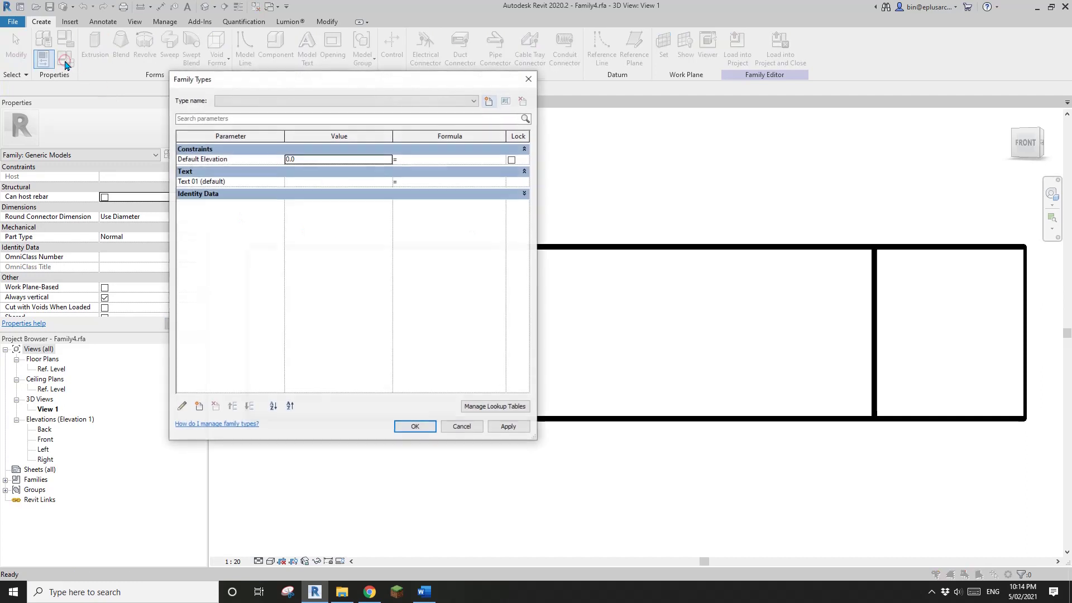
click(208, 182)
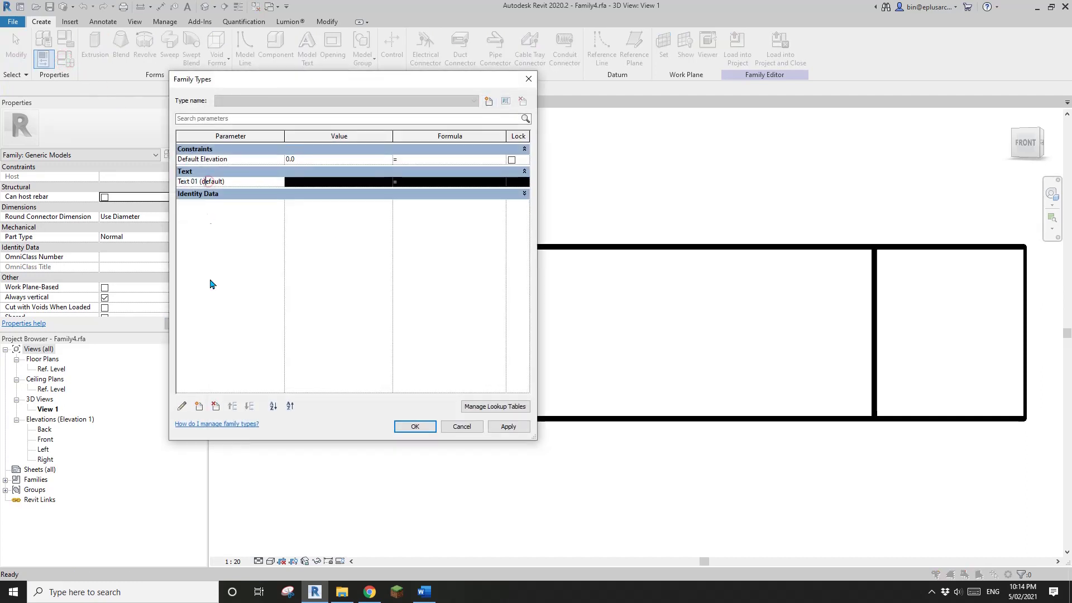
click(182, 405)
click(611, 202)
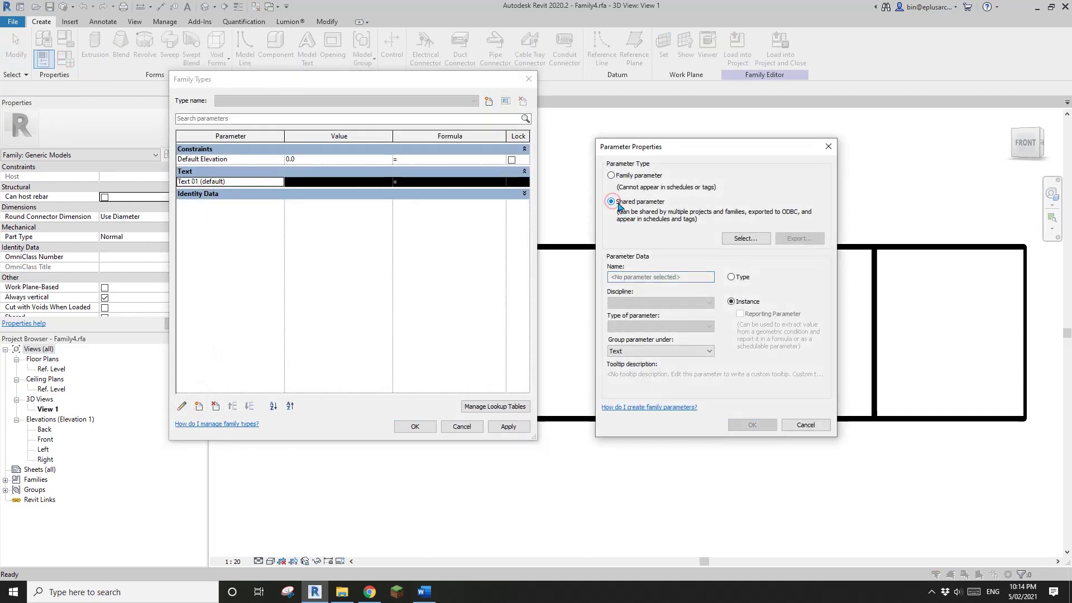
click(746, 238)
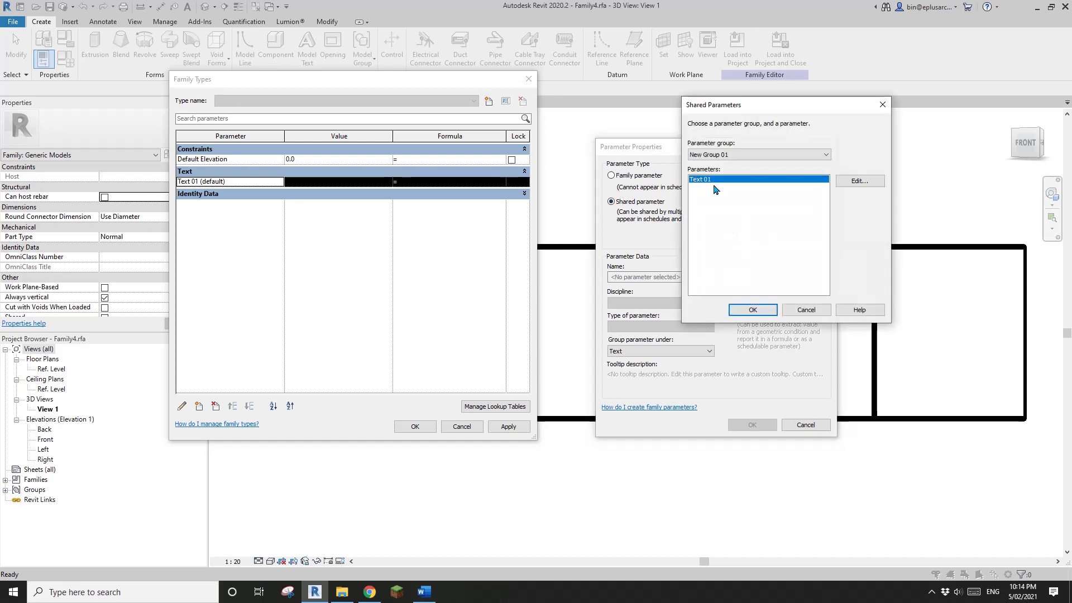
click(753, 310)
click(752, 425)
click(415, 426)
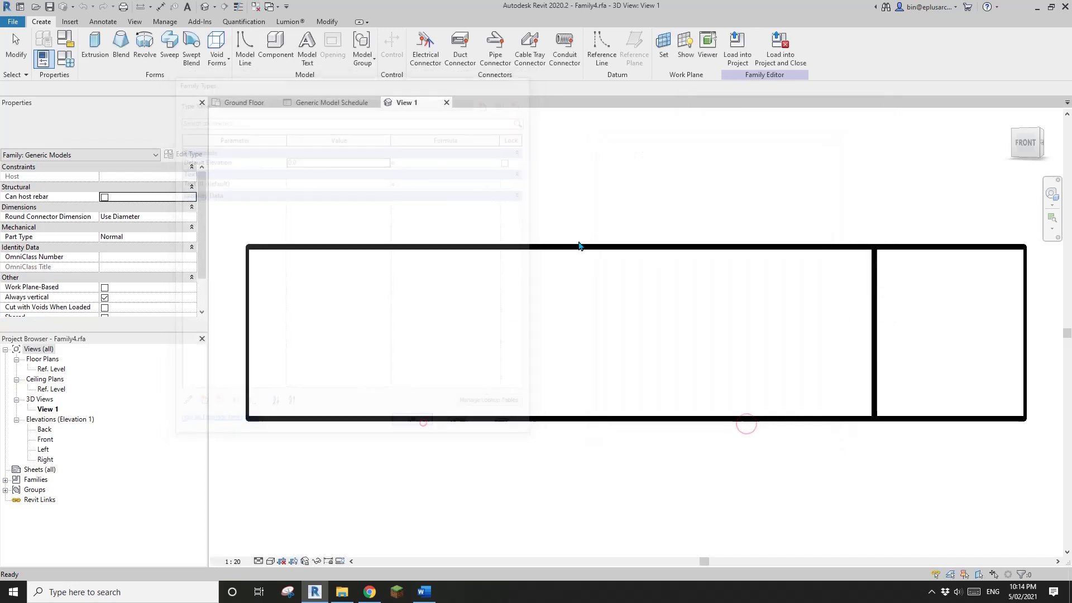
Step: Load Family4 into the project and close it without saving, overwriting the existing version
click(779, 48)
click(565, 294)
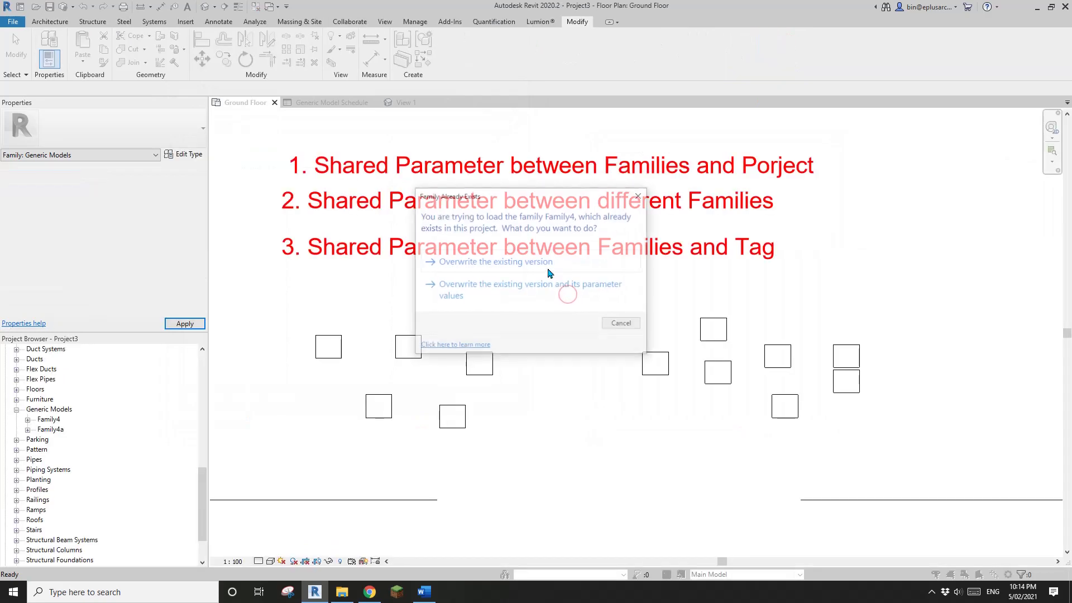
click(542, 267)
Step: Open Family4a for editing from a placed model and change its Text 01 to the shared parameter Text 01 from New Group 01
click(727, 333)
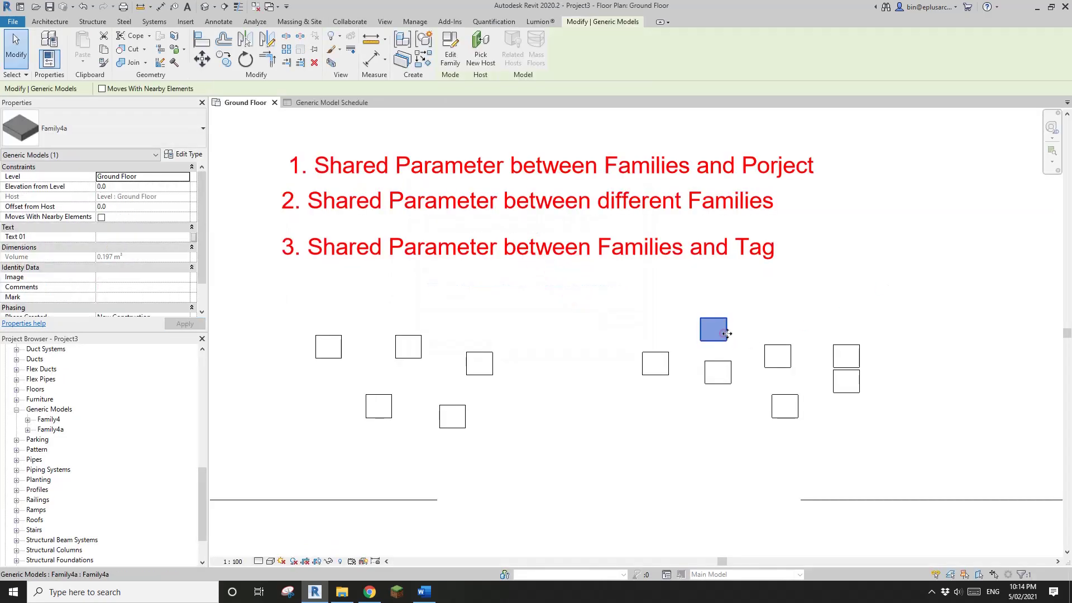
click(450, 54)
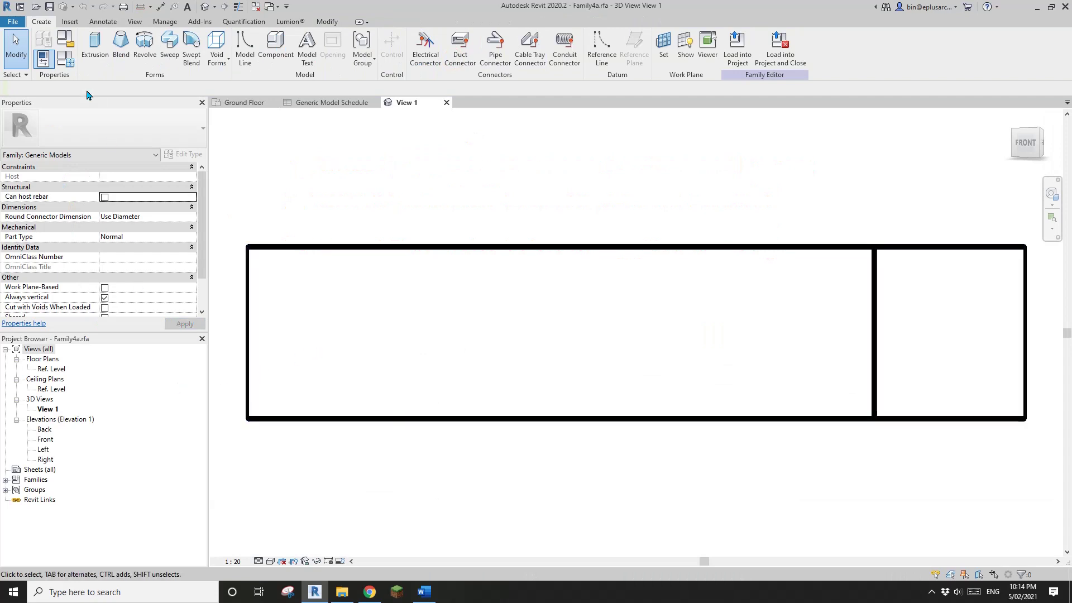
click(66, 58)
click(232, 183)
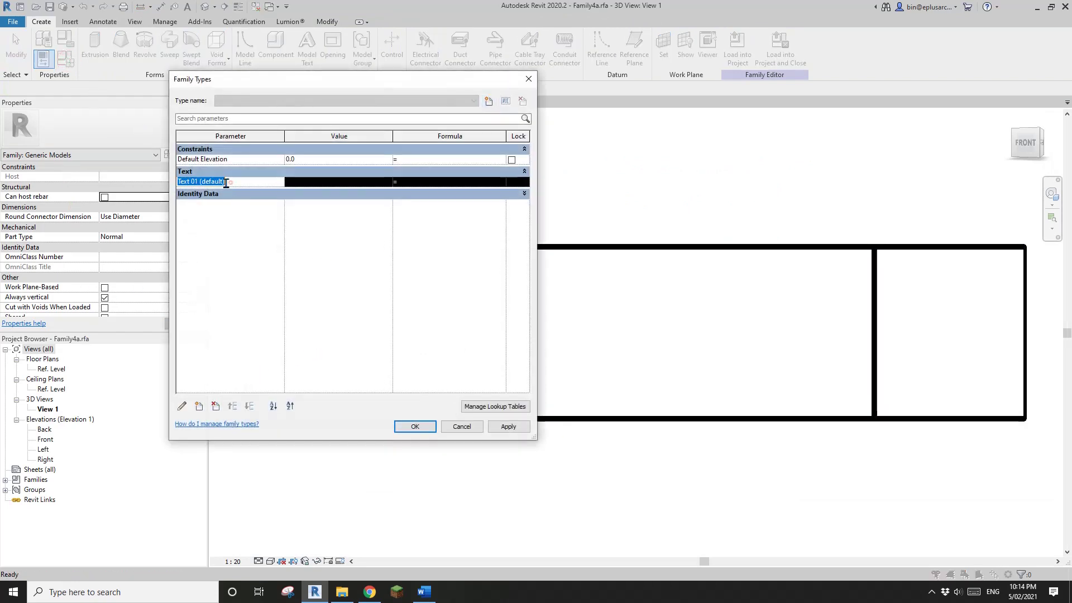
click(182, 406)
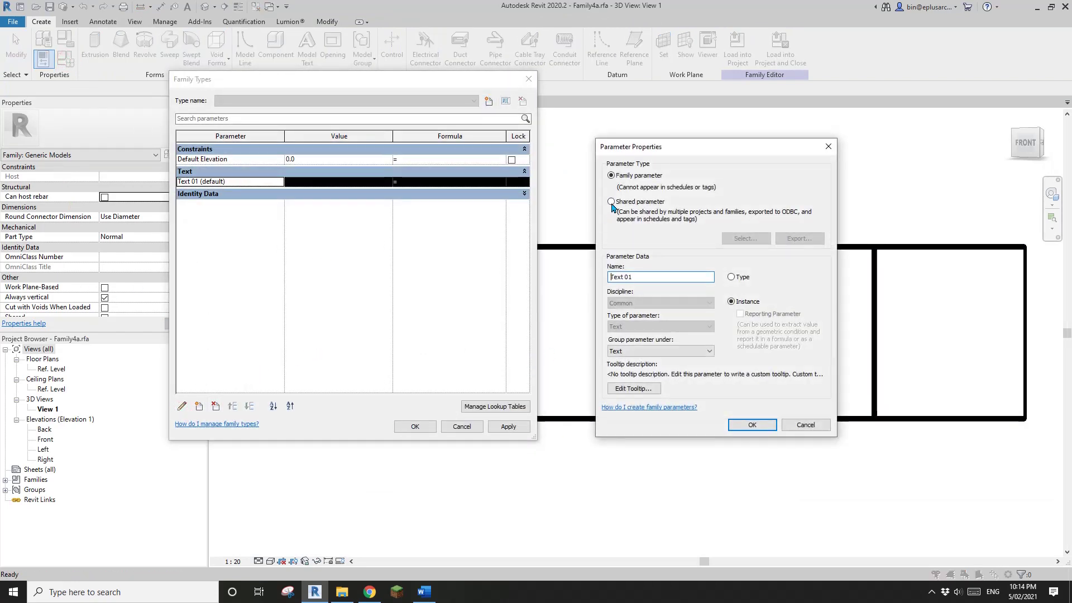
click(611, 202)
click(745, 238)
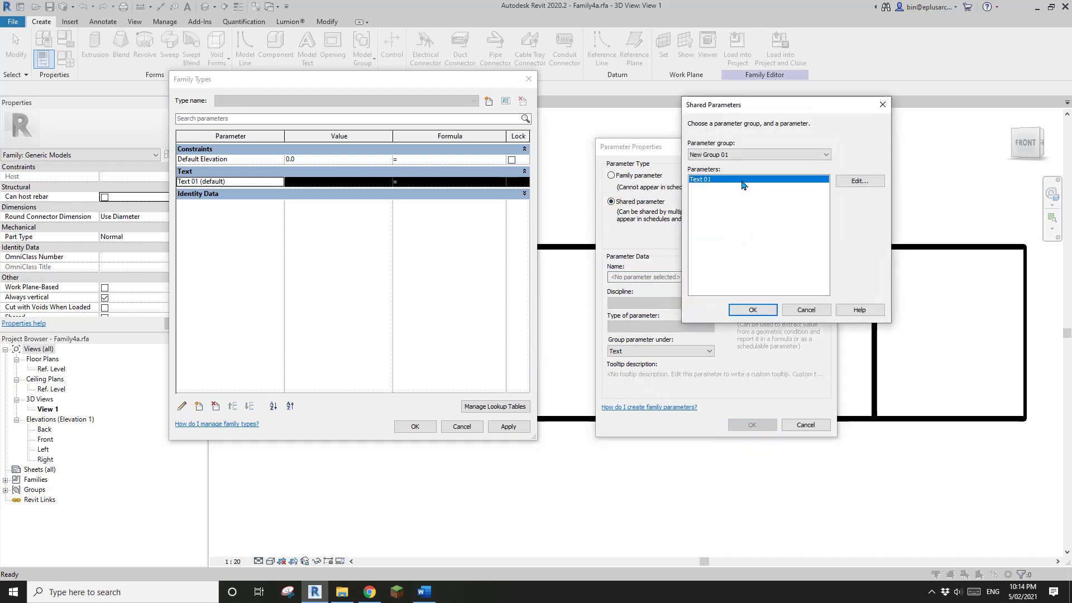
click(754, 309)
click(754, 426)
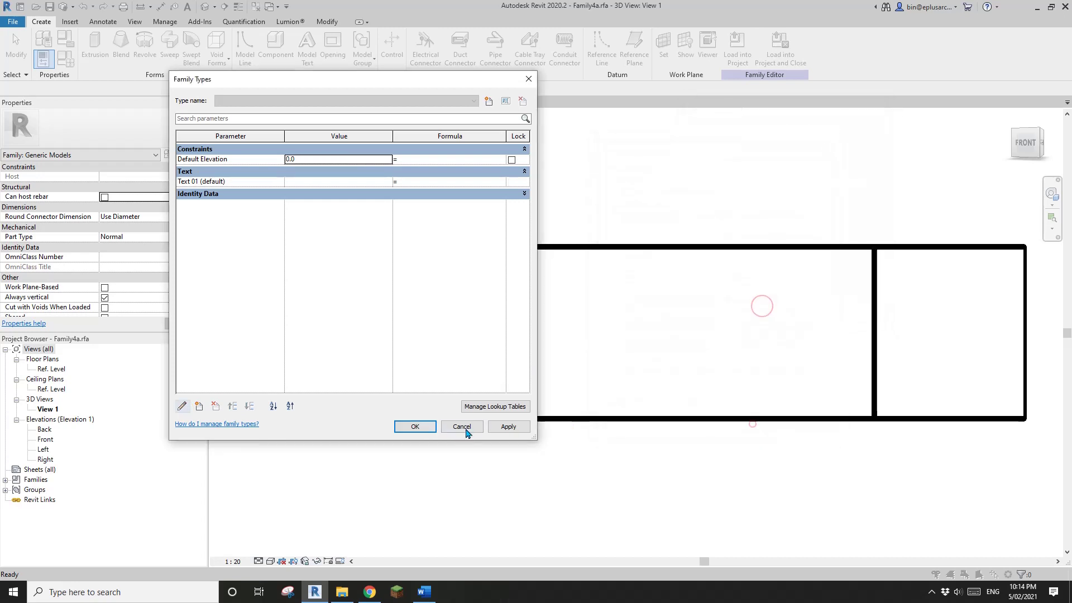
click(416, 427)
Step: Load Family4a into the project and close it without saving, overwriting the existing version
click(780, 48)
click(558, 295)
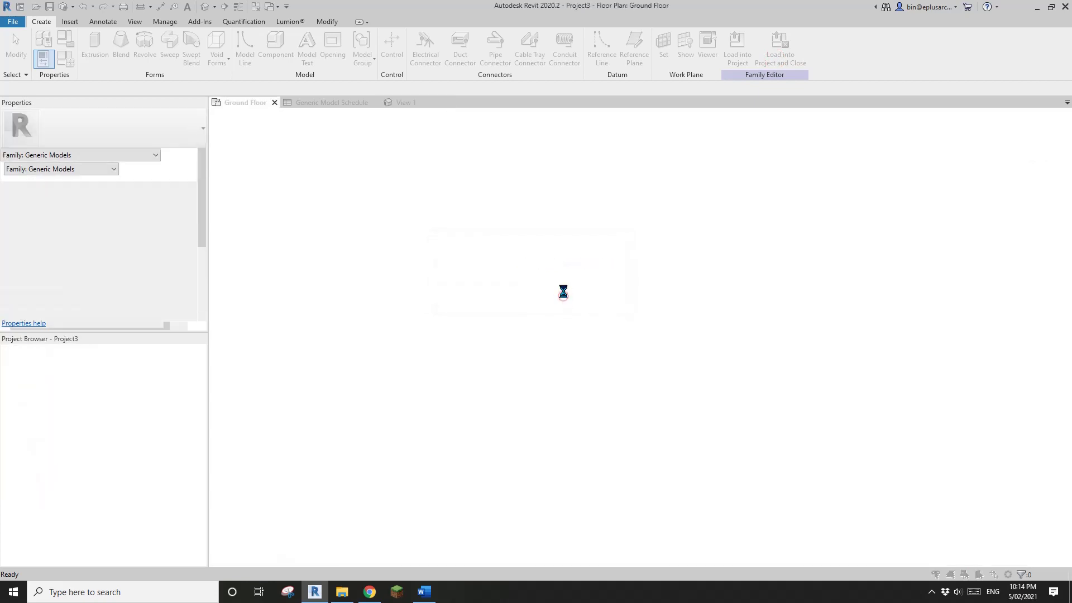
click(536, 263)
Step: Select all placed Family4 and Family4a models together to check their common Text 01 property, and clear the selection
scroll(615, 254, down, 1)
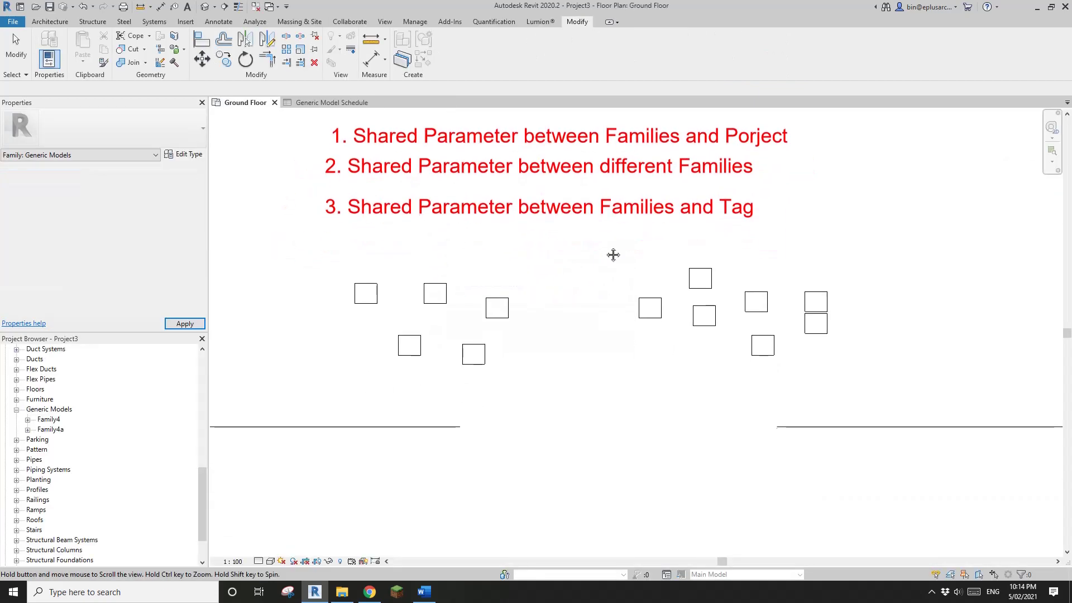
drag(849, 246, 338, 376)
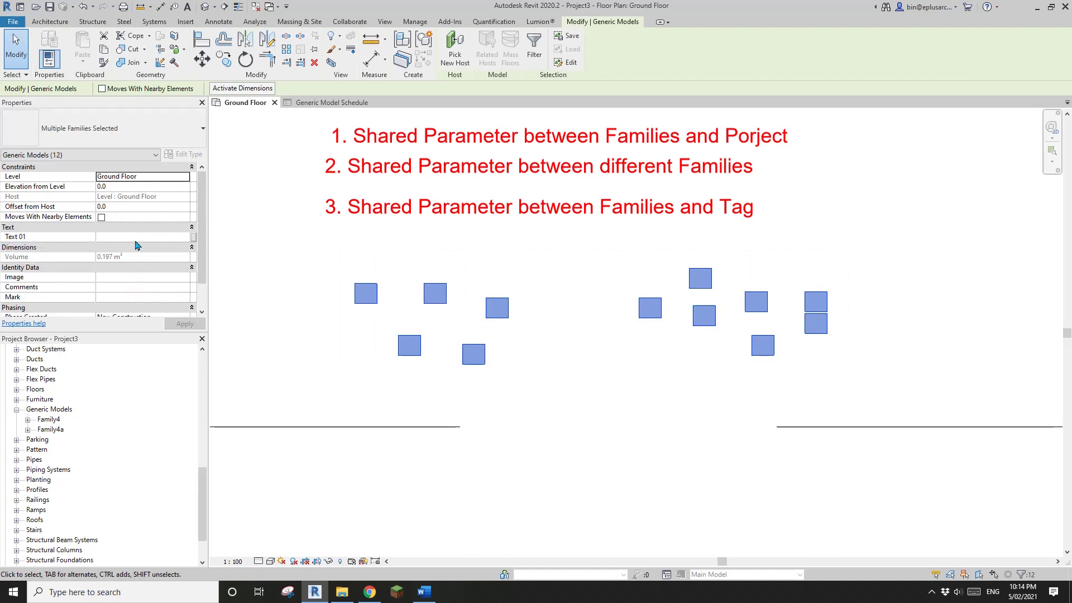
click(604, 329)
mouse_move(604, 330)
middle_down()
mouse_move(598, 316)
mouse_move(577, 324)
mouse_move(603, 327)
middle_up()
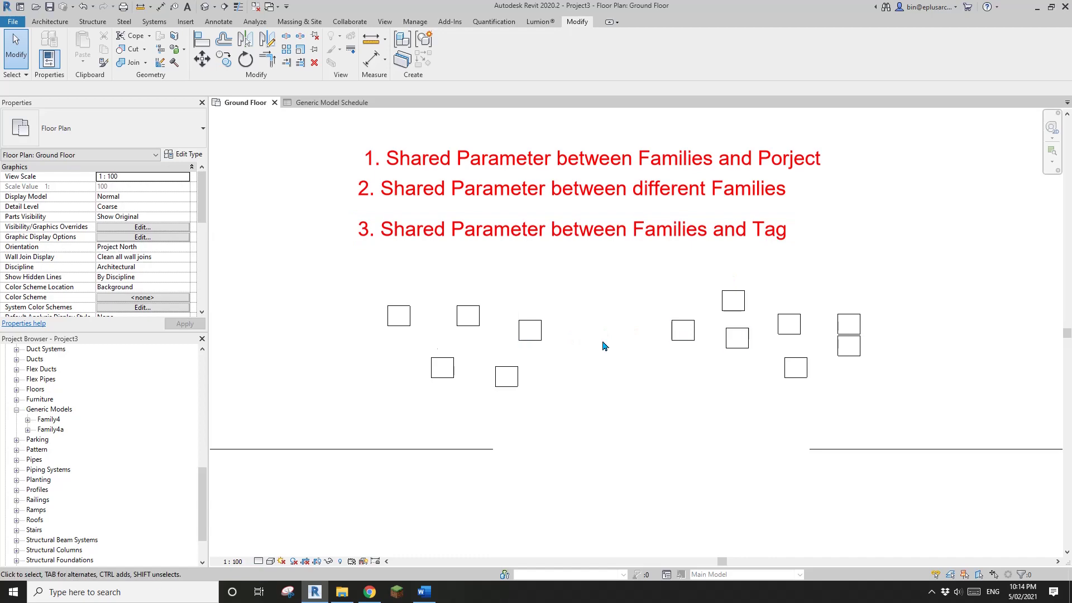
scroll(610, 295, up, 2)
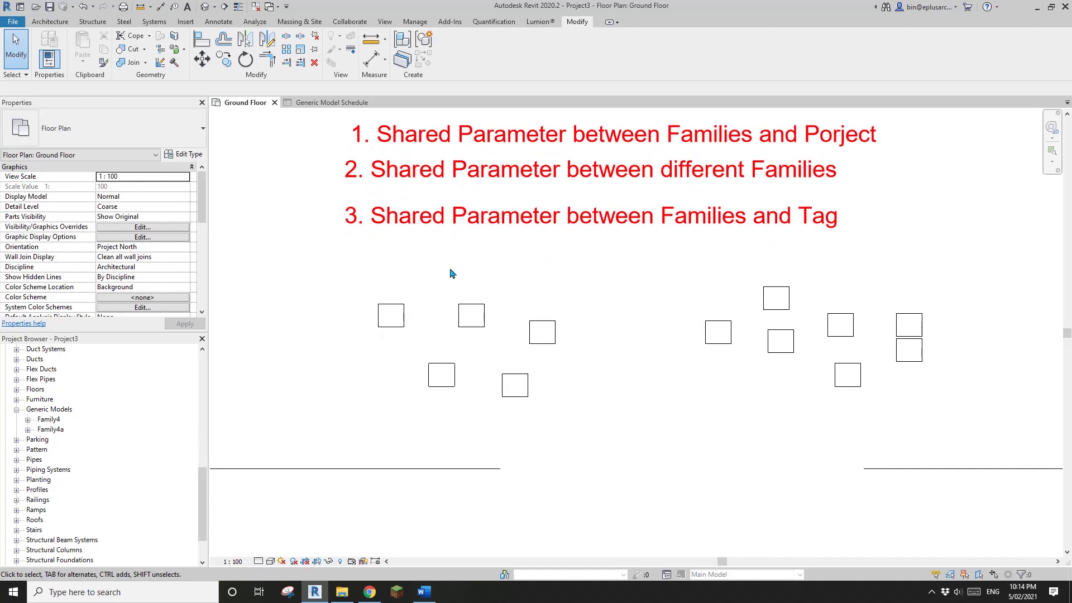
Step: Create a new family from the Metric Generic Tag.rft annotation template and delete its red note text
click(13, 21)
mouse_move(74, 71)
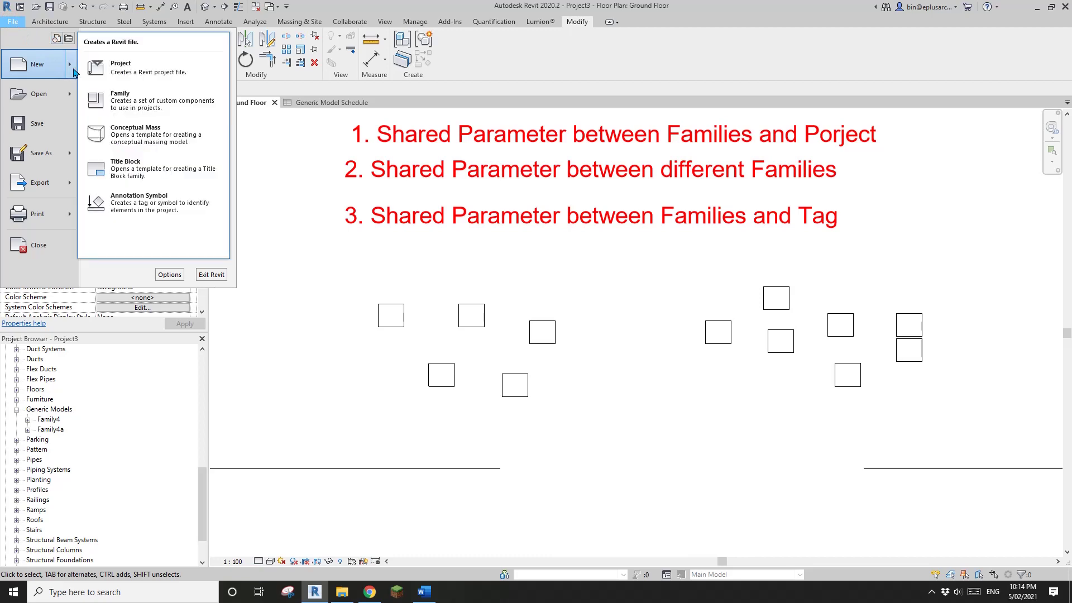
click(160, 105)
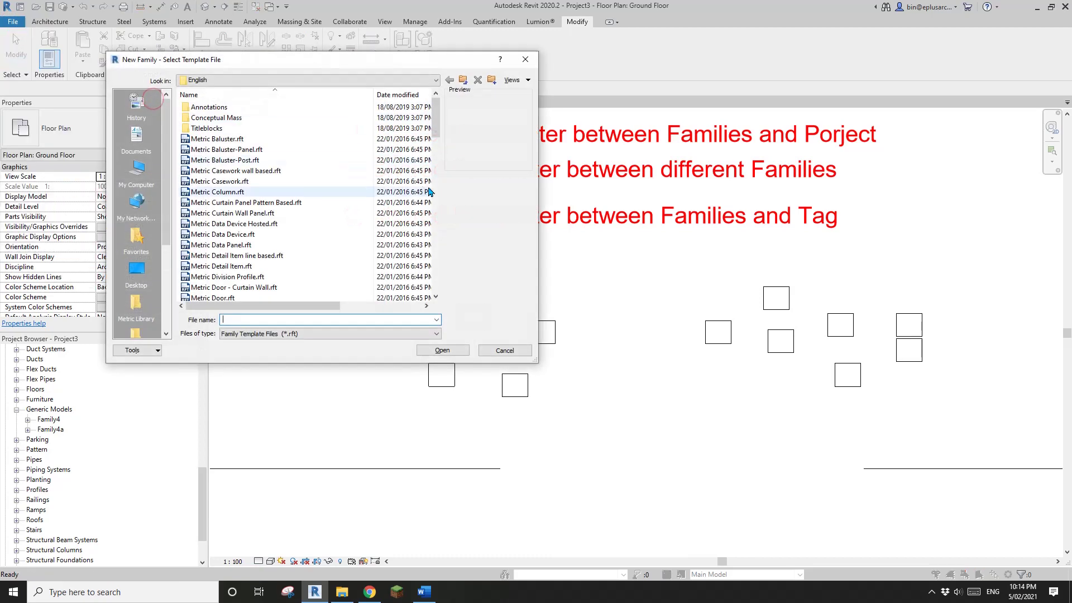
double_click(217, 115)
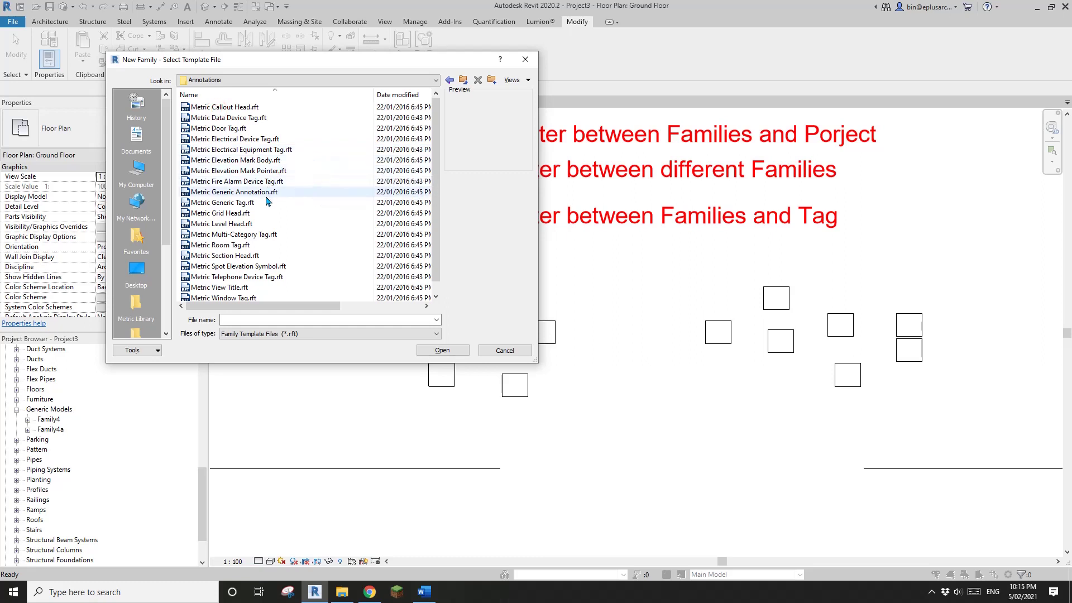
click(211, 203)
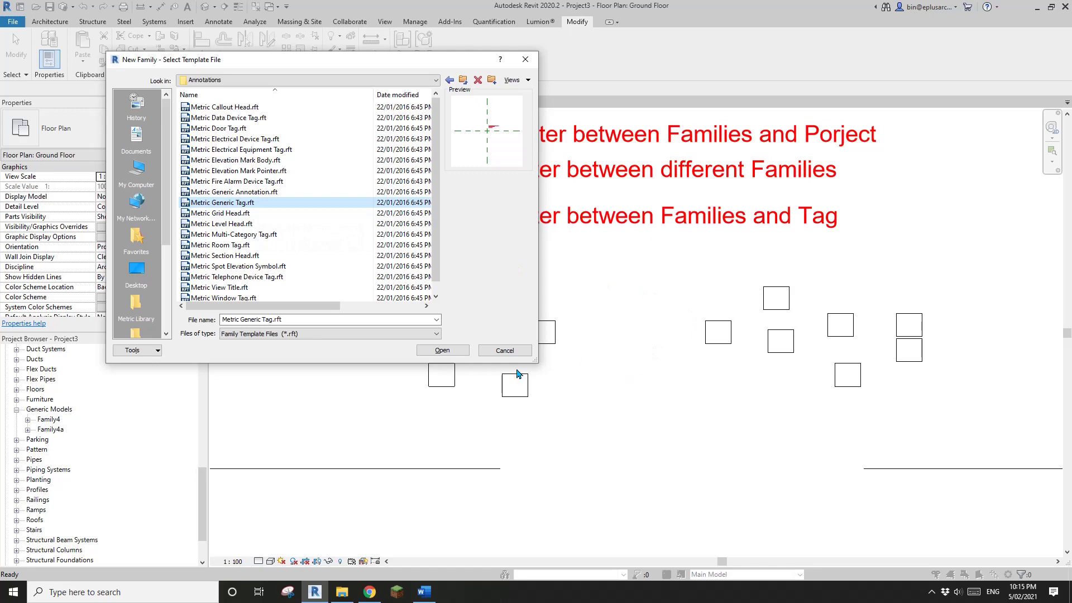
click(444, 350)
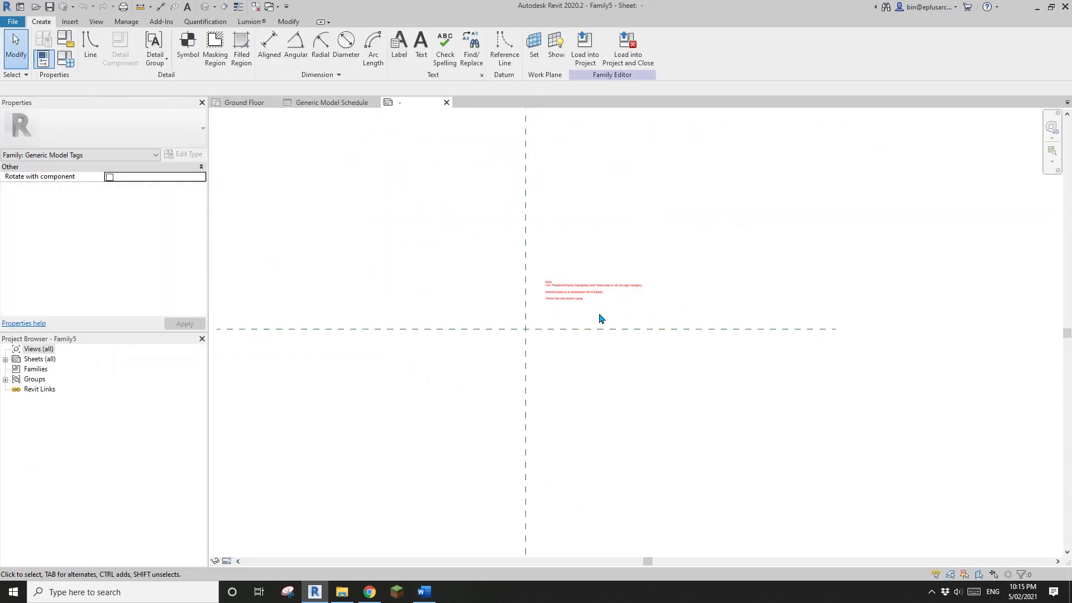
click(604, 279)
key(Delete)
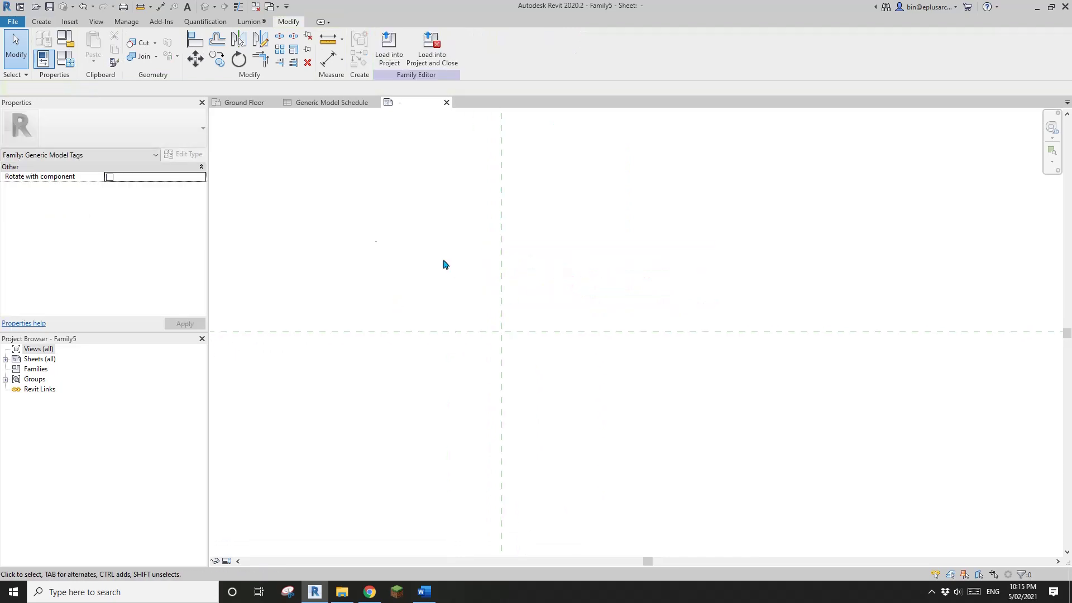
Step: Review the tag family's category list, keeping Generic Model Tags as the category
click(55, 66)
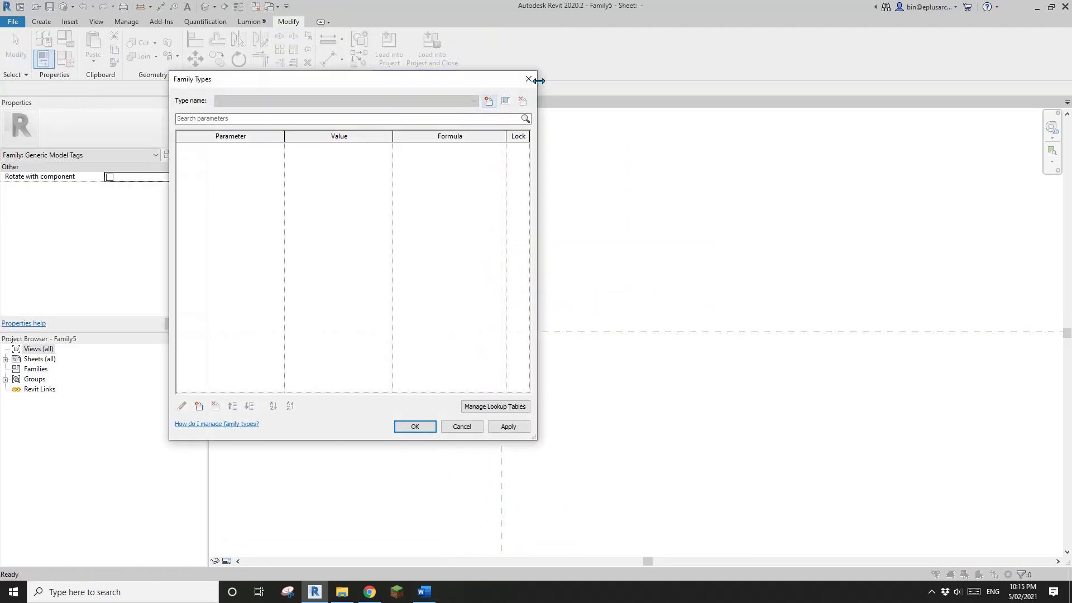
click(529, 79)
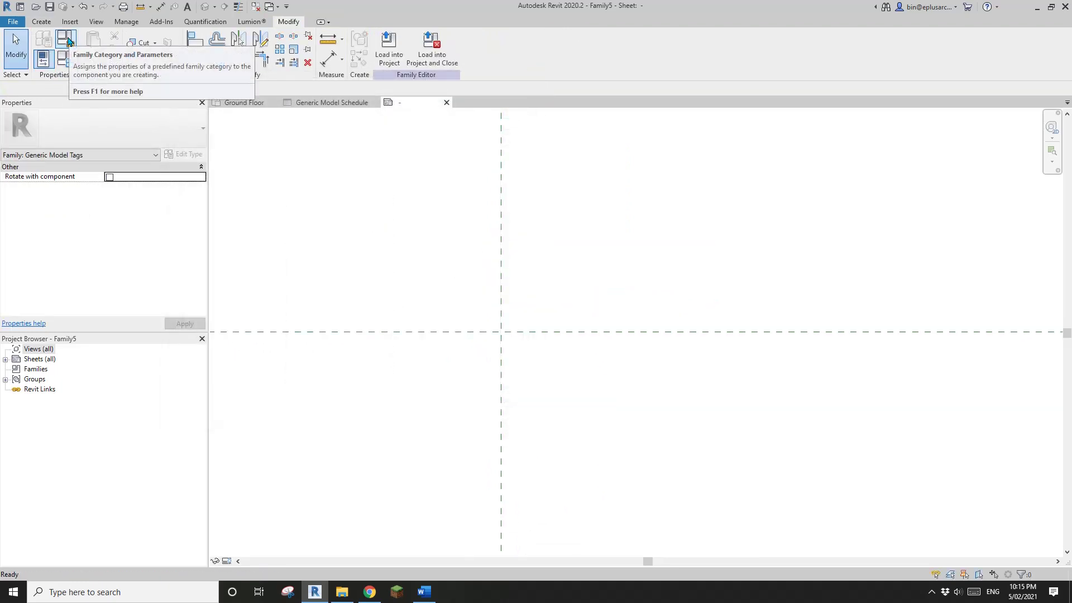
click(67, 42)
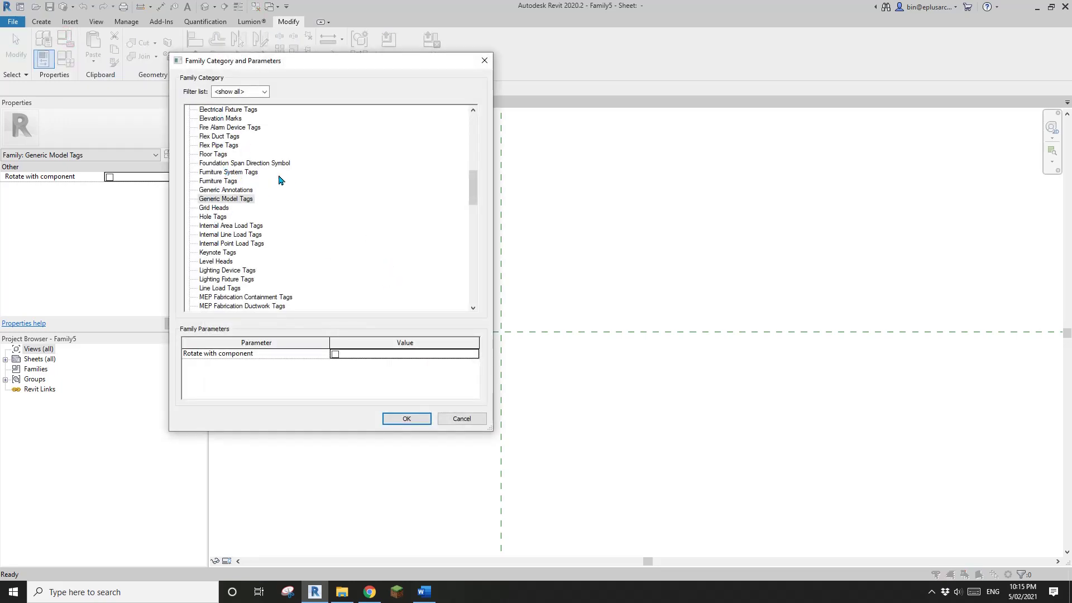
mouse_move(472, 189)
mouse_down()
mouse_move(467, 283)
mouse_move(478, 150)
mouse_move(459, 172)
mouse_move(475, 140)
mouse_move(473, 180)
mouse_up()
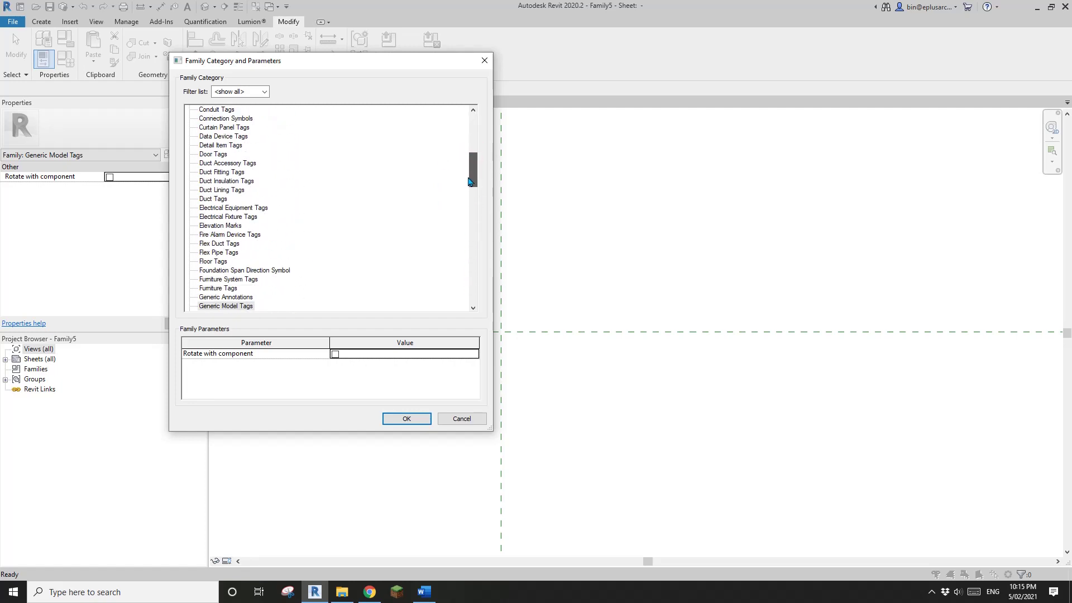
click(412, 419)
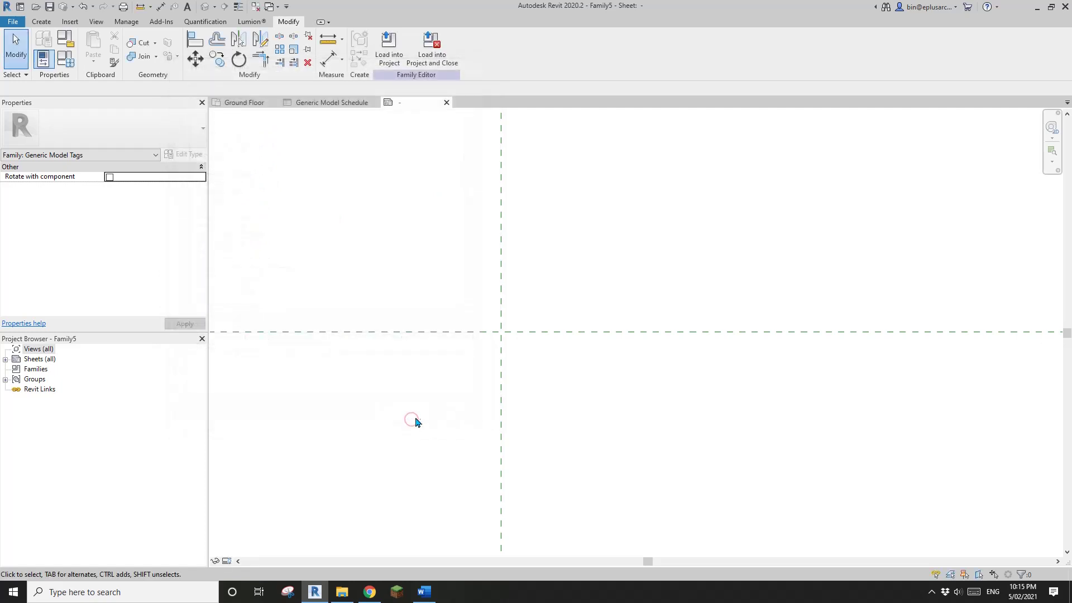
Step: Start a label and set the text size of its 3mm type to 2 mm
click(43, 23)
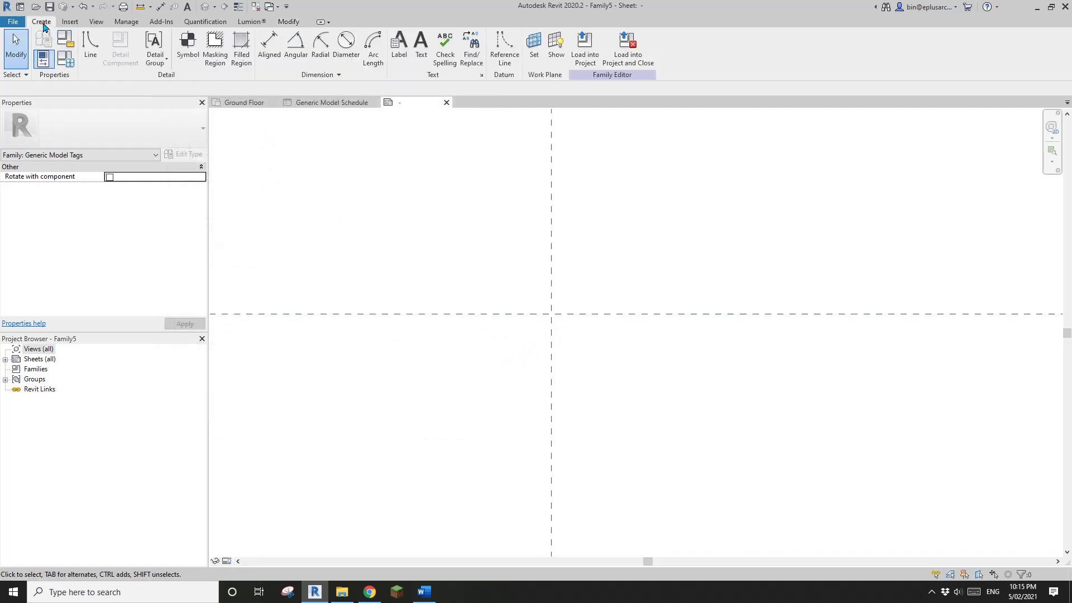
click(400, 56)
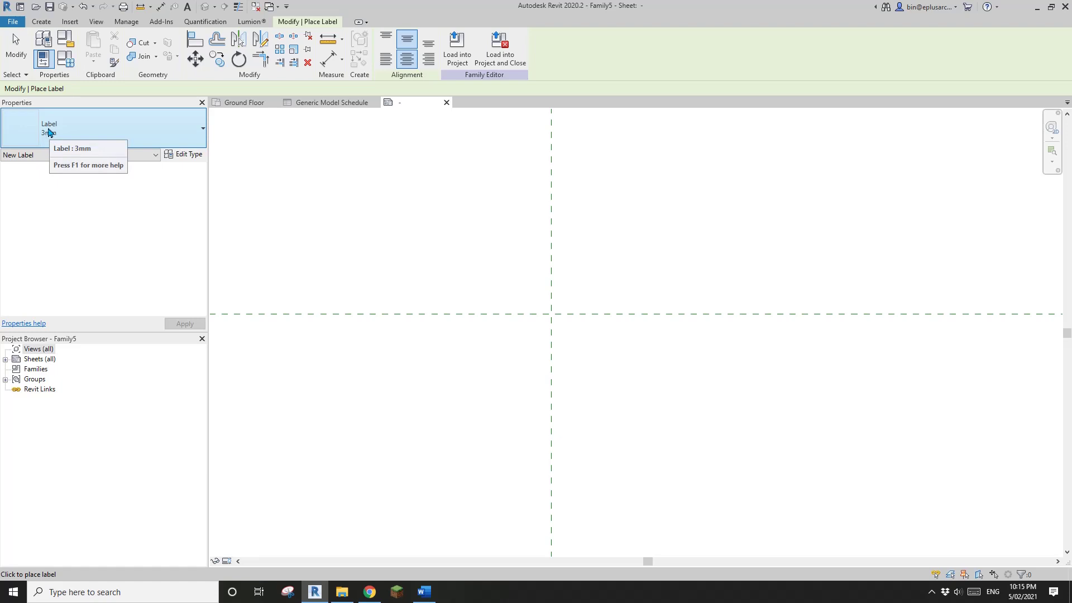
click(189, 154)
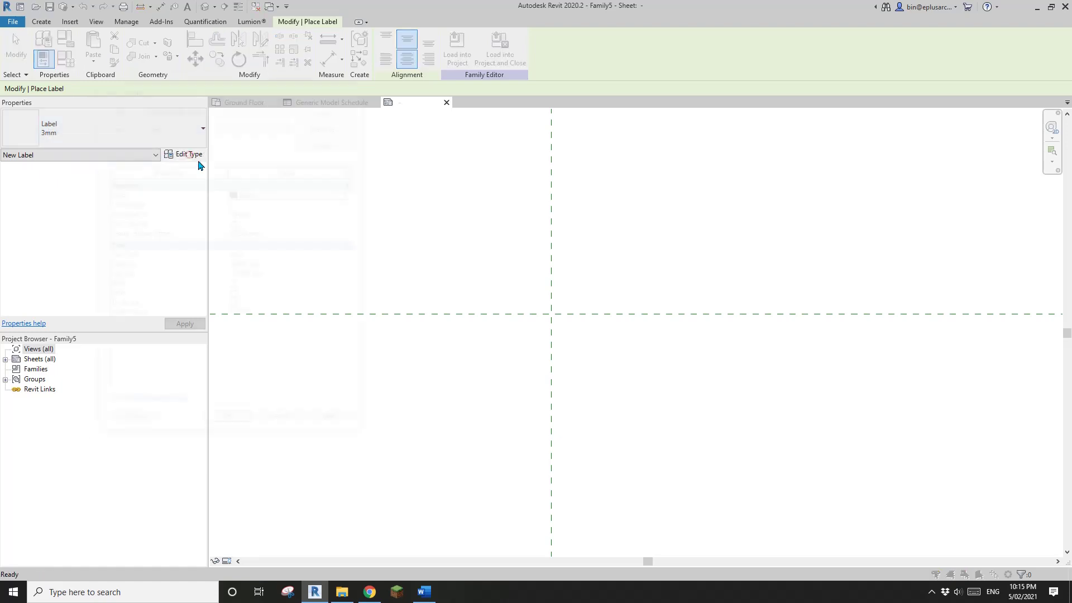
drag(302, 95, 407, 103)
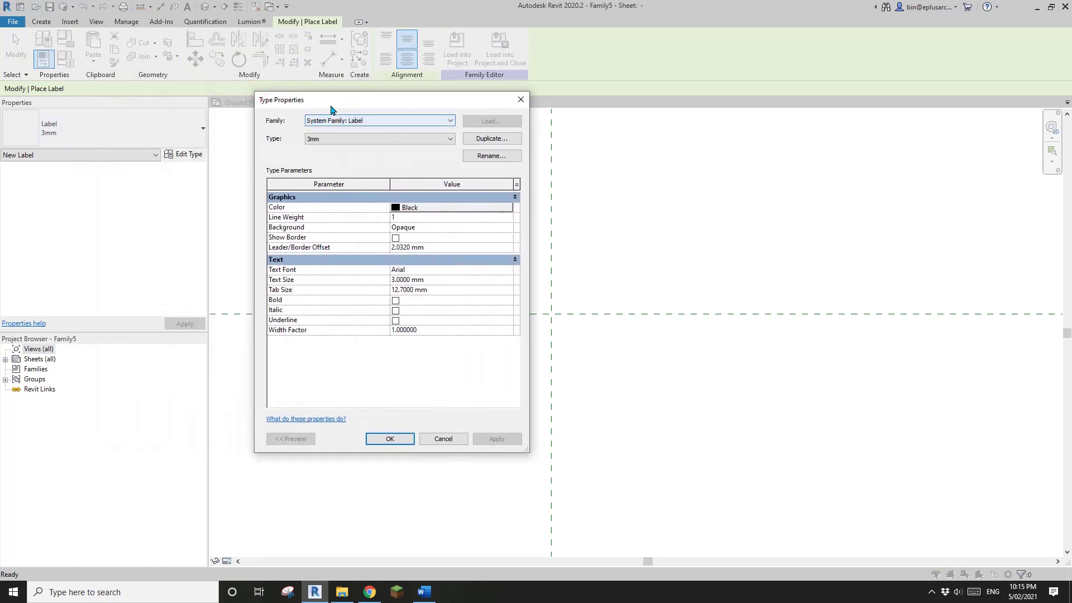
drag(336, 99, 343, 103)
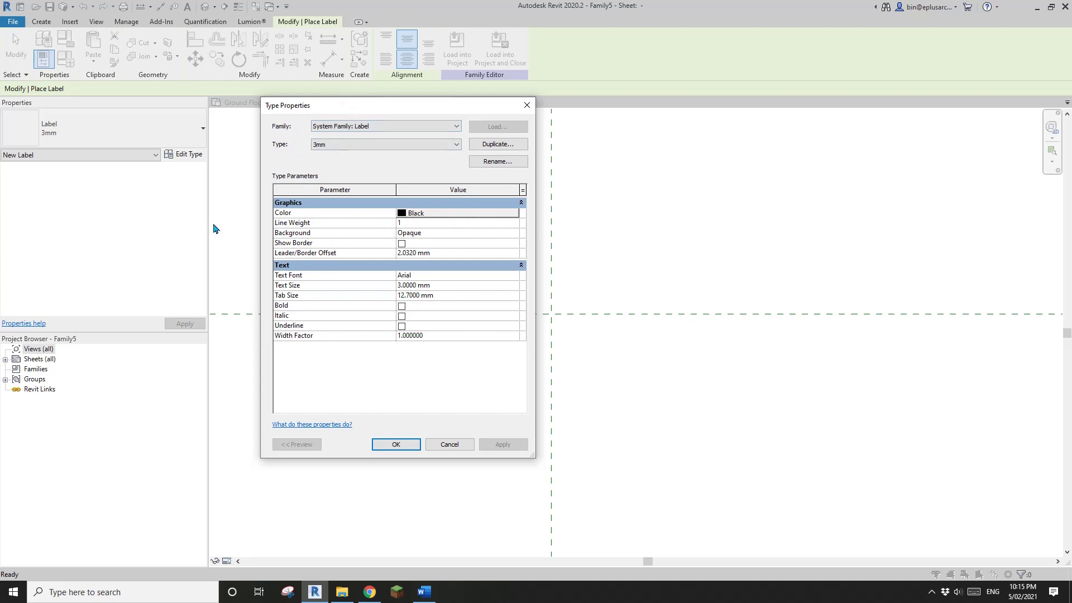
click(425, 286)
text(2)
click(396, 444)
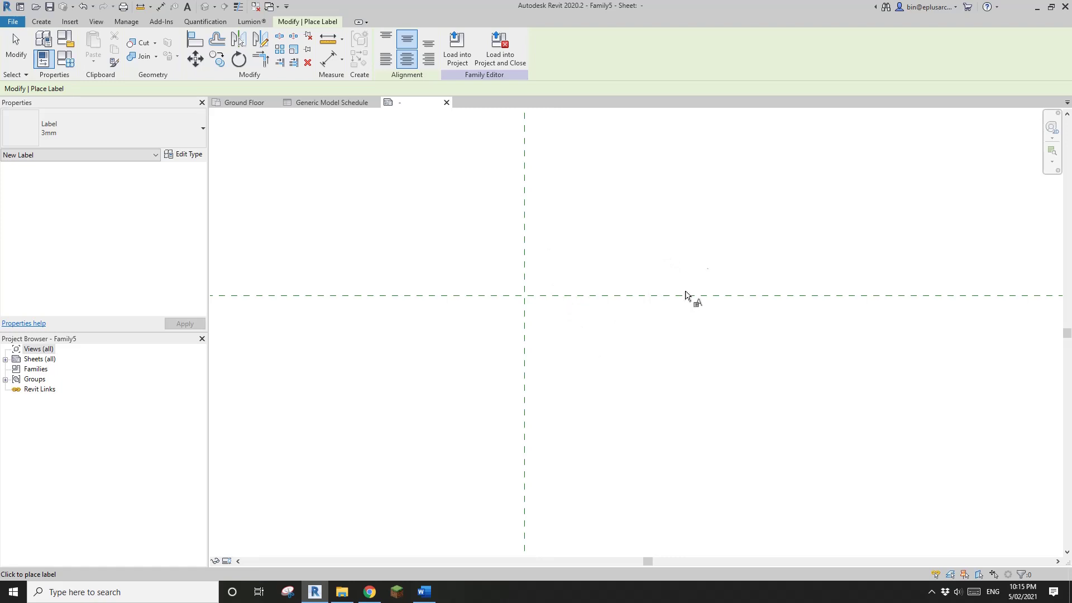
Step: Place the label at the intersection of the reference planes and look through its available category parameters
click(525, 300)
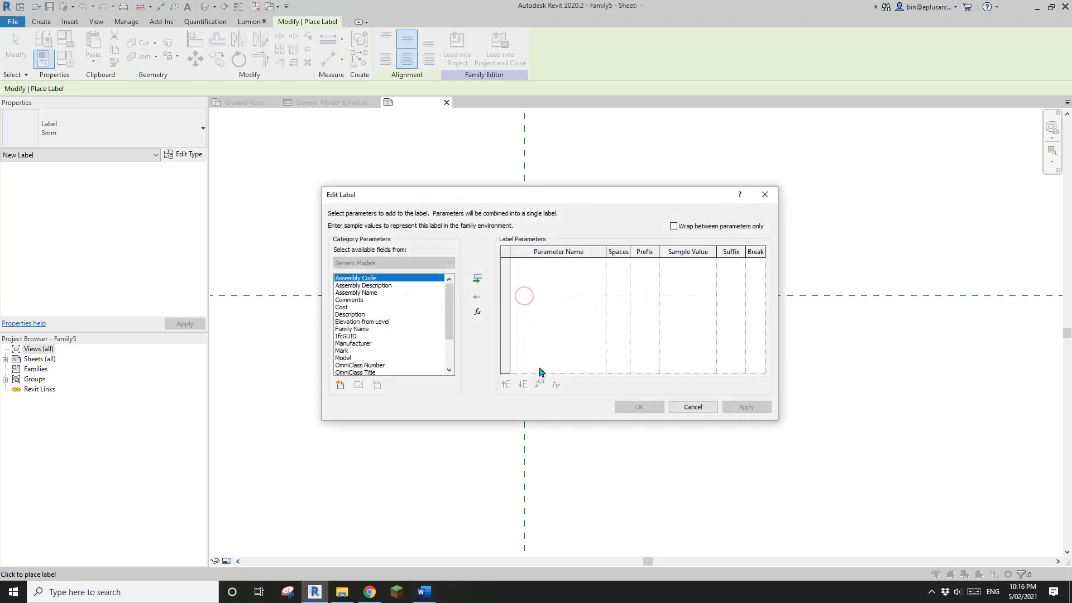
drag(449, 313, 449, 341)
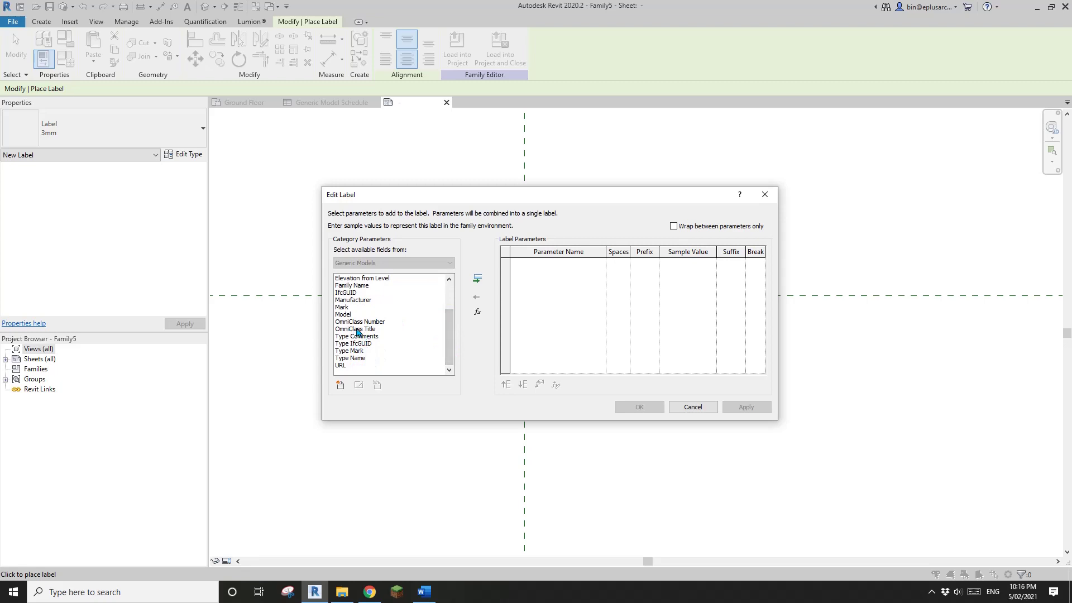
mouse_move(450, 335)
mouse_down()
mouse_move(450, 307)
mouse_move(450, 343)
mouse_up()
scroll(429, 355, up, 3)
scroll(383, 358, down, 3)
Step: Add the shared parameter Text 01 from New Group 01 to the label's available category parameters
click(340, 386)
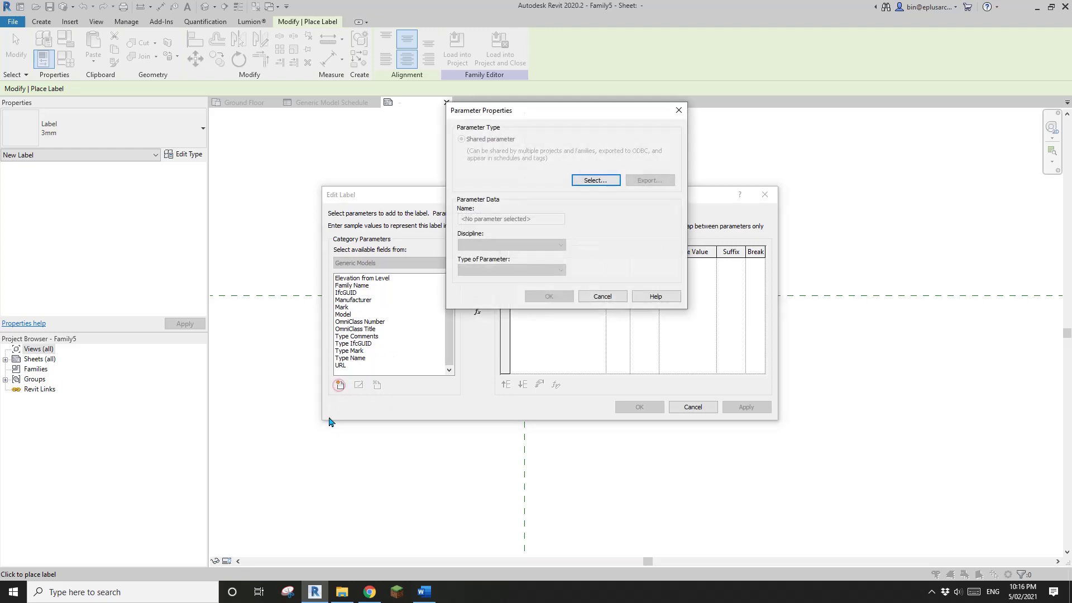
drag(547, 116, 575, 106)
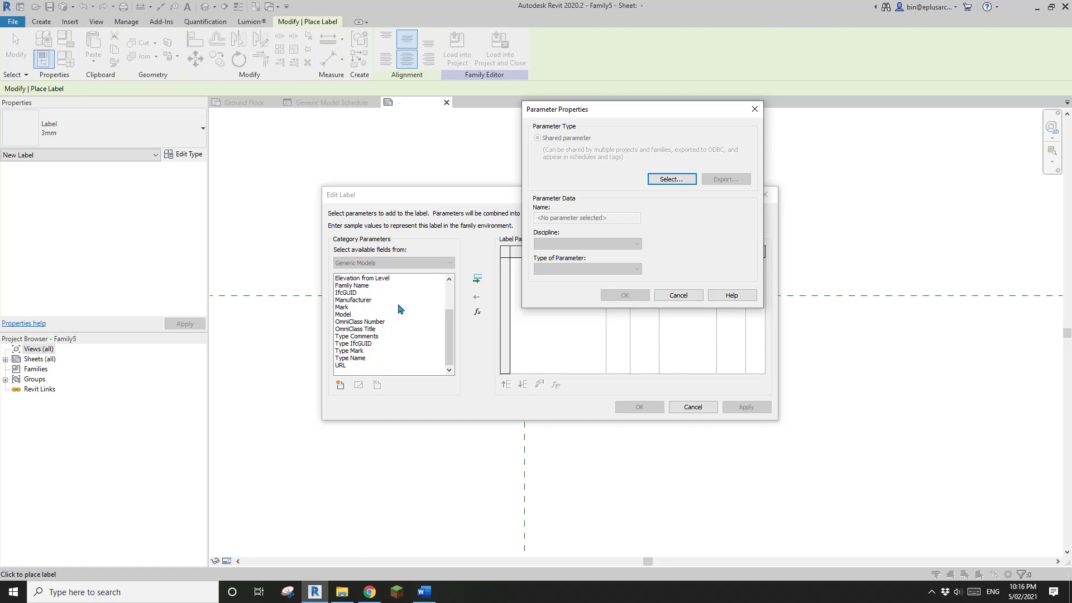
drag(607, 111, 620, 114)
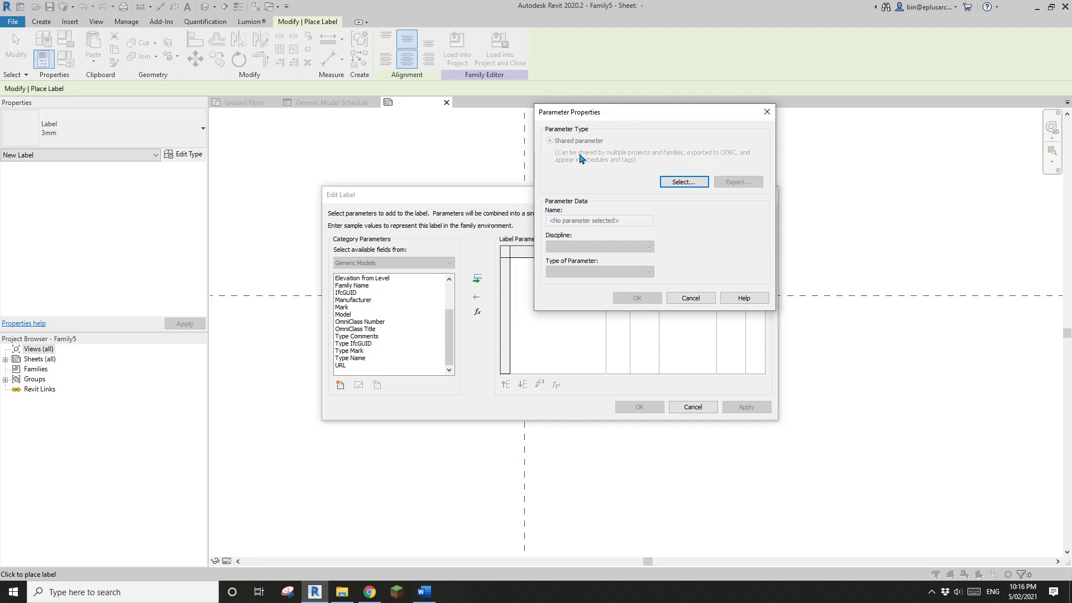
click(682, 182)
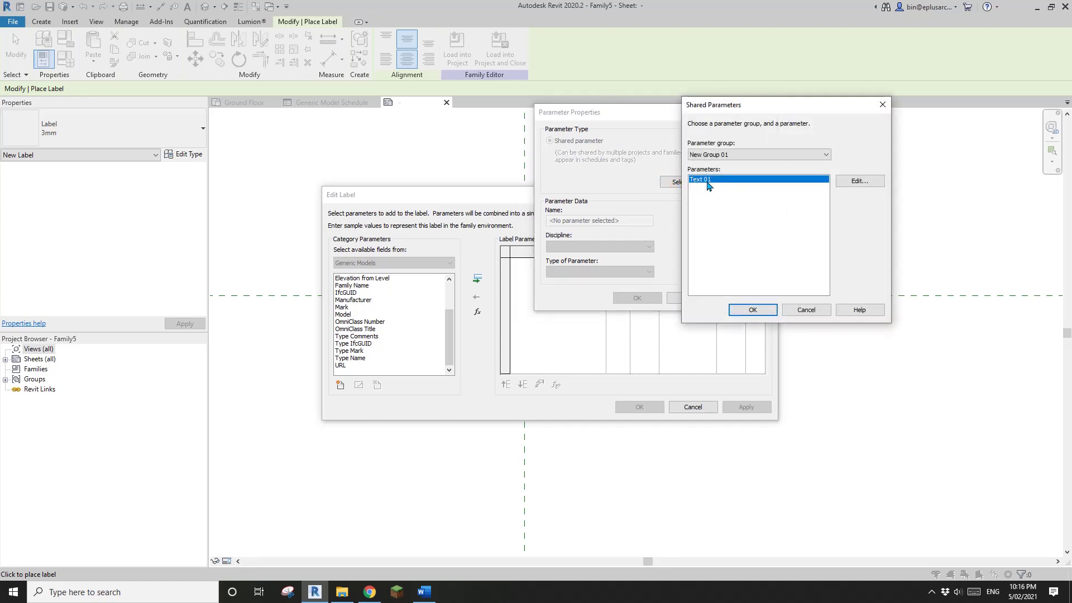
click(752, 310)
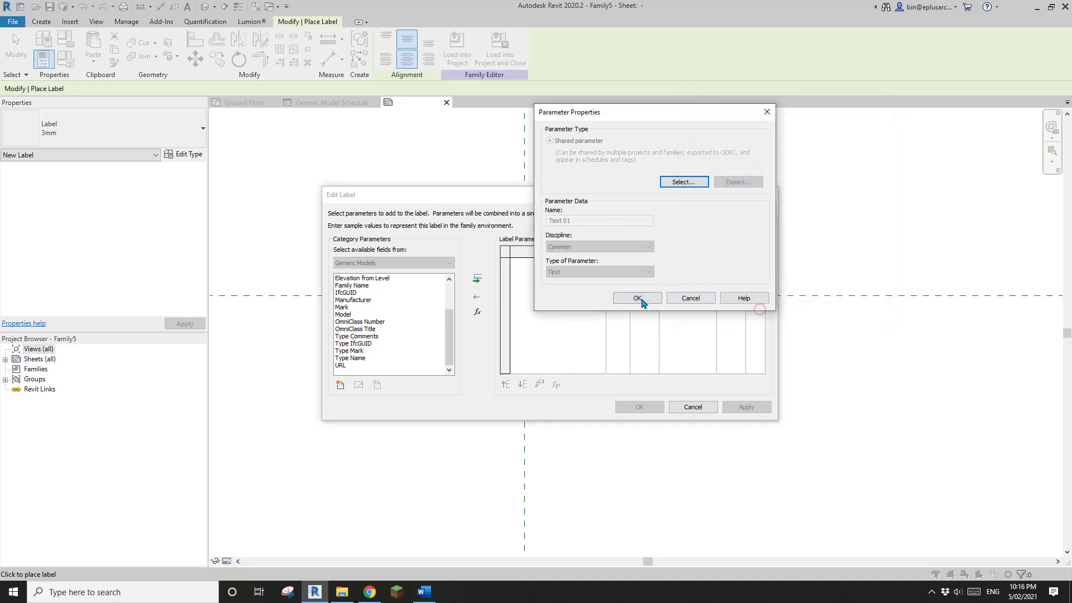
click(638, 299)
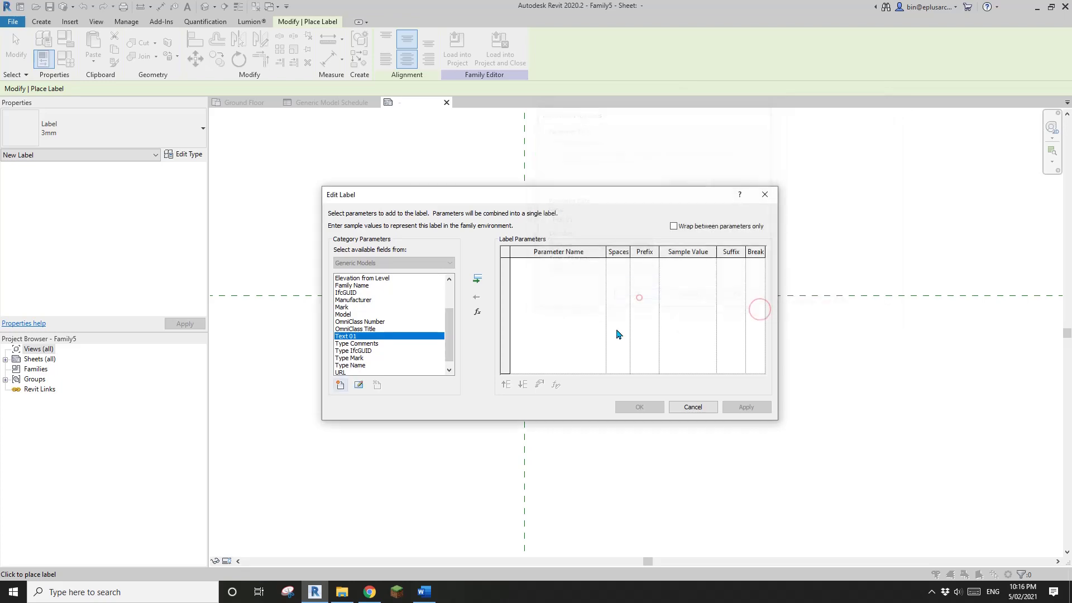
Step: Include Text 01 in the label's parameters, accept the label and end label placement
click(477, 281)
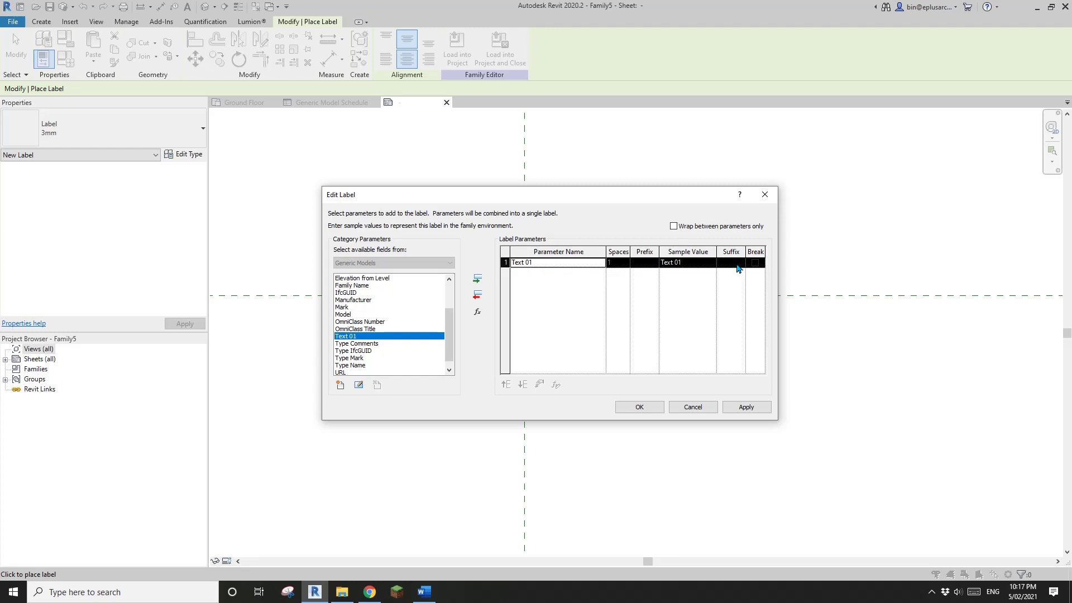
click(638, 407)
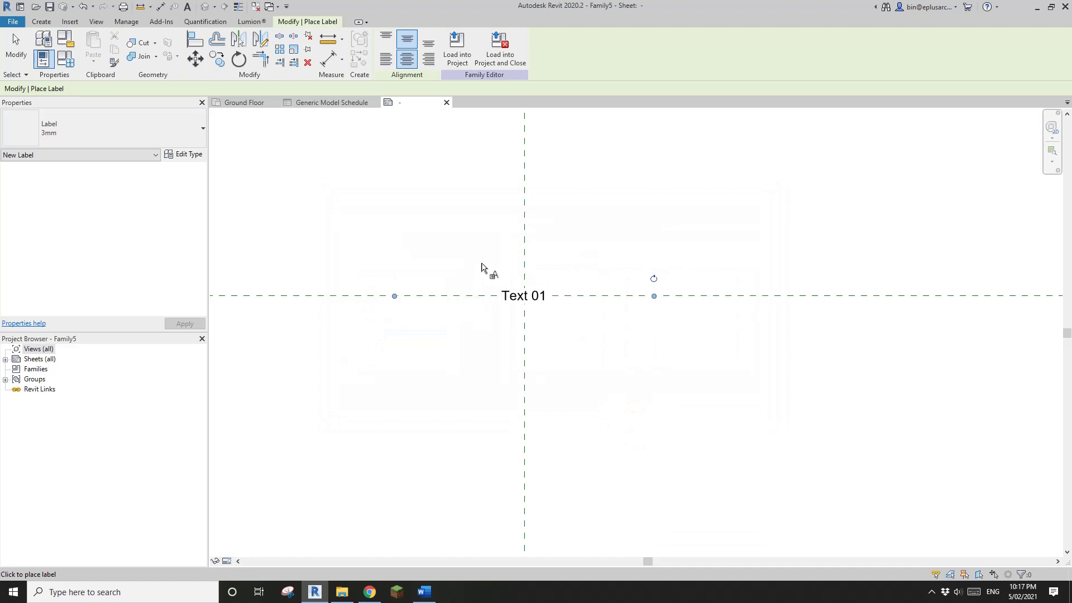
key(Escape)
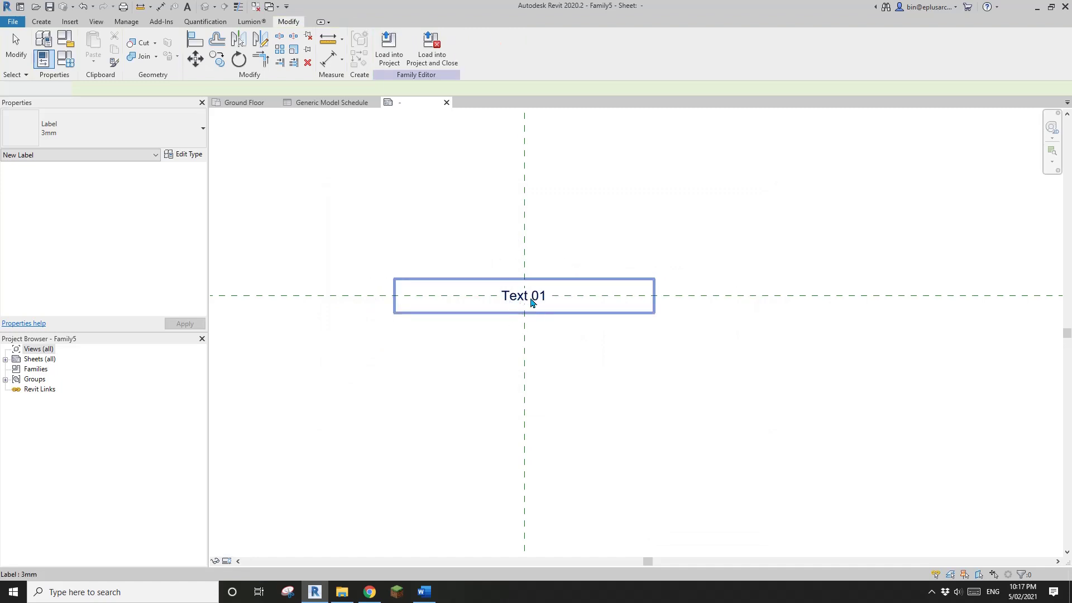
key(Escape)
Step: Load the tag family into the project and close it without saving, ending the automatically started tag command
click(429, 50)
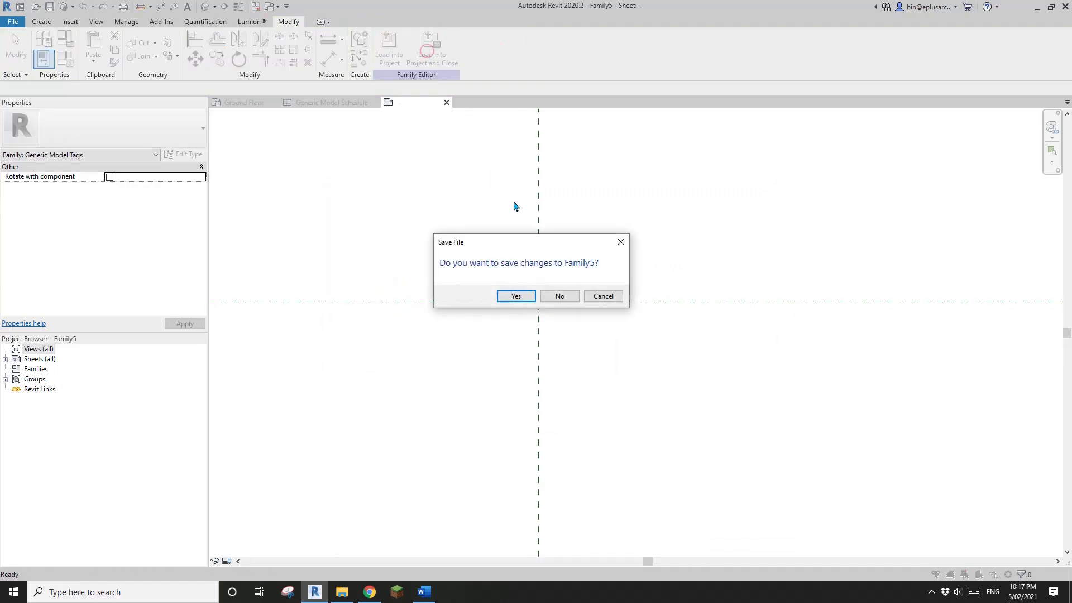
click(559, 295)
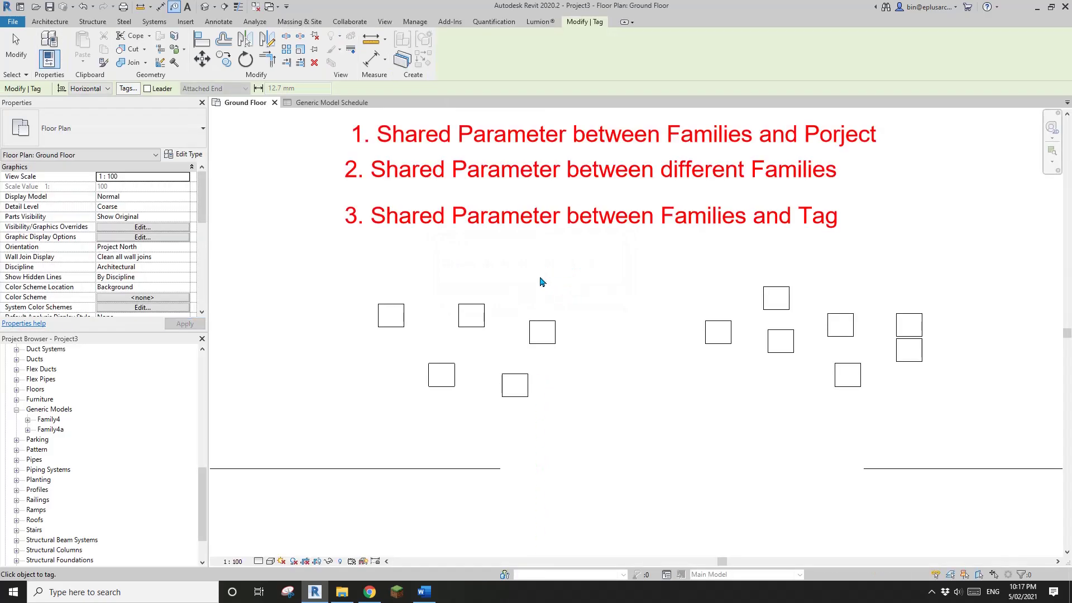
scroll(541, 283, down, 1)
key(Escape)
key(Escape)
scroll(481, 211, down, 1)
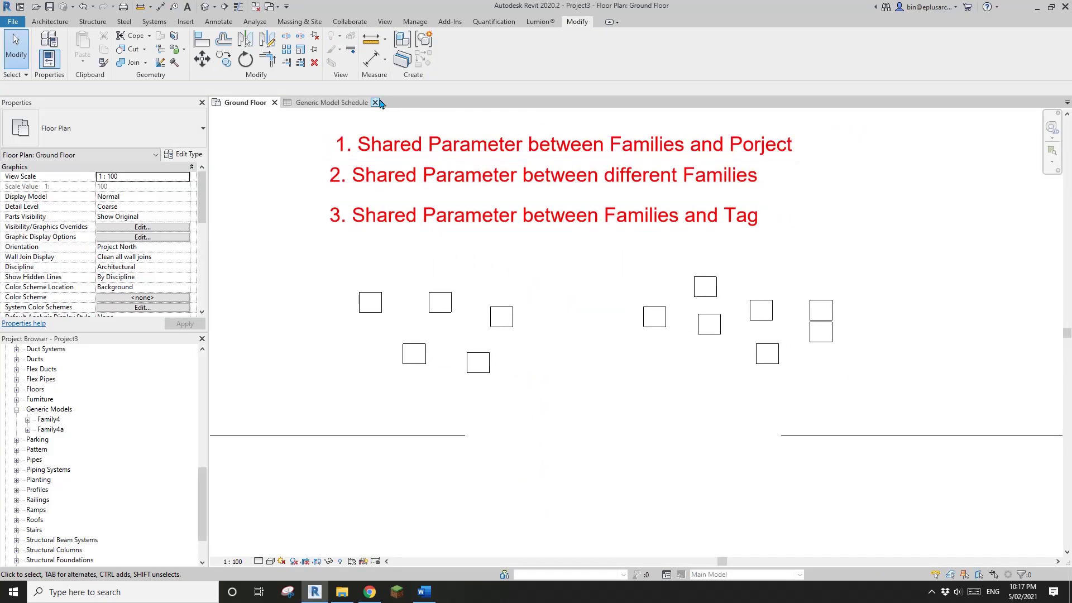
Step: Start tagging by category with Family5 as the loaded tag for the Generic Models category
click(219, 23)
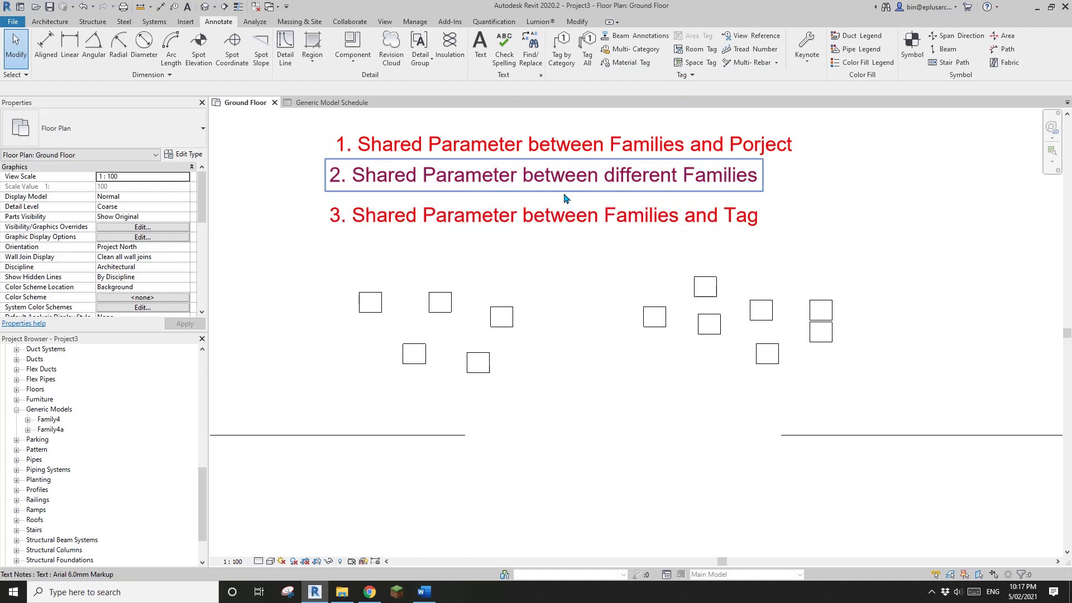
key(g)
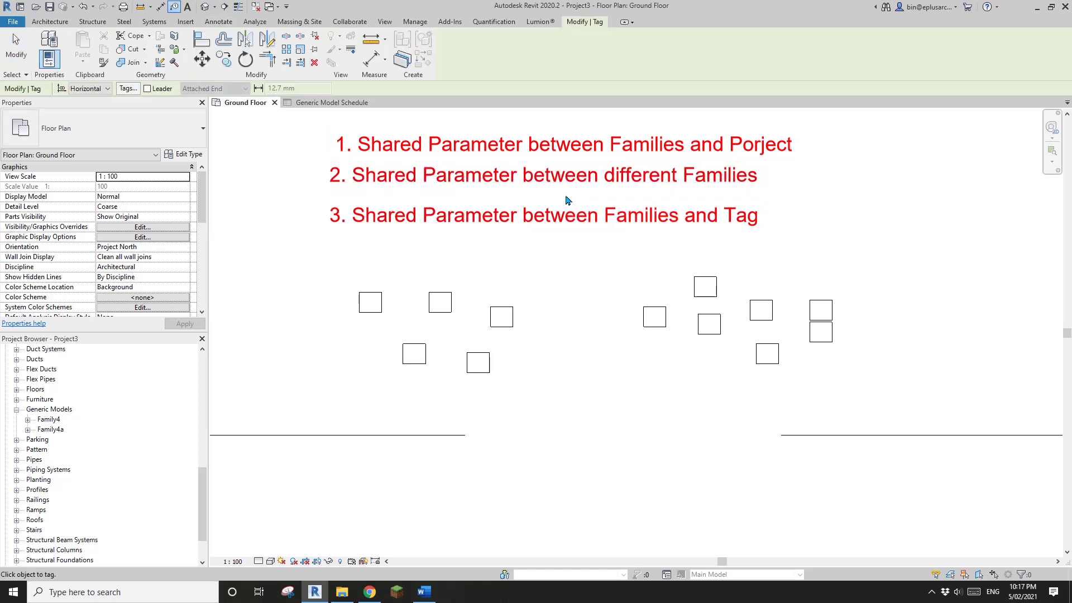
click(128, 90)
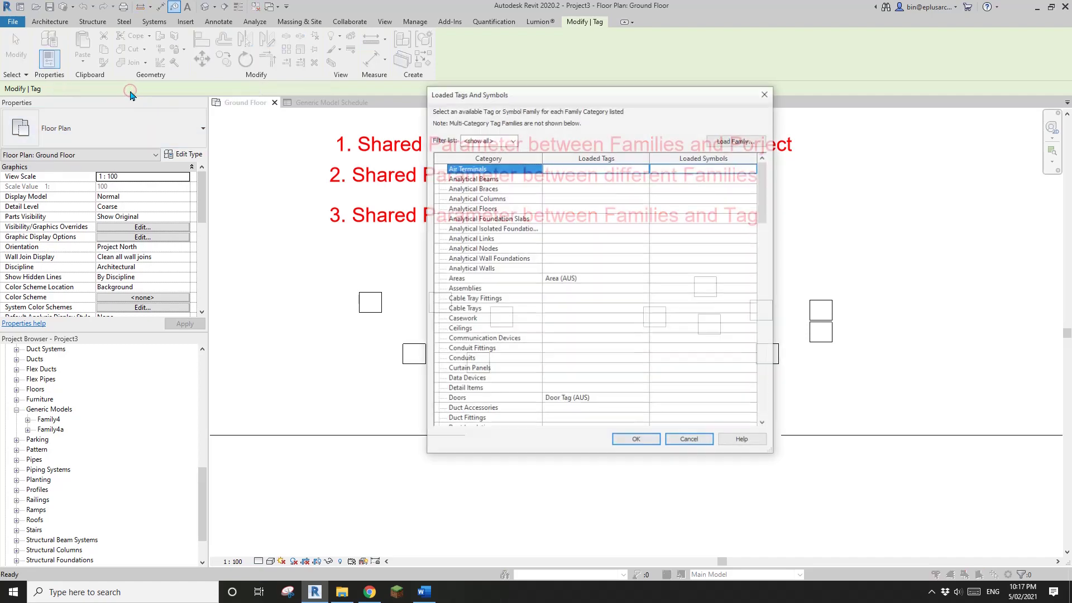
drag(763, 203, 764, 364)
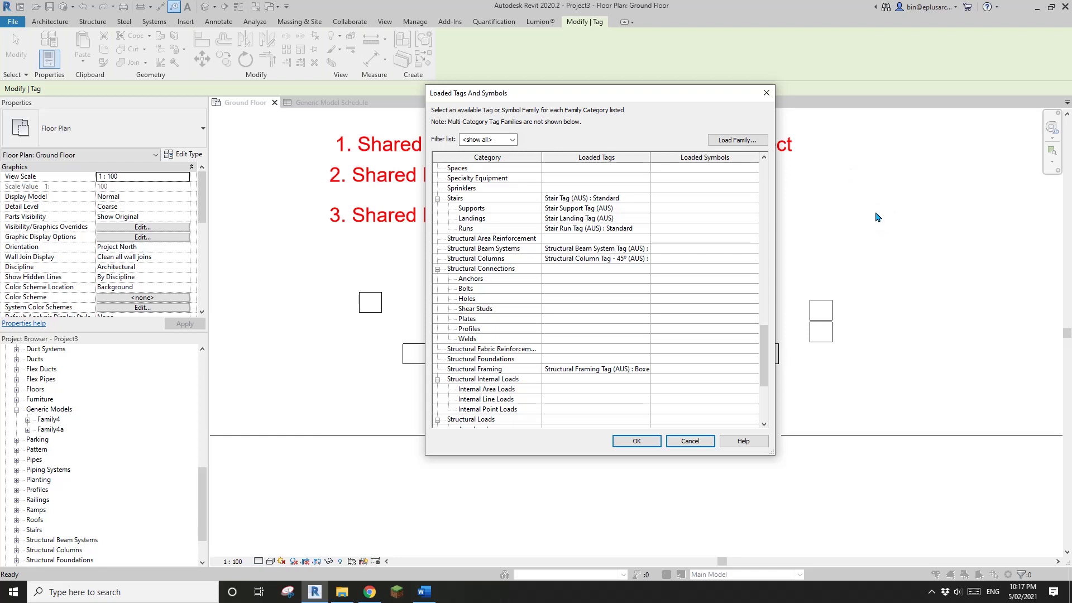
drag(769, 348, 779, 238)
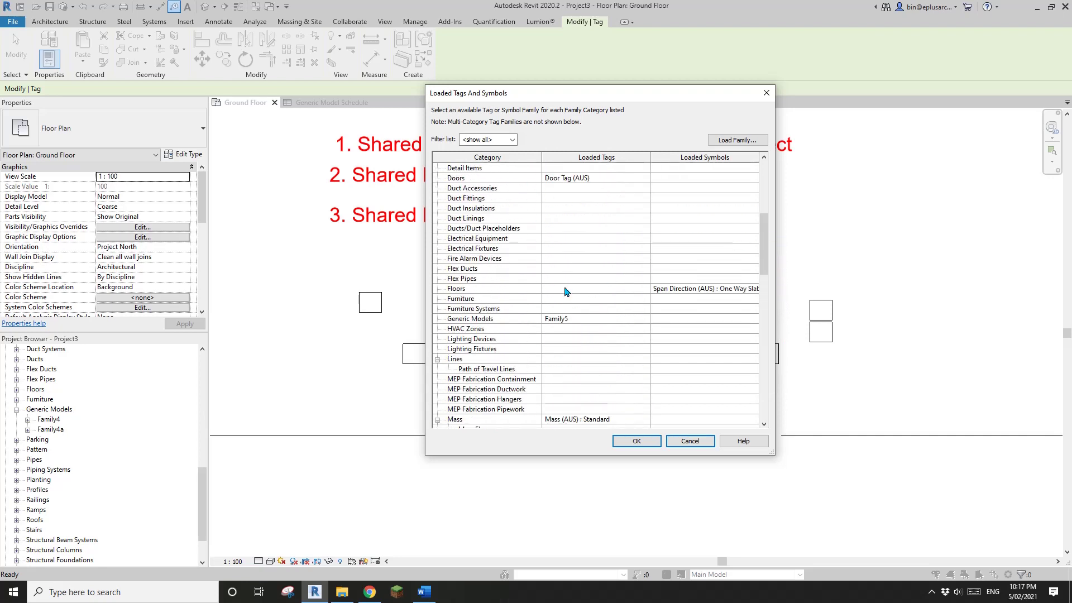
click(486, 321)
click(575, 319)
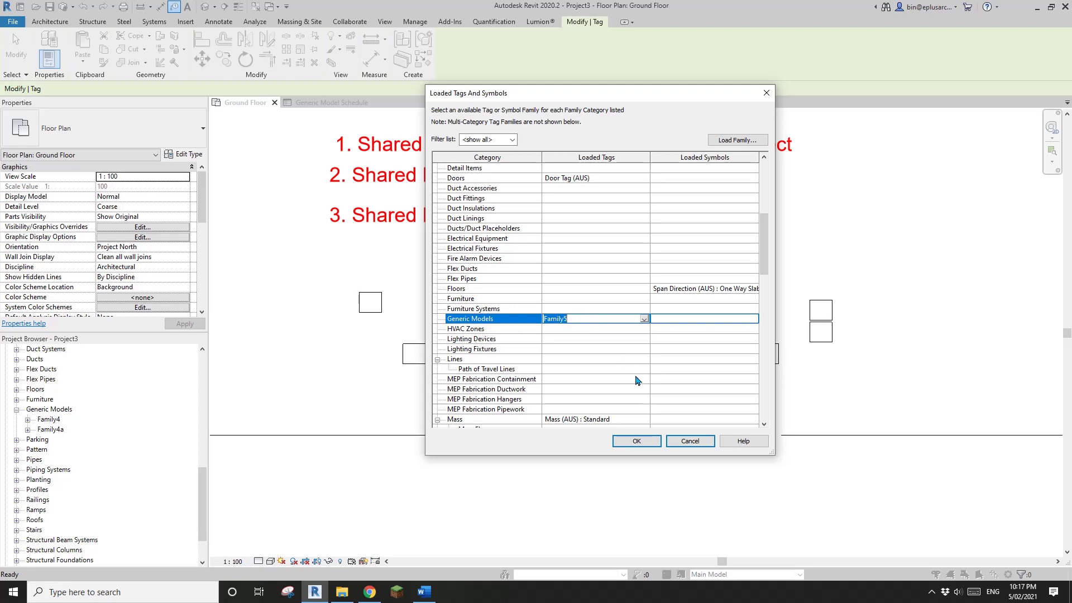
click(637, 441)
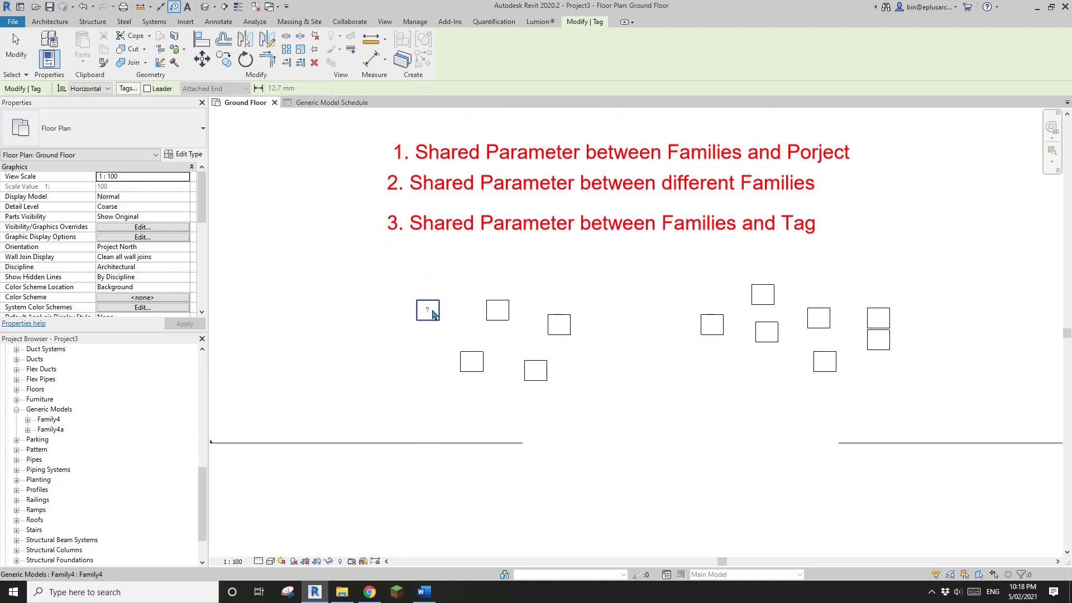
Step: Tag the first Family4 box in the left group and the leftmost Family4a box in the right group, without leaders
scroll(400, 307, up, 3)
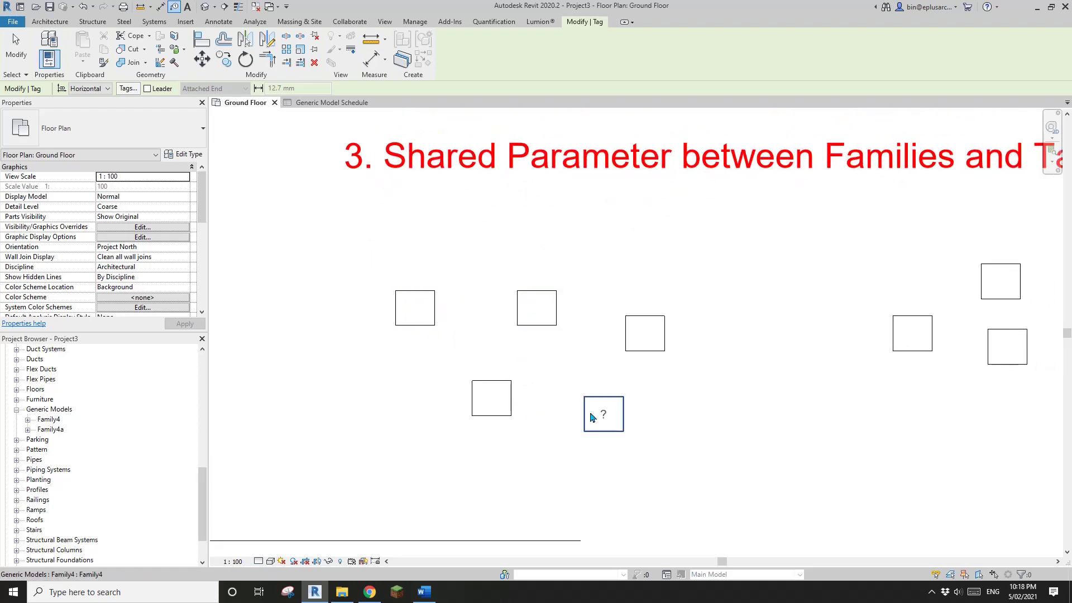
scroll(646, 346, down, 1)
middle_drag(646, 346, 494, 356)
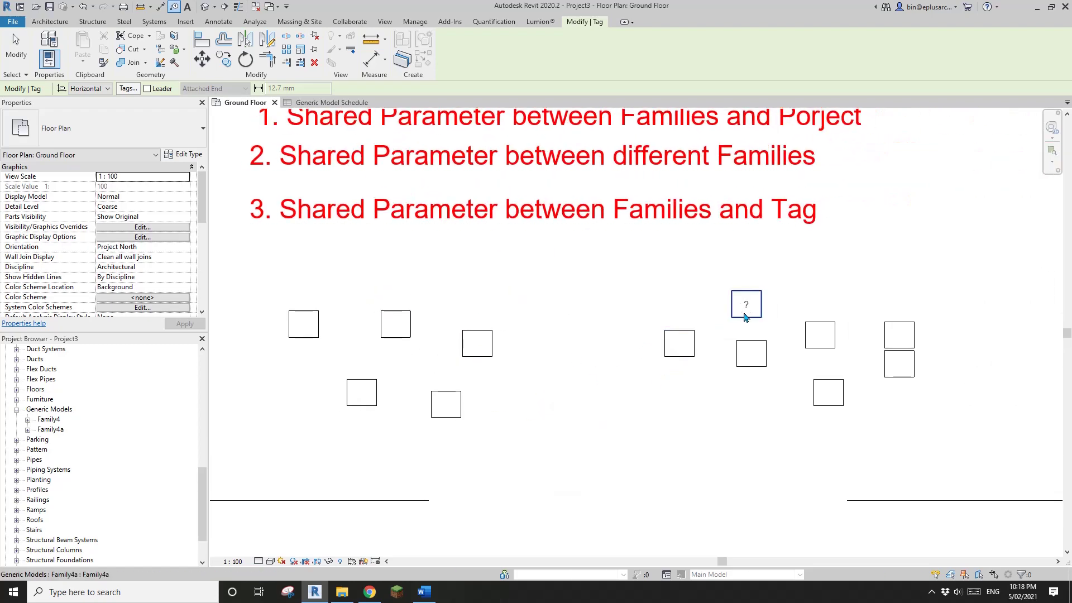
scroll(469, 357, up, 2)
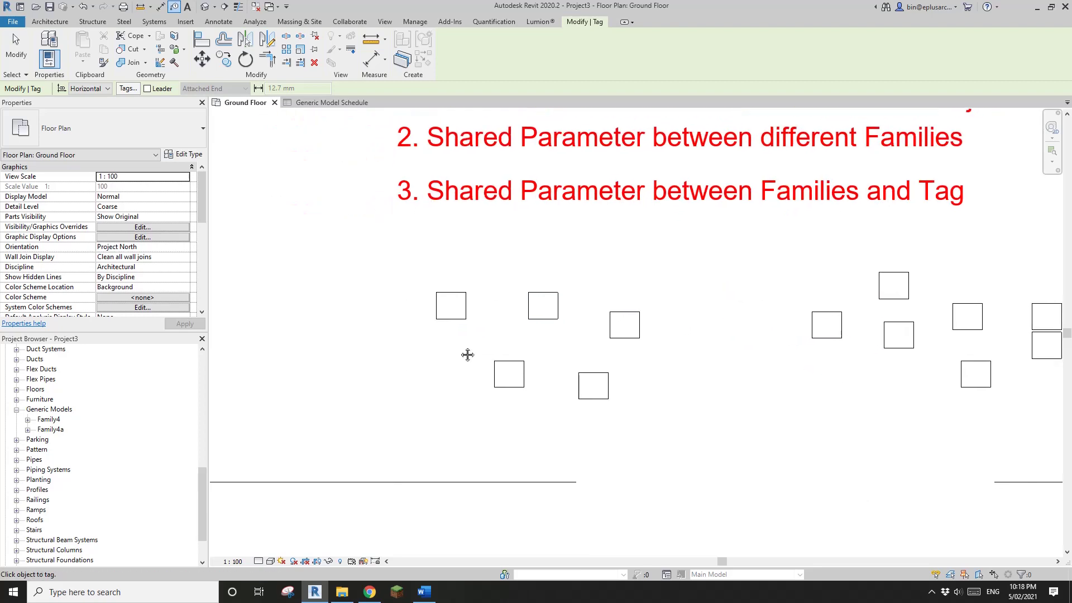
middle_drag(651, 270, 629, 280)
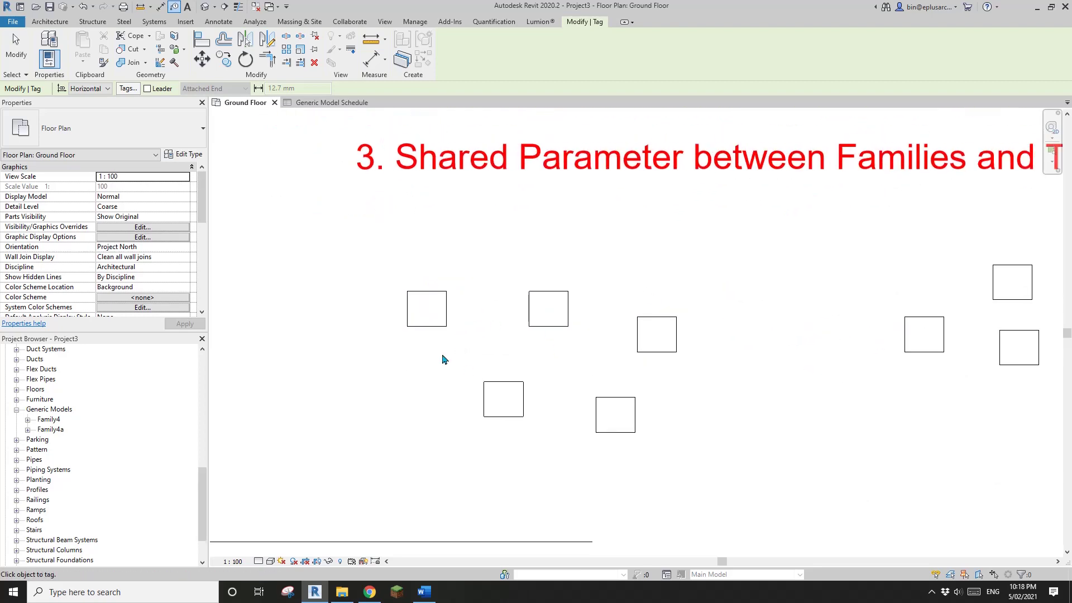
click(426, 309)
click(922, 335)
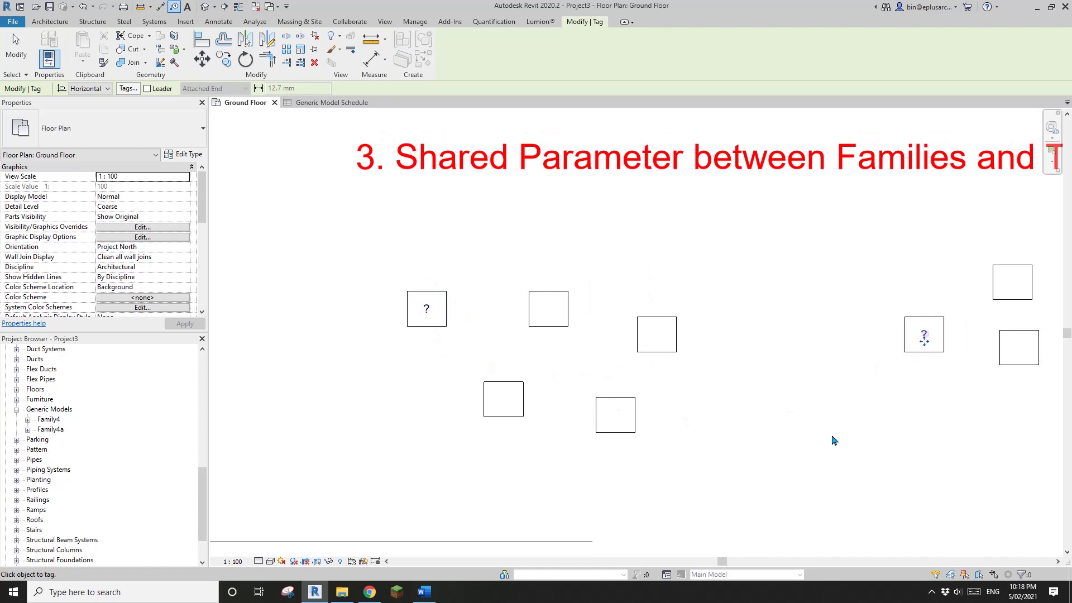
middle_drag(569, 348, 549, 347)
key(Escape)
Step: Set the tagged Family4 box's tag value to AAA and check the box's Text 01 property
middle_drag(417, 329, 370, 331)
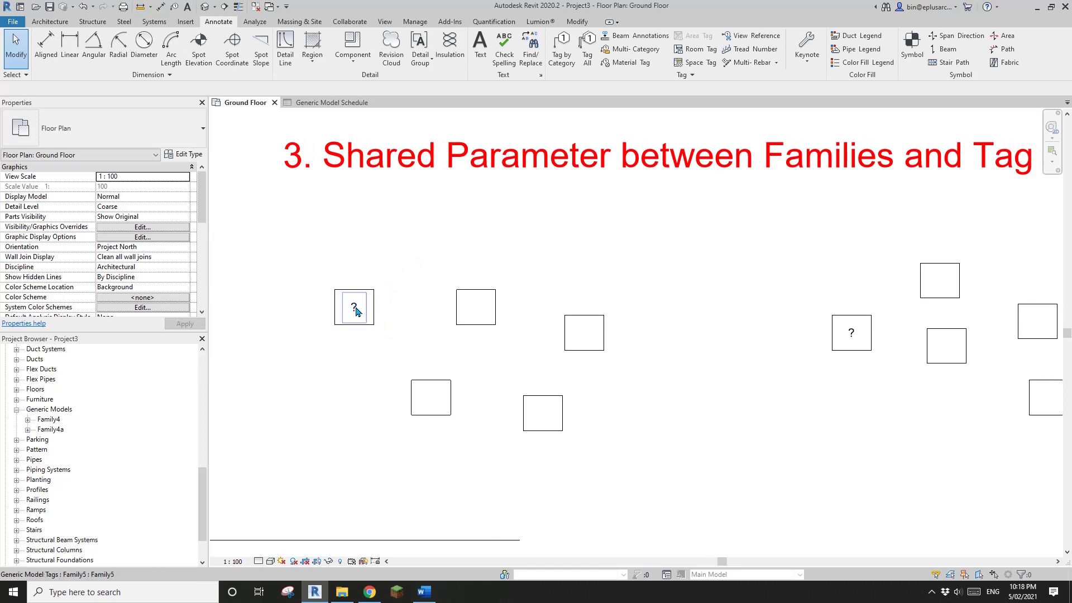
click(354, 309)
click(355, 308)
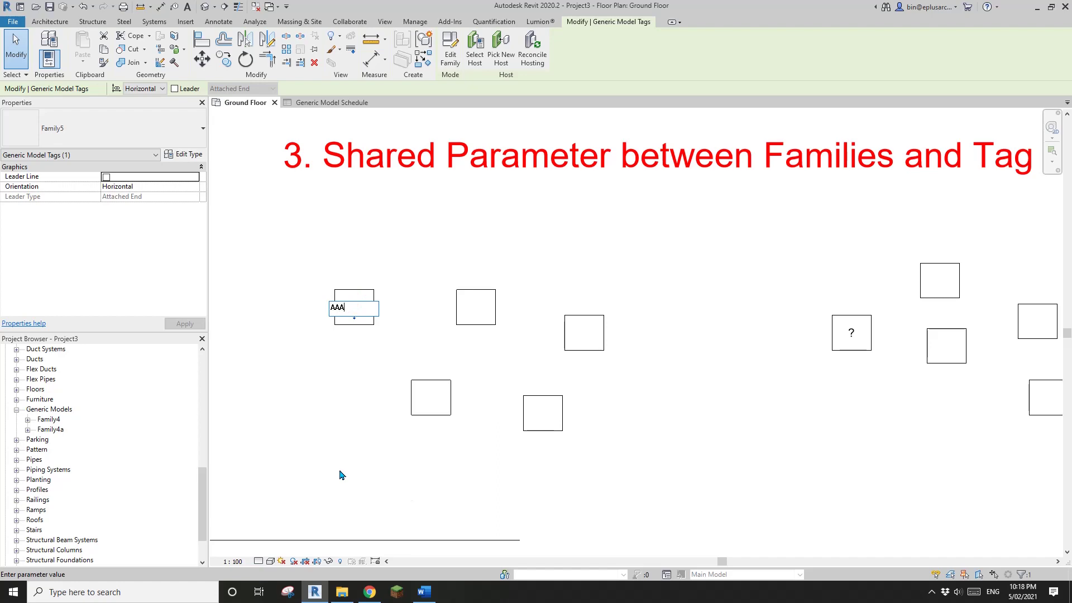
key(Return)
click(397, 248)
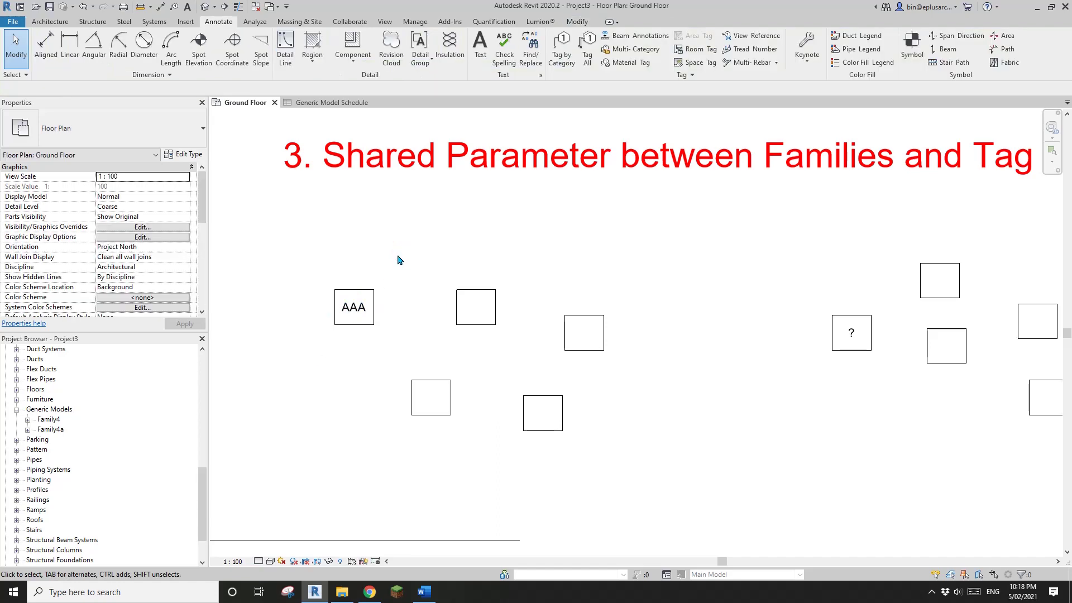
click(374, 294)
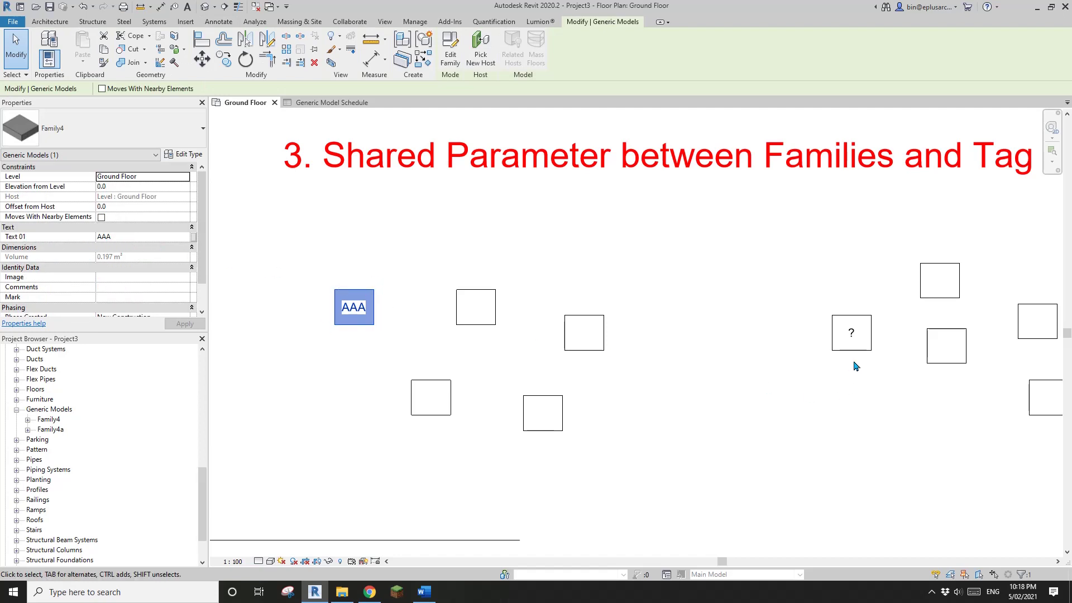
Step: Set the tagged Family4a box's tag value to BBB and check the box's Text 01 property
click(852, 334)
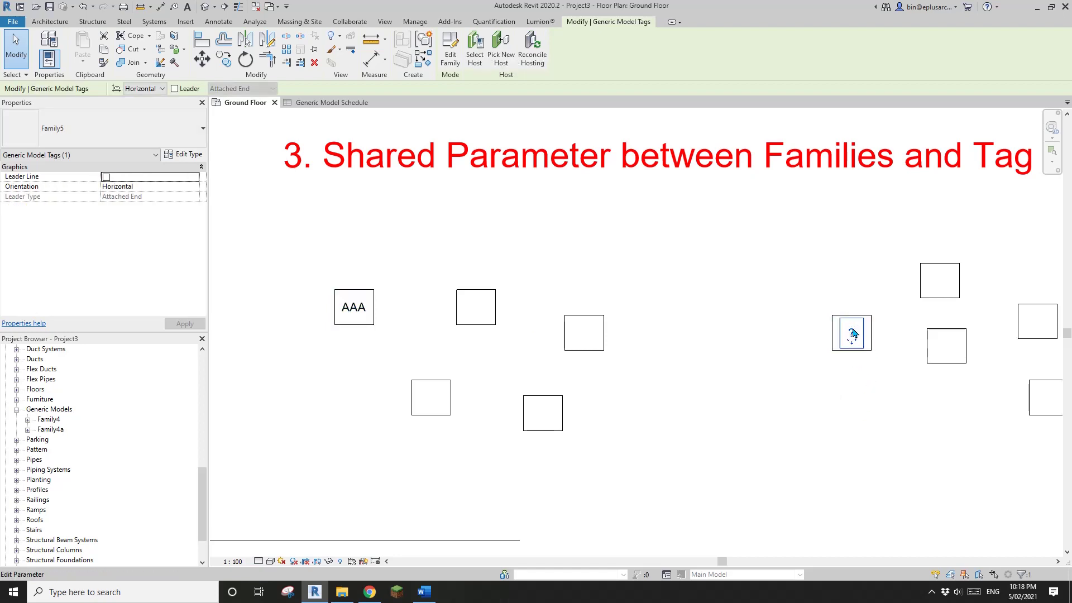
click(852, 333)
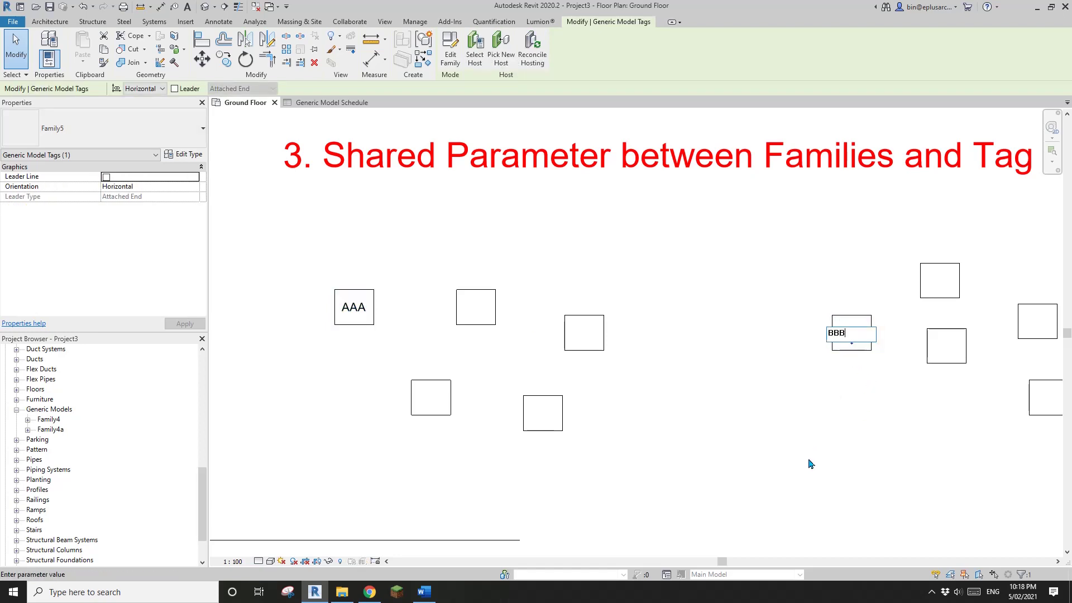
key(Return)
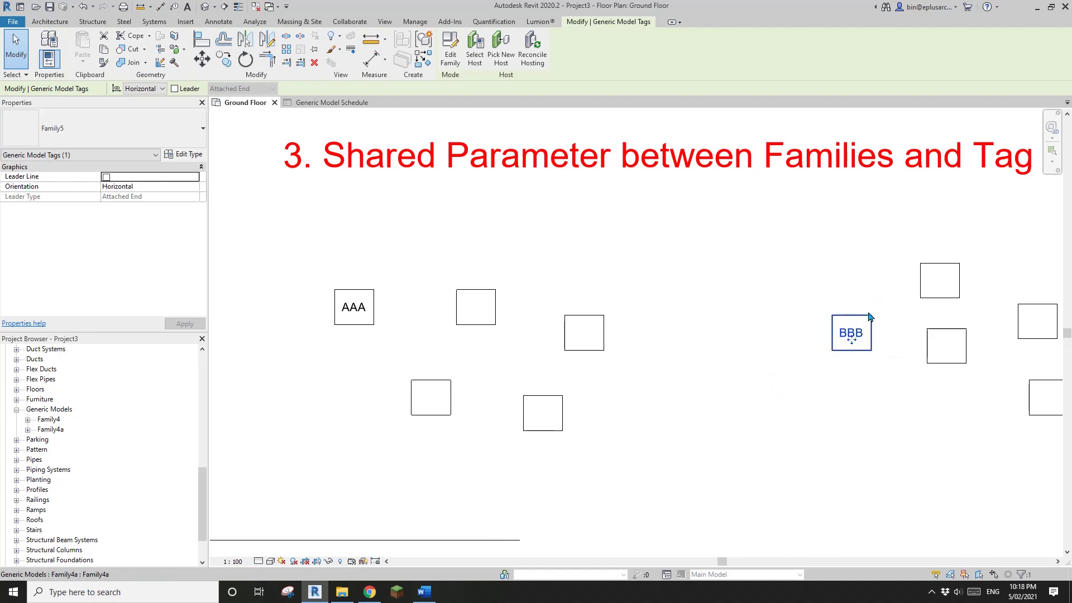
click(869, 318)
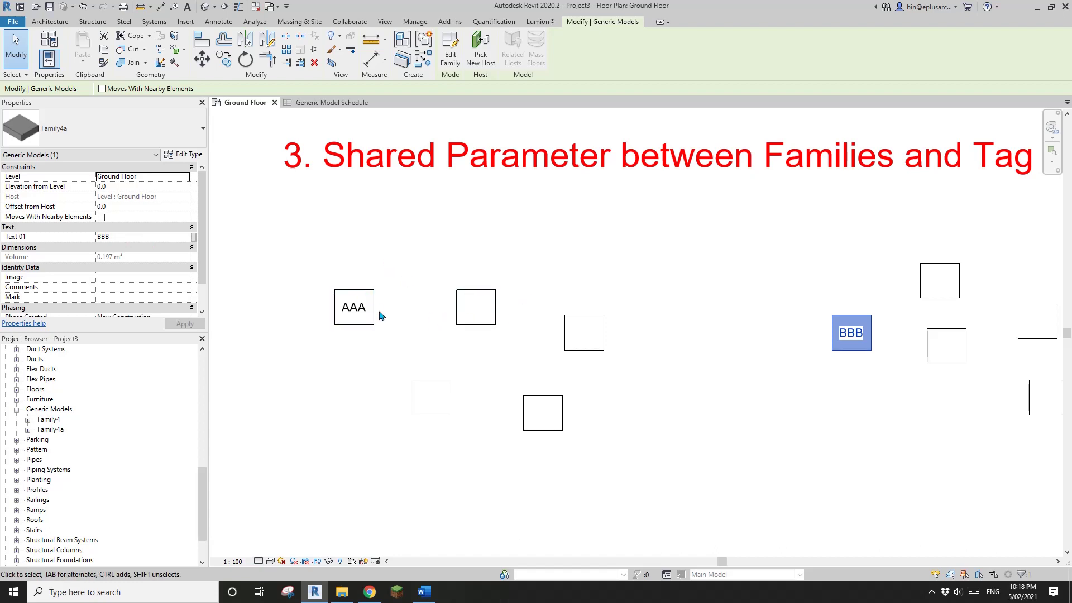
scroll(494, 252, down, 2)
click(502, 266)
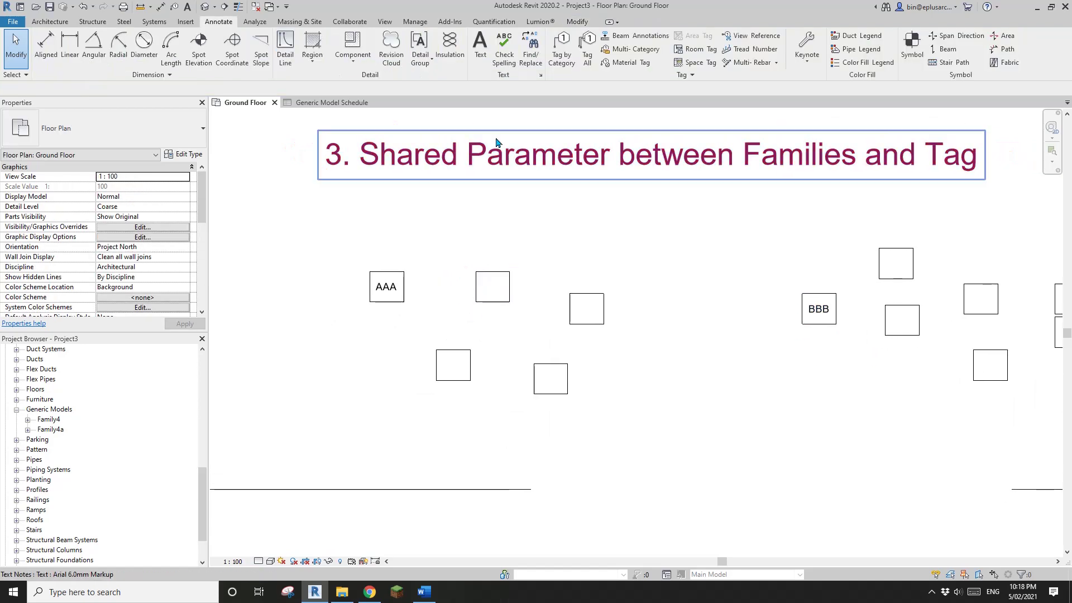
Step: Tag all untagged generic models in the current view with Family5, horizontally and without leaders
click(589, 54)
click(589, 54)
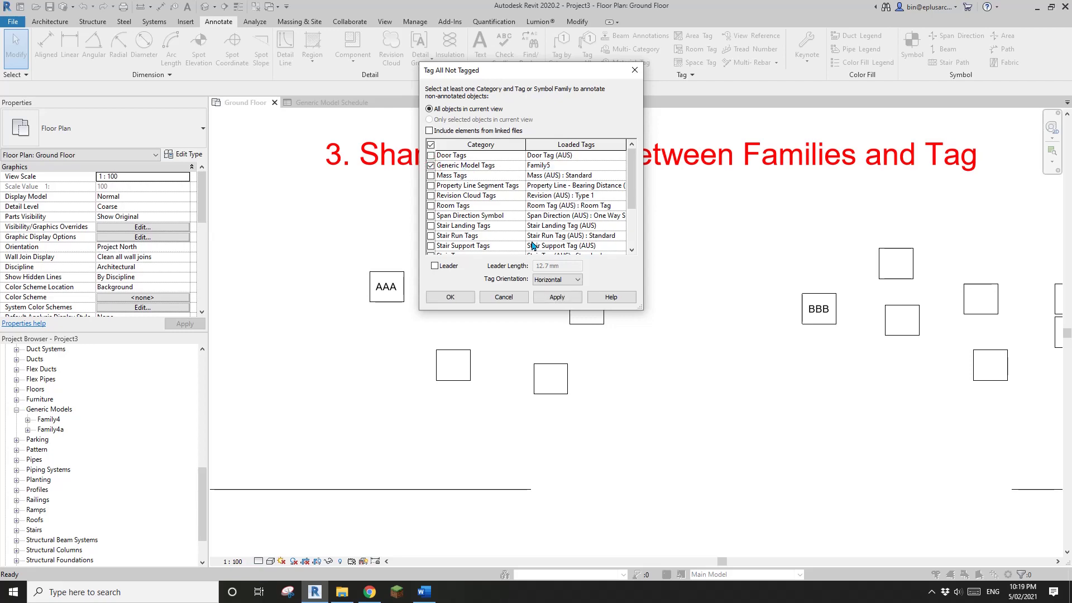
click(450, 297)
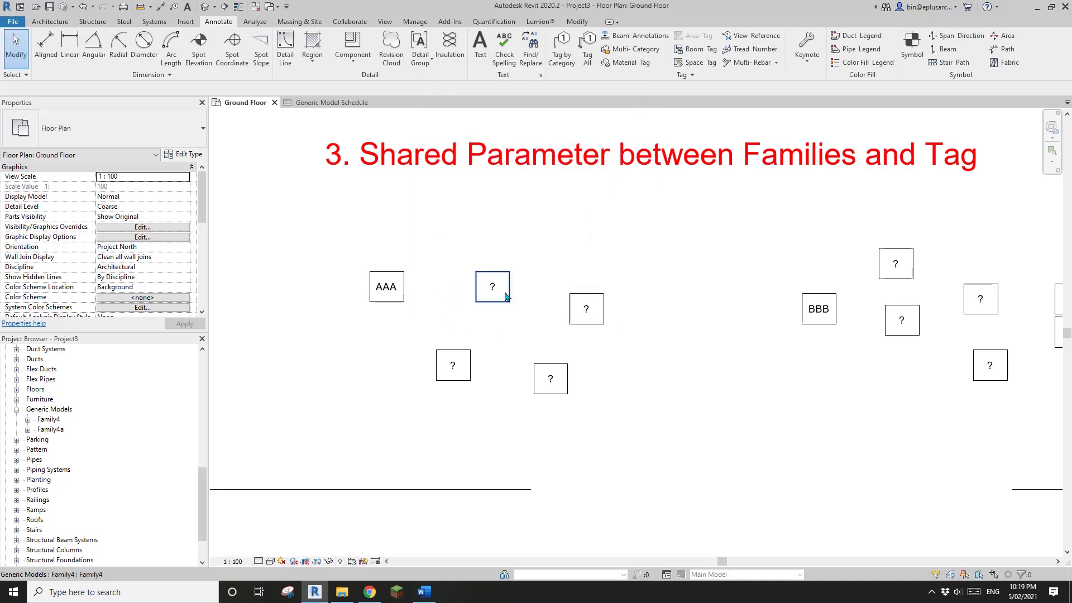
Step: Tile the Ground Floor plan and the Generic Model Schedule side by side, with the tagged boxes in view
scroll(467, 208, down, 4)
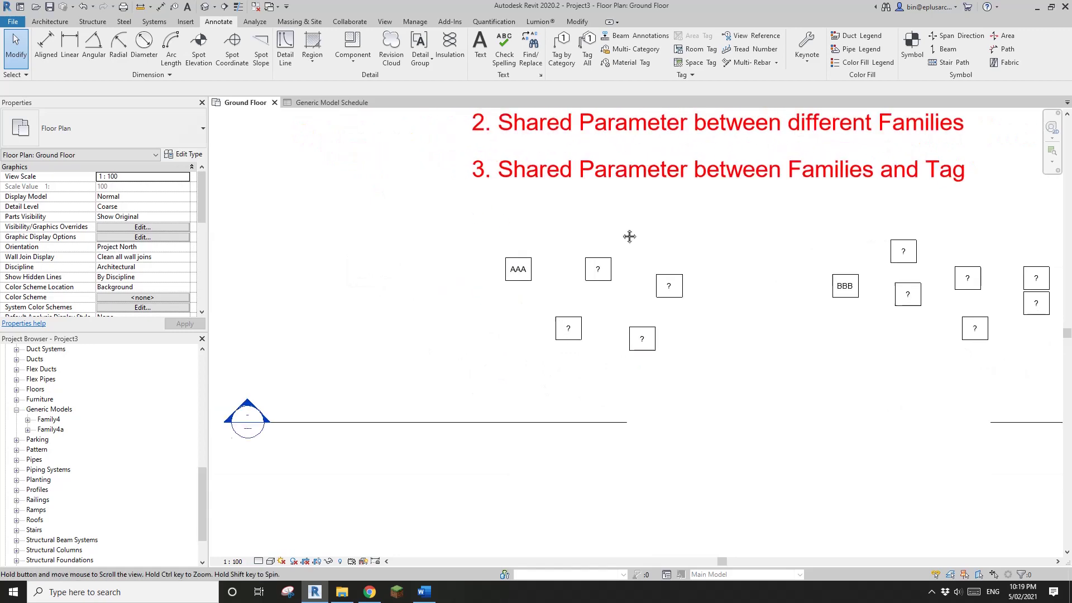
click(318, 103)
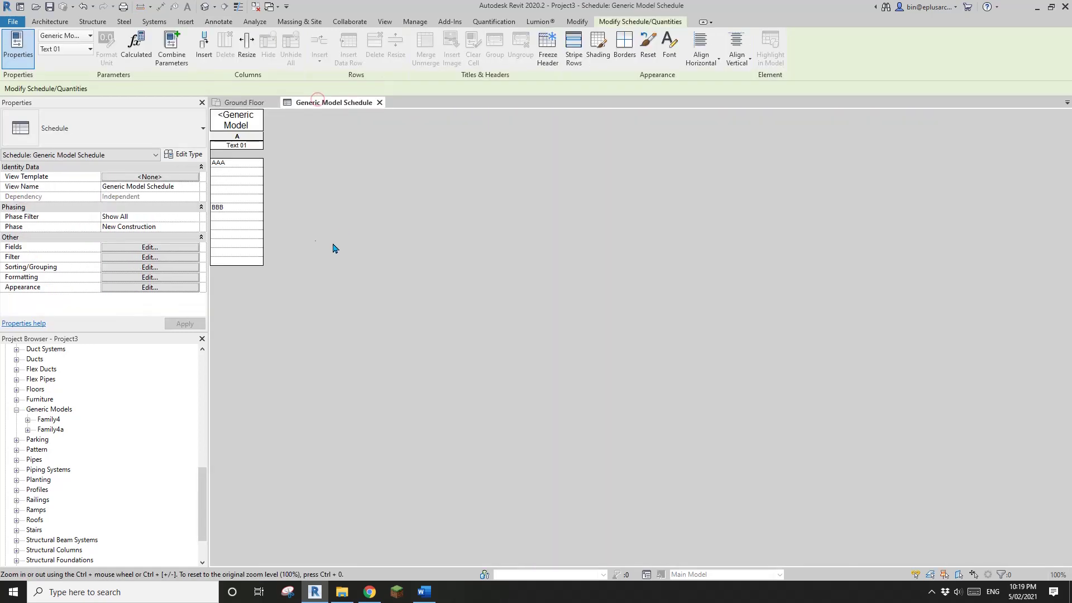
click(243, 102)
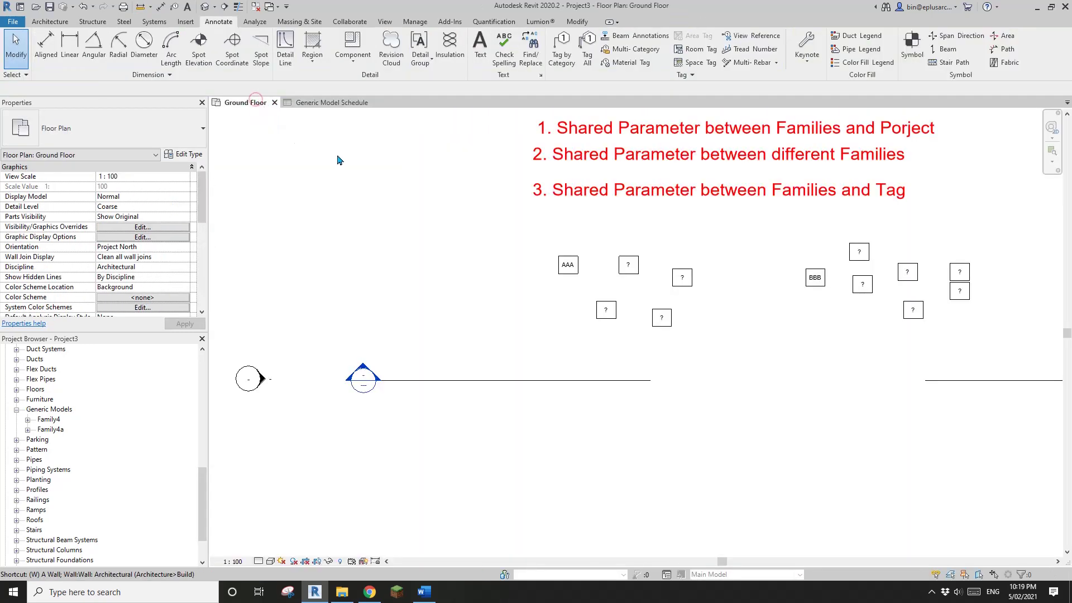
key(t)
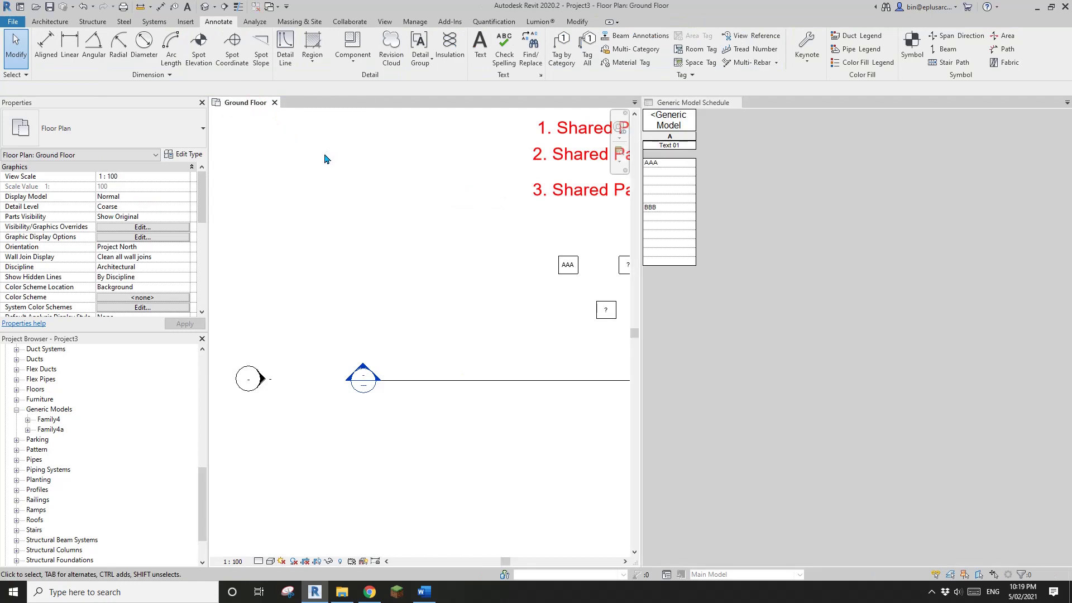
middle_drag(378, 145, 389, 289)
scroll(389, 289, down, 1)
Step: Check the Text 01 property of the lower-right Family4 box in the left group
click(389, 273)
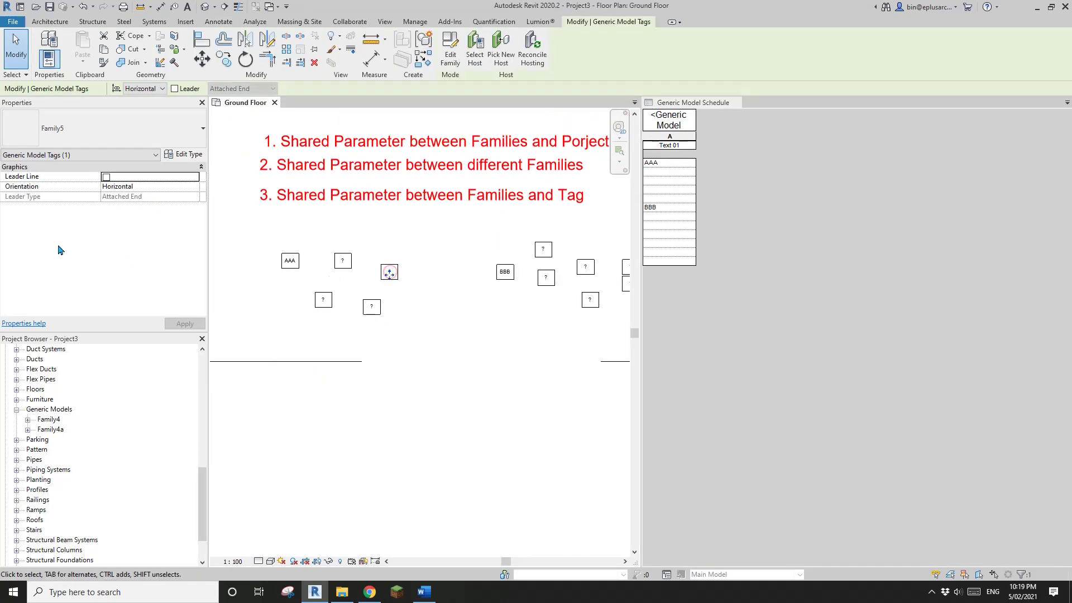
click(434, 359)
click(380, 304)
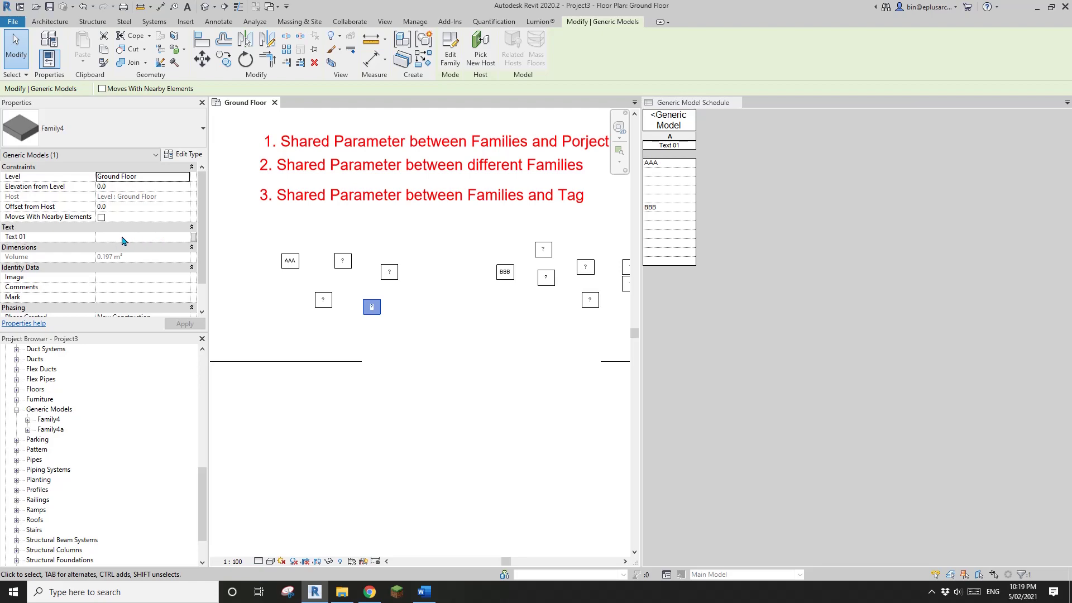
Step: In the schedule, set Text 01 to CCC and DDD in the two rows below AAA, and FFF in the row below BBB
click(667, 172)
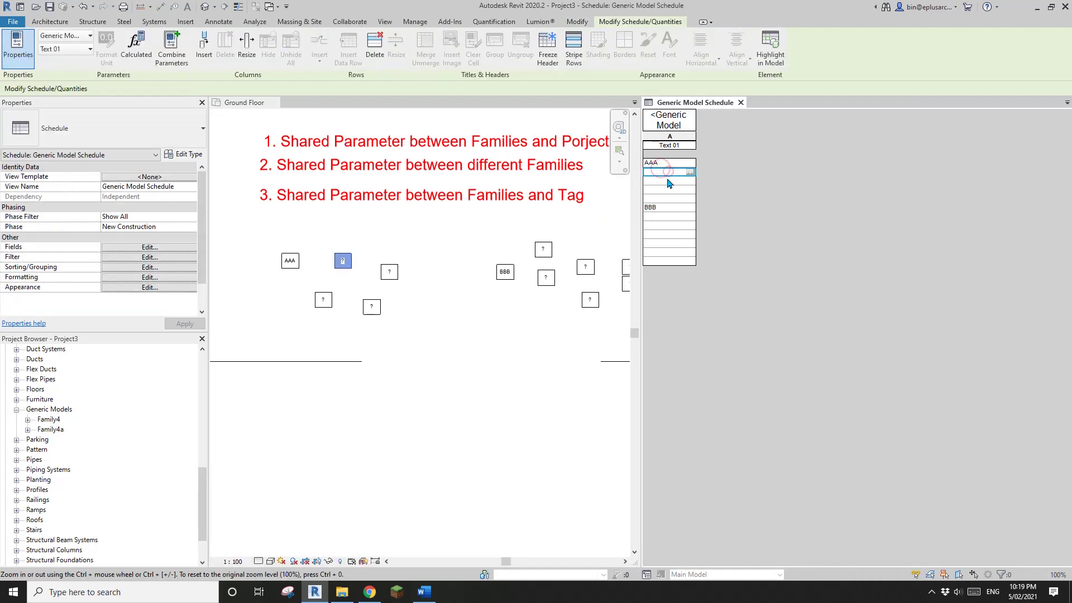
click(668, 181)
click(667, 172)
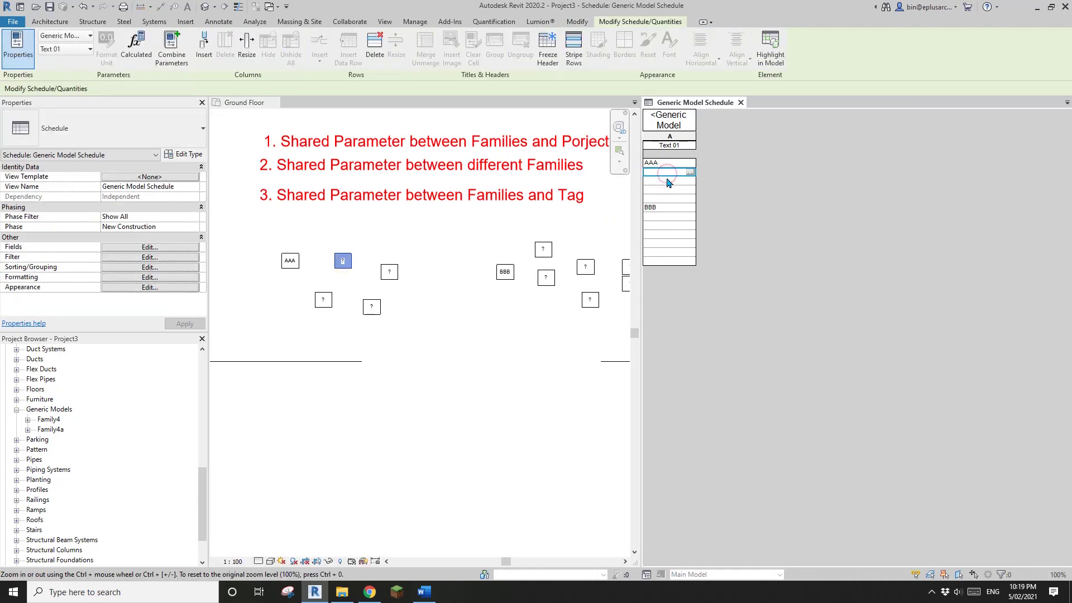
text(CCC)
click(671, 217)
click(668, 181)
text(DDD)
click(671, 217)
text(FFF)
click(672, 254)
click(534, 325)
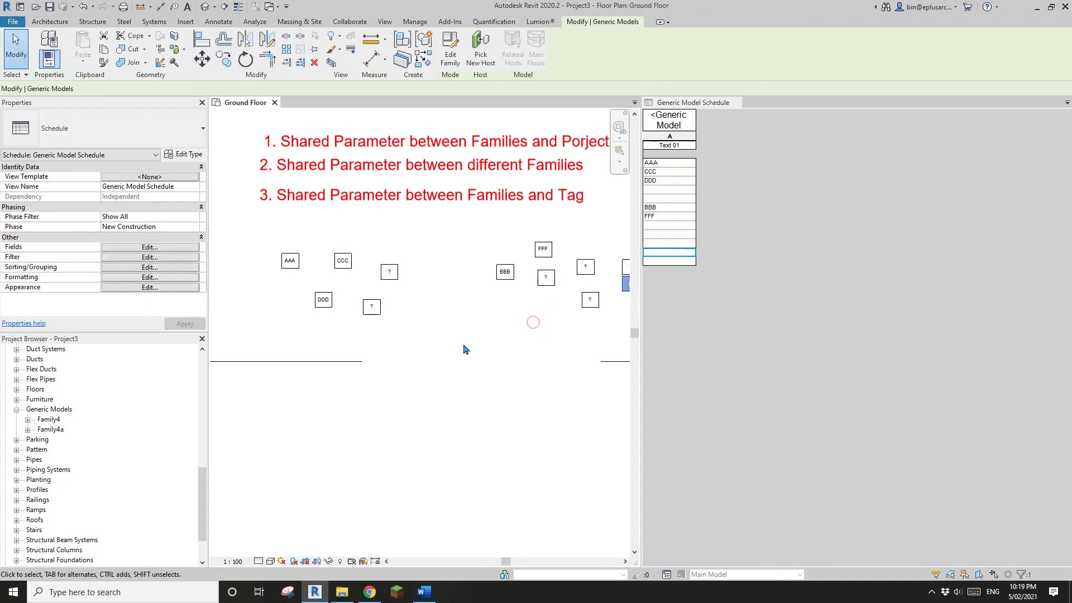
Step: Close the Generic Model Schedule view, leaving only the Ground Floor plan open
scroll(458, 350, down, 2)
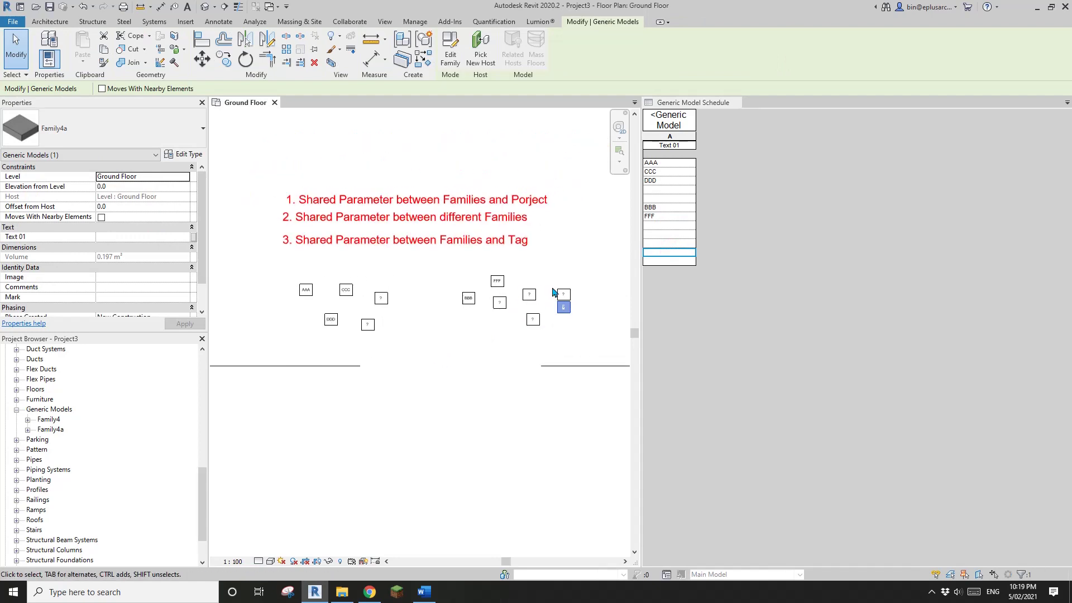
click(695, 103)
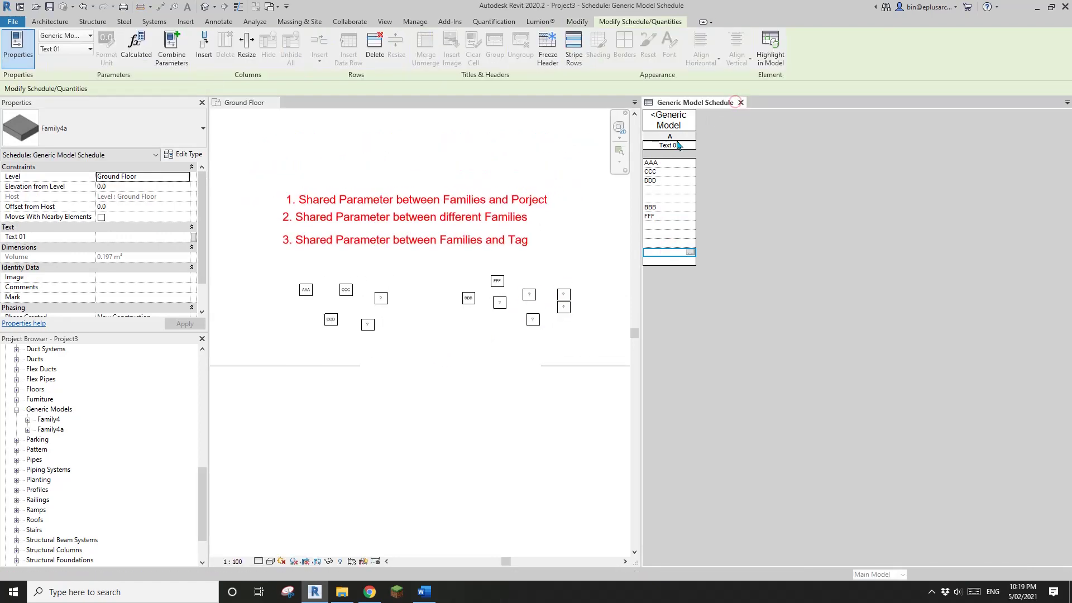
scroll(572, 271, up, 2)
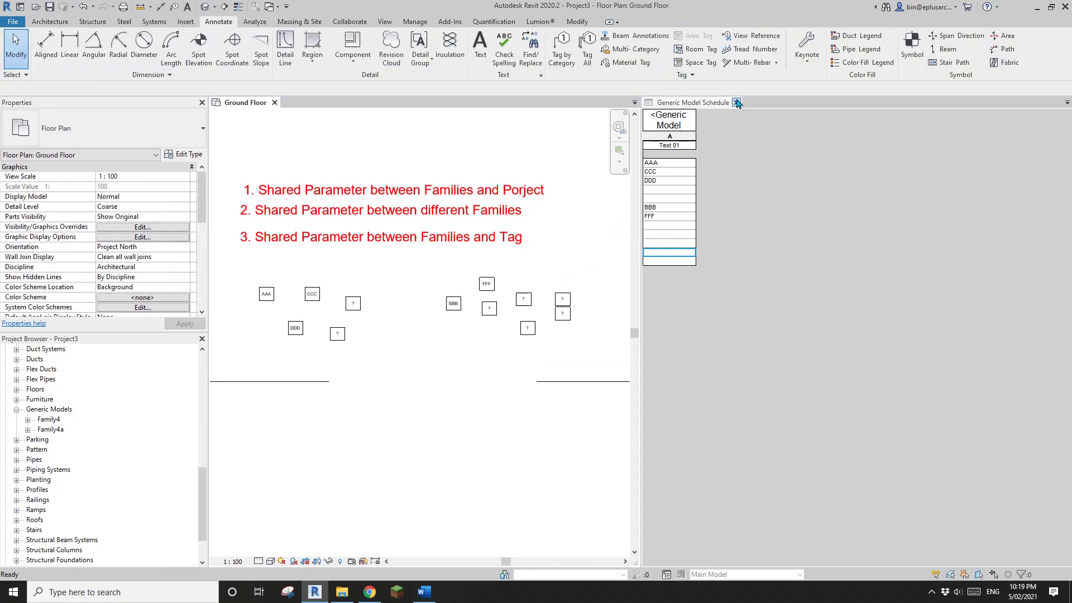
click(549, 258)
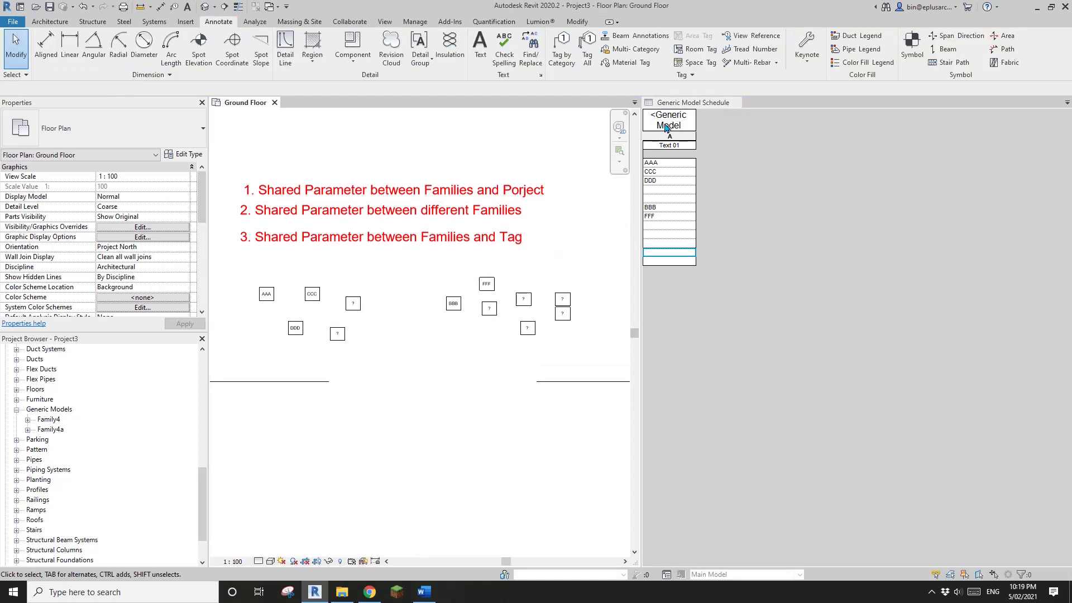
scroll(479, 236, up, 2)
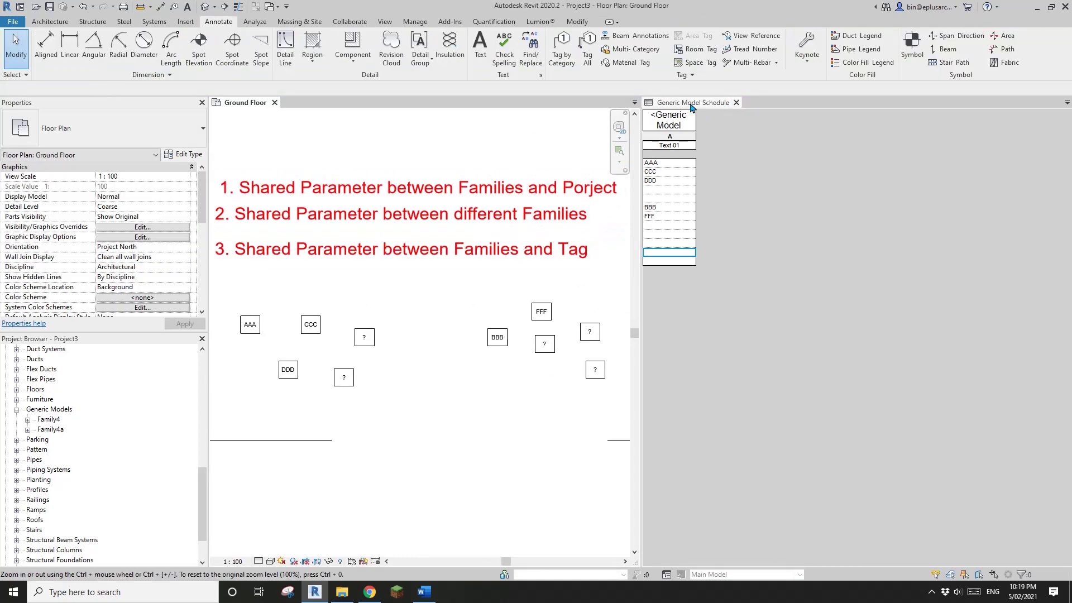
click(741, 102)
middle_drag(651, 227, 846, 234)
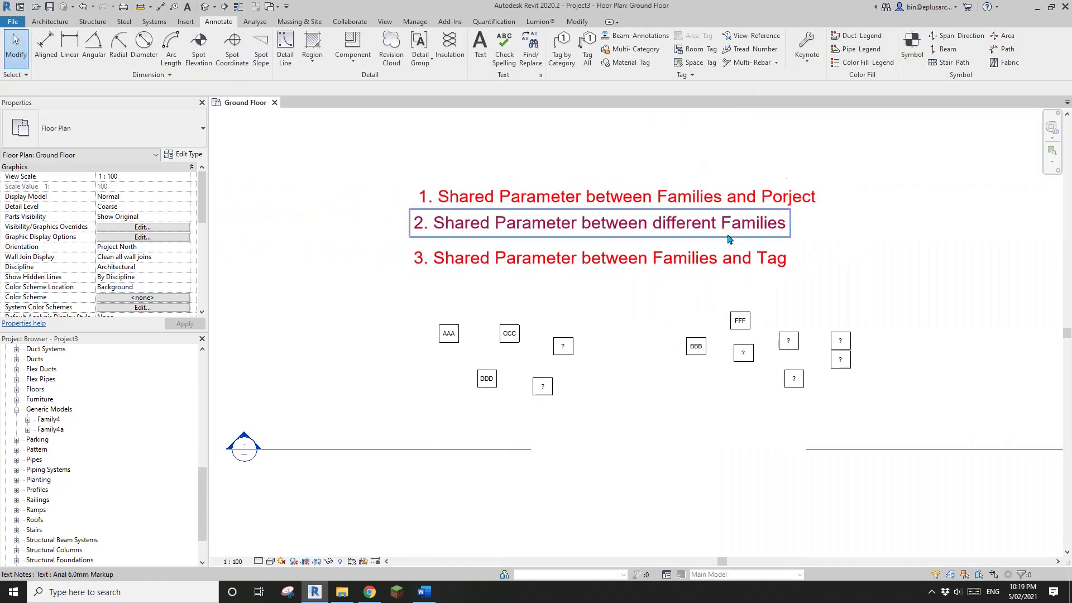
Step: Move the first red heading note up and slightly left, aligning it with the other two headings and evening out their spacing
scroll(690, 286, up, 2)
middle_drag(619, 208, 619, 256)
click(382, 252)
drag(383, 253, 376, 237)
click(423, 211)
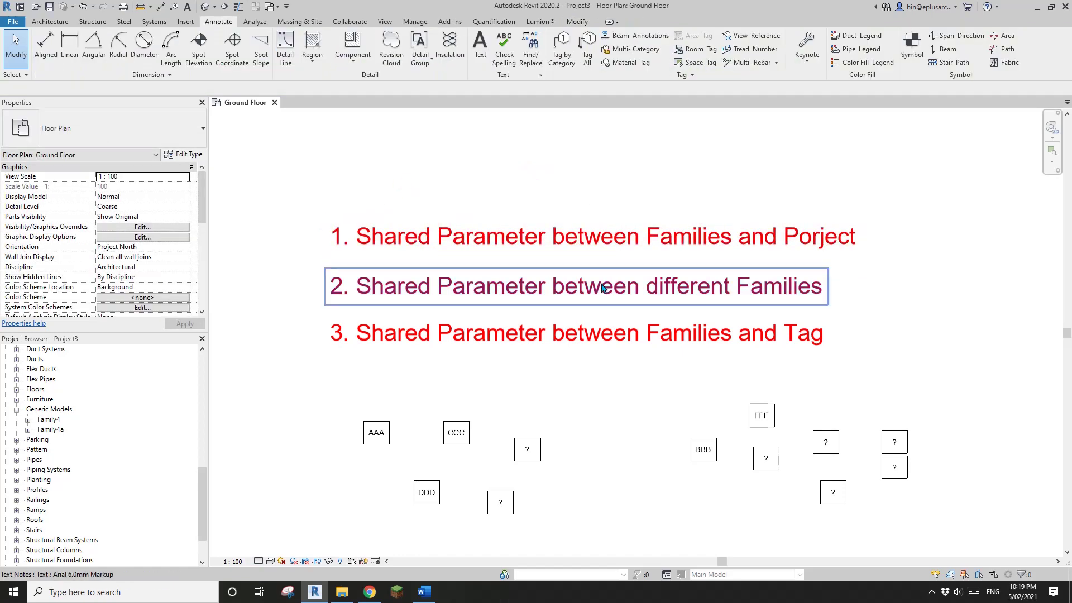
middle_drag(623, 285, 601, 283)
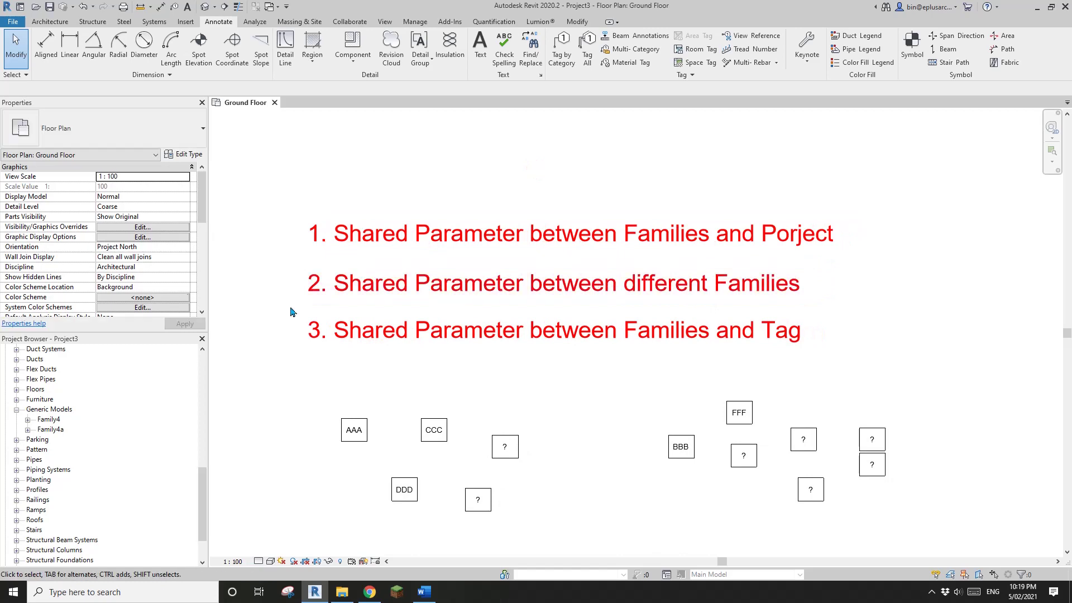
middle_drag(345, 430, 355, 422)
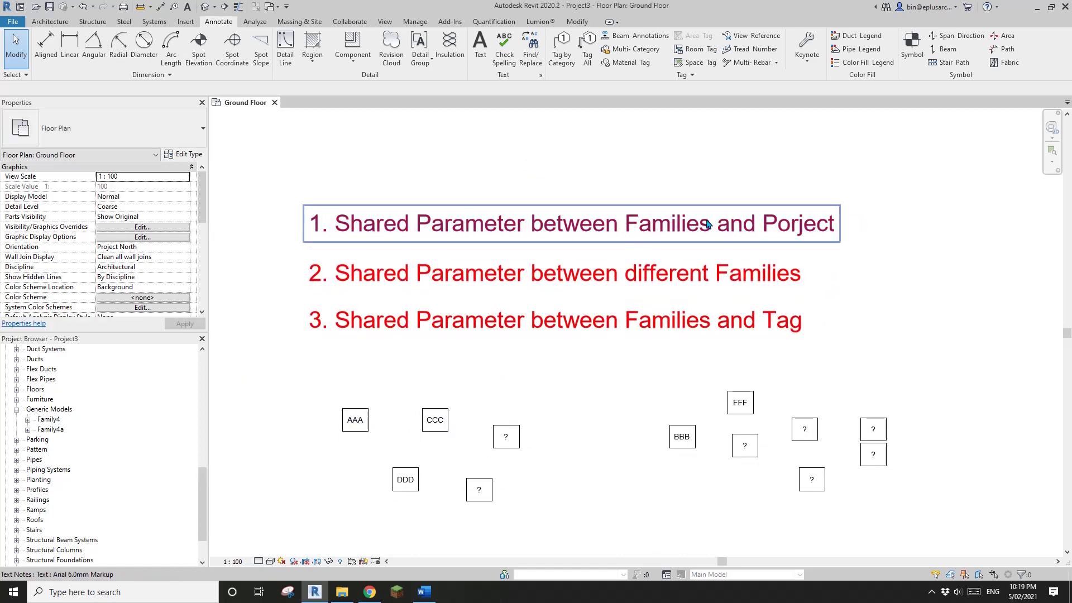
middle_drag(642, 301, 621, 308)
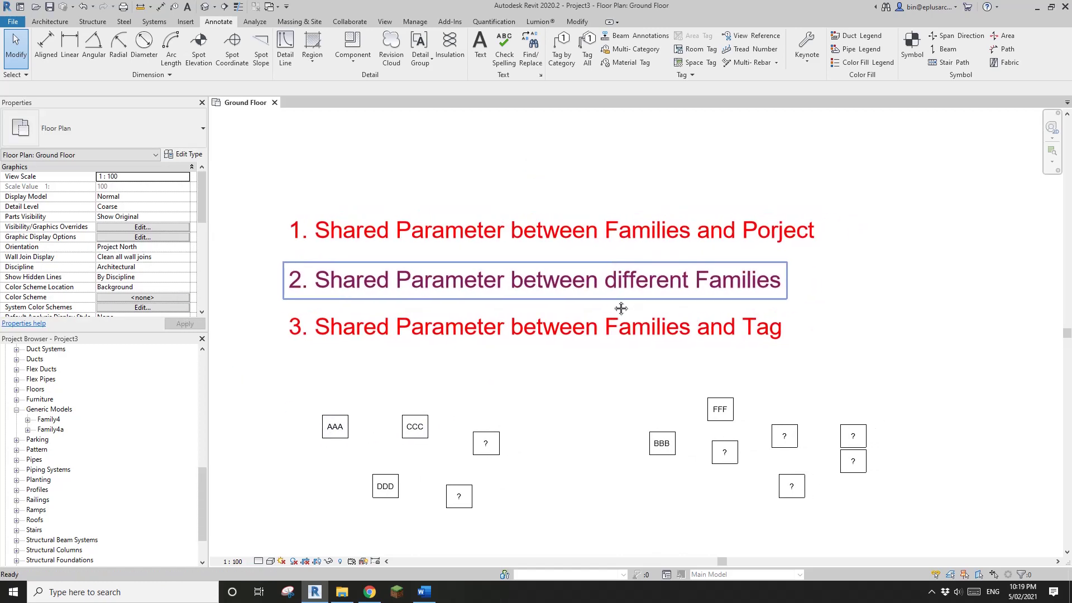
click(434, 286)
scroll(456, 305, down, 1)
middle_drag(477, 350, 489, 310)
click(545, 337)
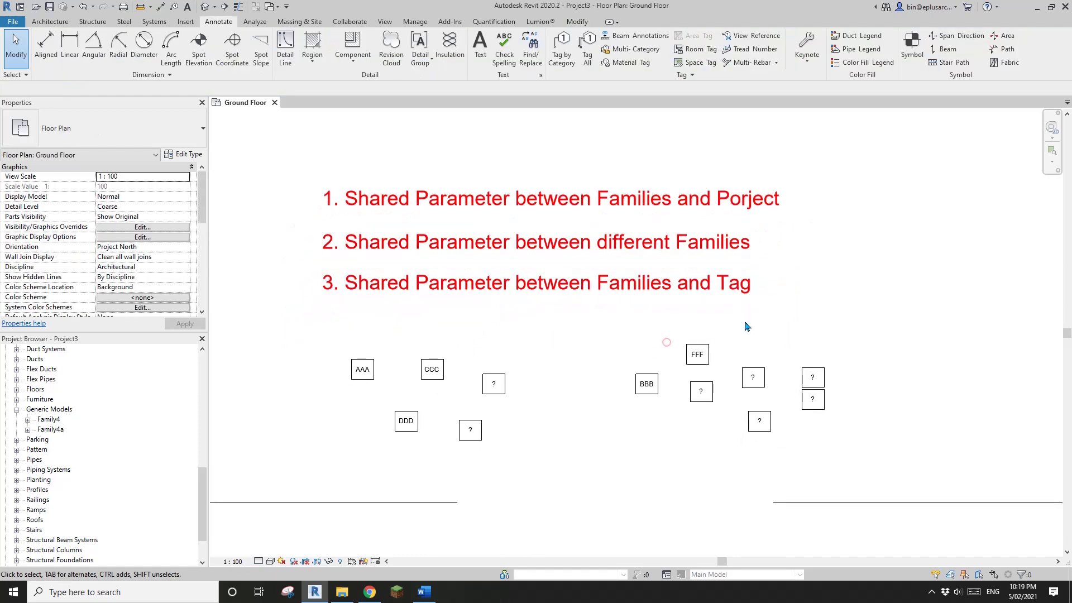
mouse_move(651, 393)
middle_down()
mouse_move(672, 405)
mouse_move(648, 396)
middle_up()
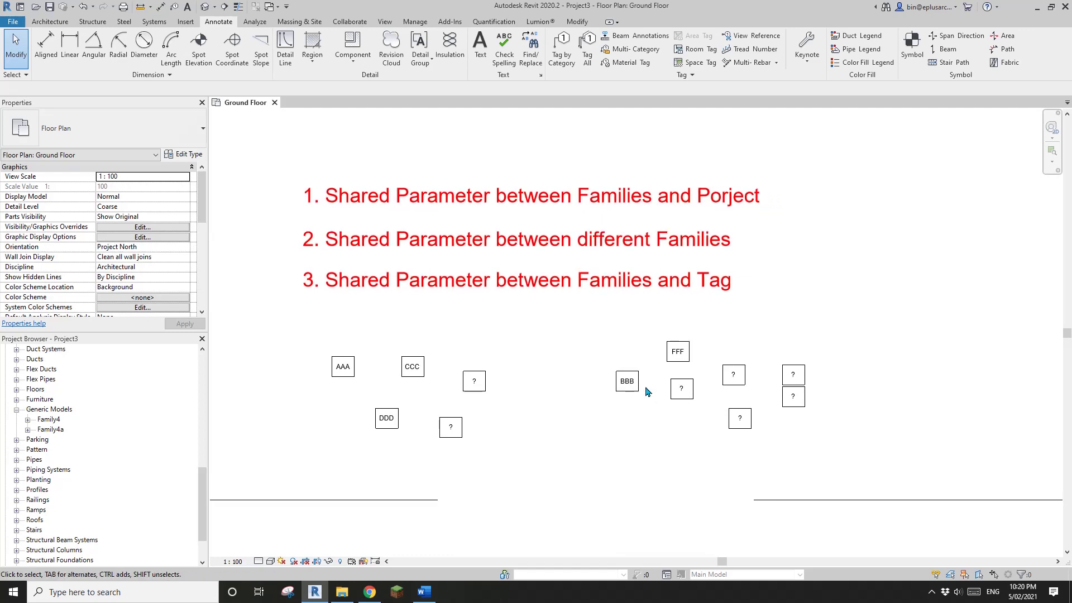
scroll(738, 402, up, 1)
mouse_move(739, 402)
middle_down()
mouse_move(701, 411)
mouse_move(751, 393)
middle_up()
scroll(742, 392, down, 1)
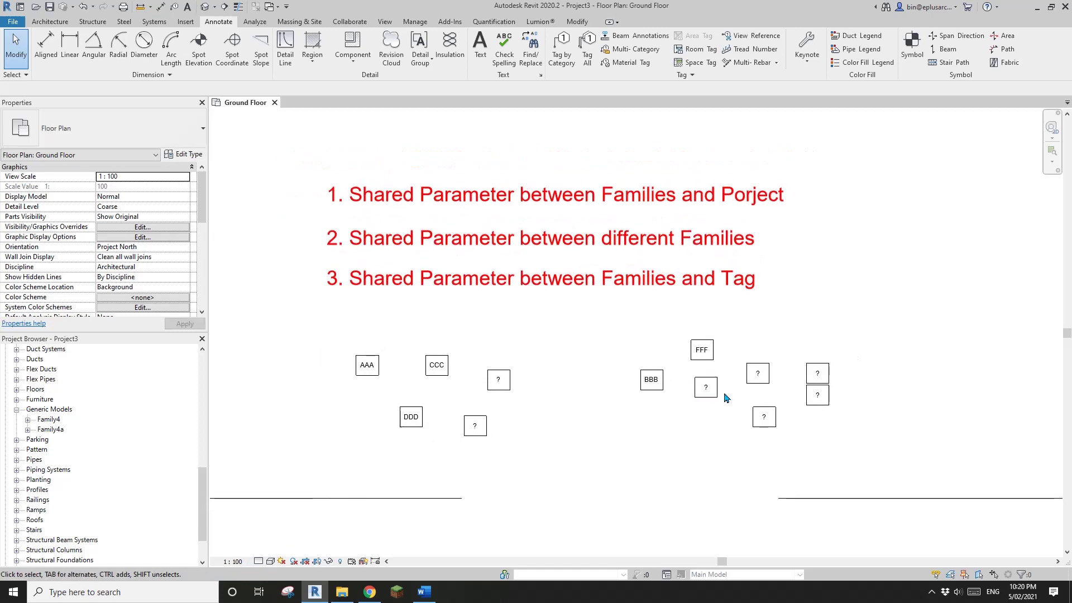
Step: Check the Text 01 property of the Family4a box directly below the FFF box
click(718, 390)
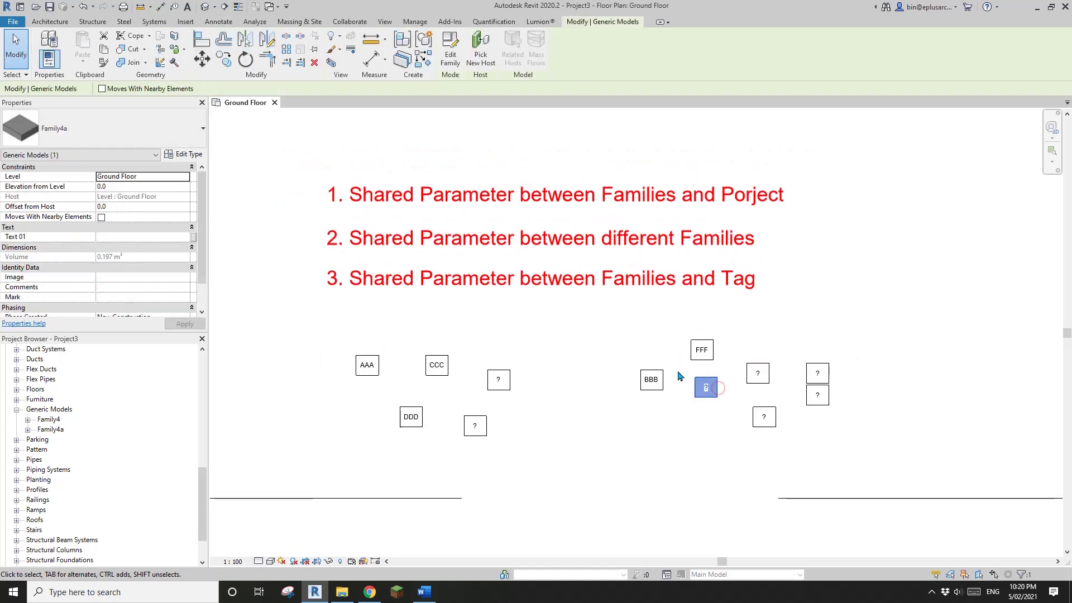
middle_drag(737, 387, 724, 385)
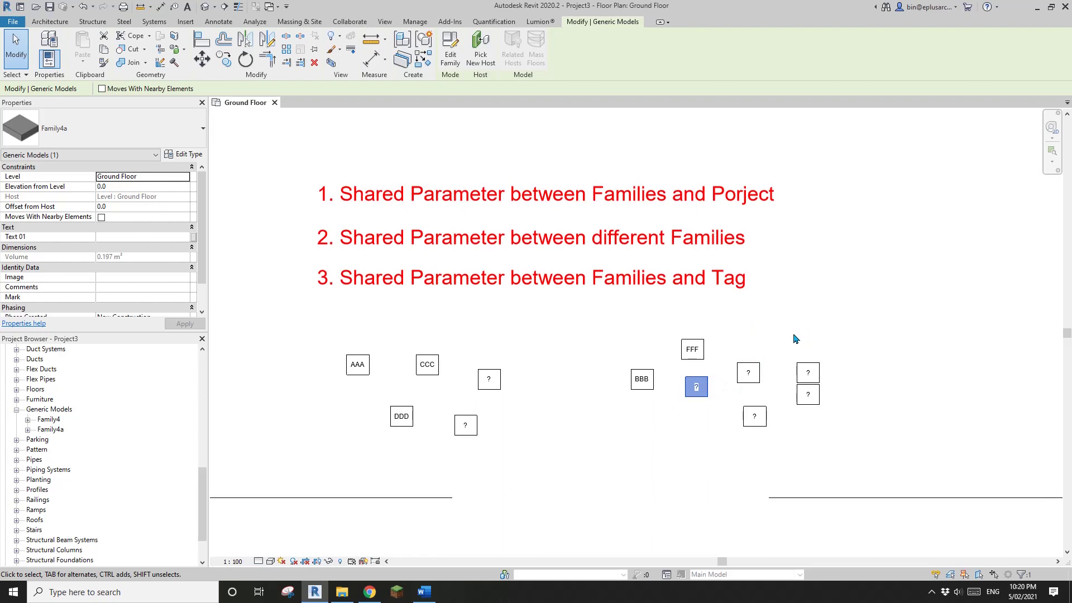
middle_drag(772, 345, 786, 349)
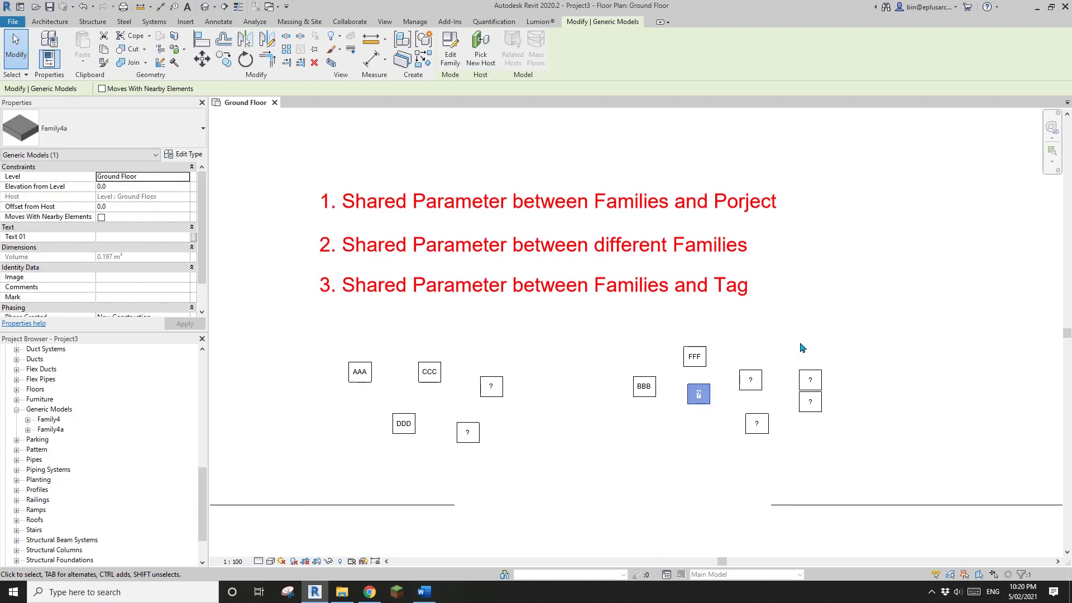
scroll(781, 350, down, 1)
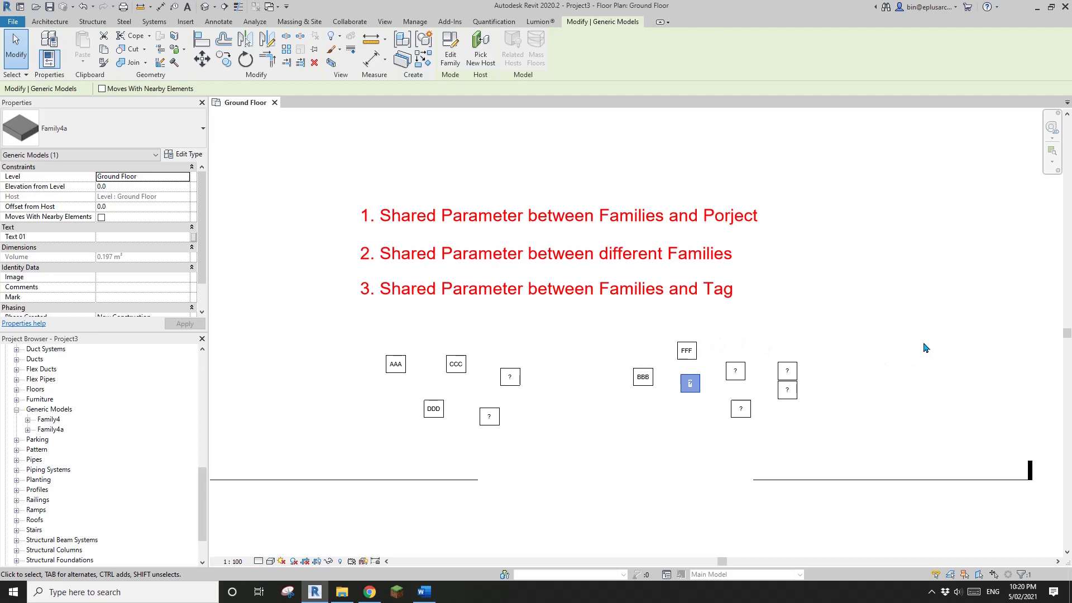
middle_drag(857, 347, 784, 367)
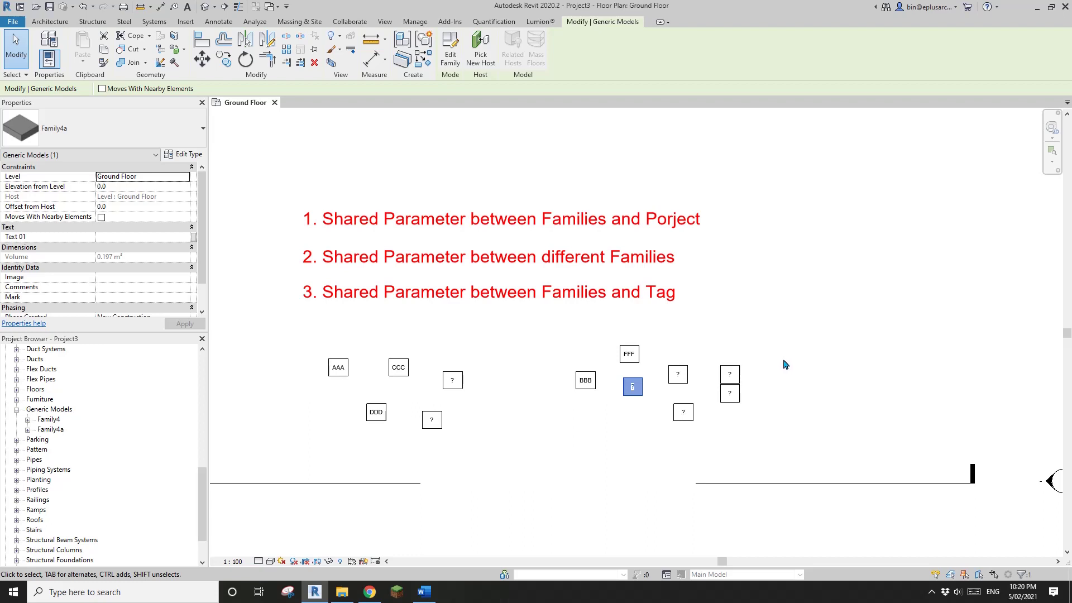
middle_drag(774, 364, 722, 361)
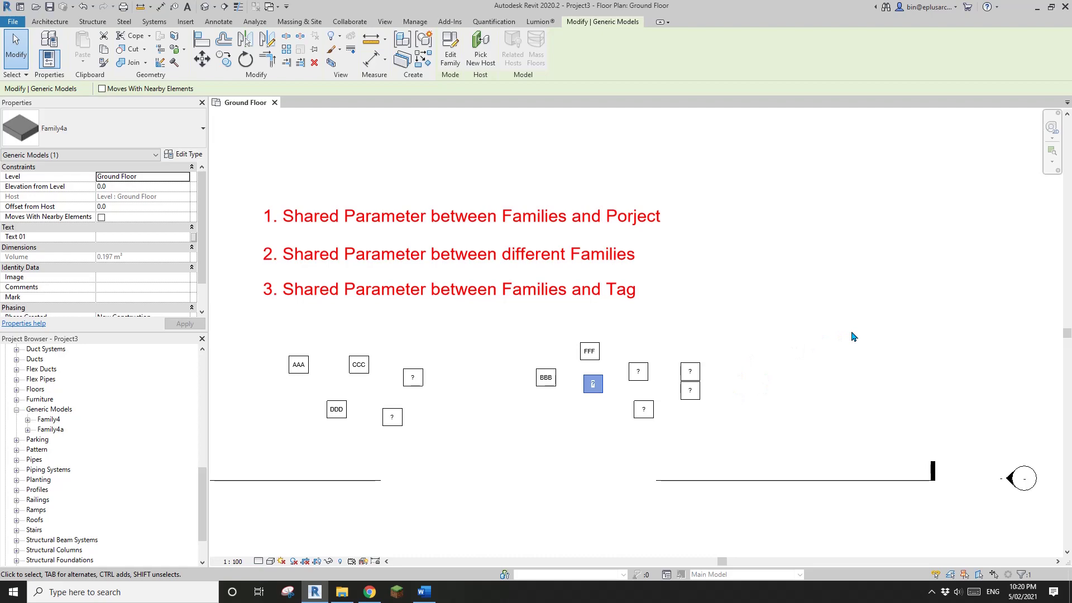
middle_drag(768, 346, 765, 349)
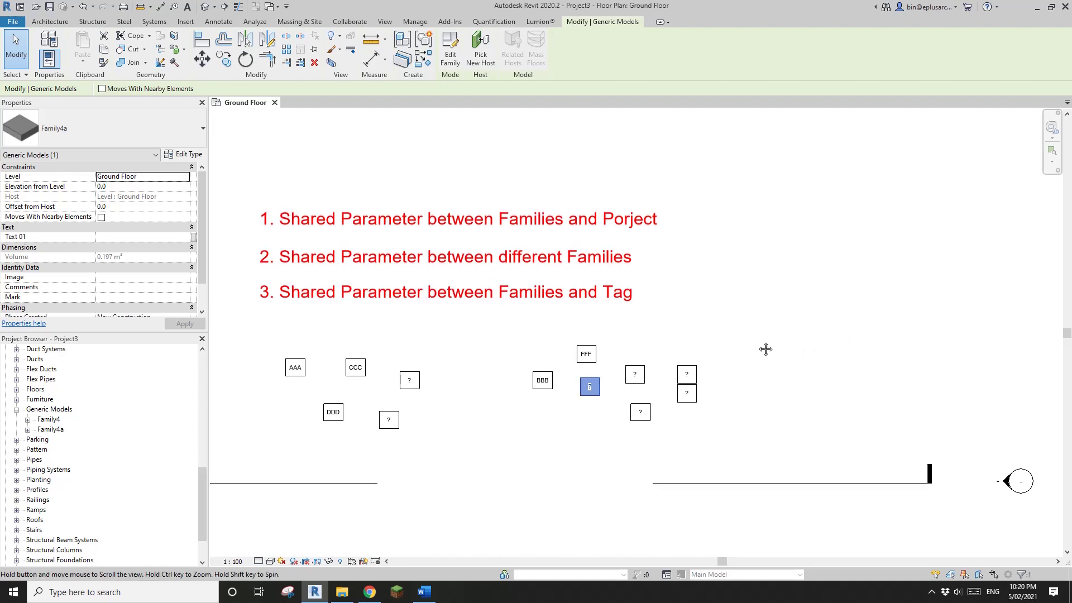
click(657, 353)
middle_drag(659, 352, 669, 358)
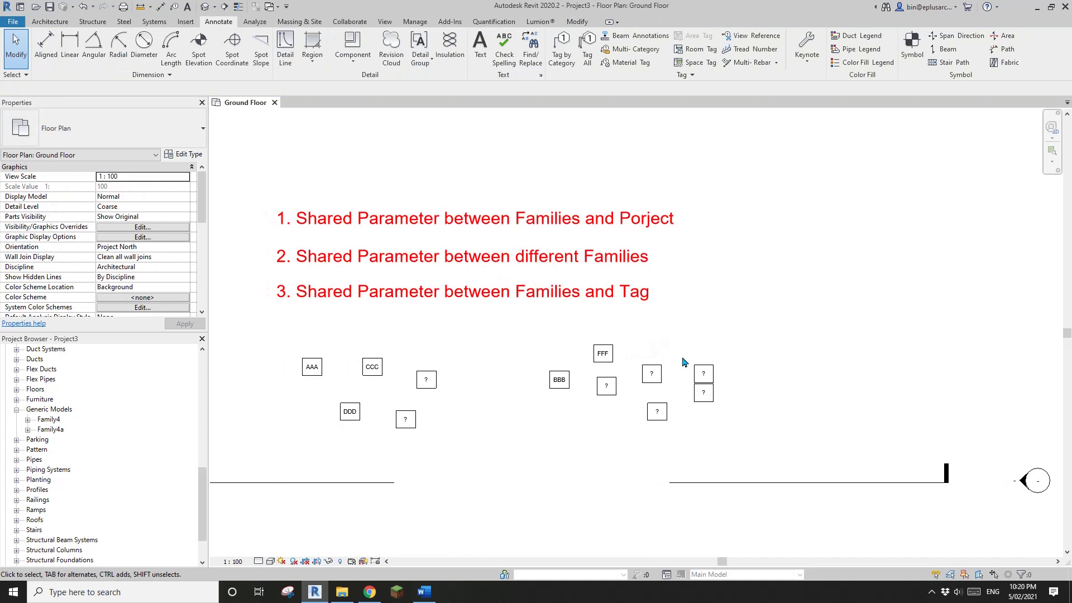
middle_drag(691, 351, 693, 342)
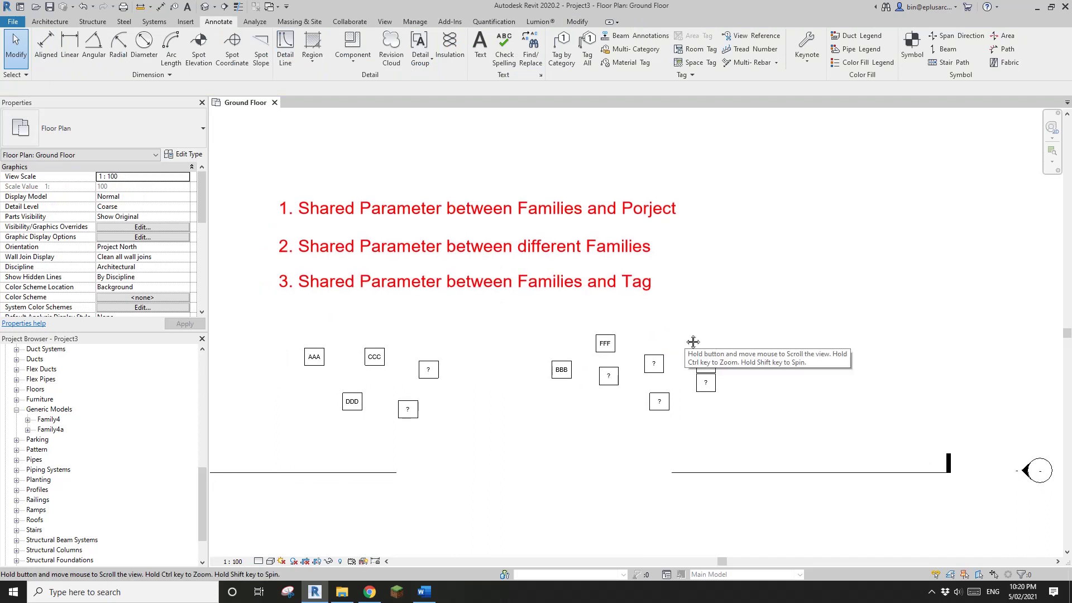
scroll(442, 333, up, 2)
middle_drag(443, 333, 523, 309)
click(537, 278)
click(558, 321)
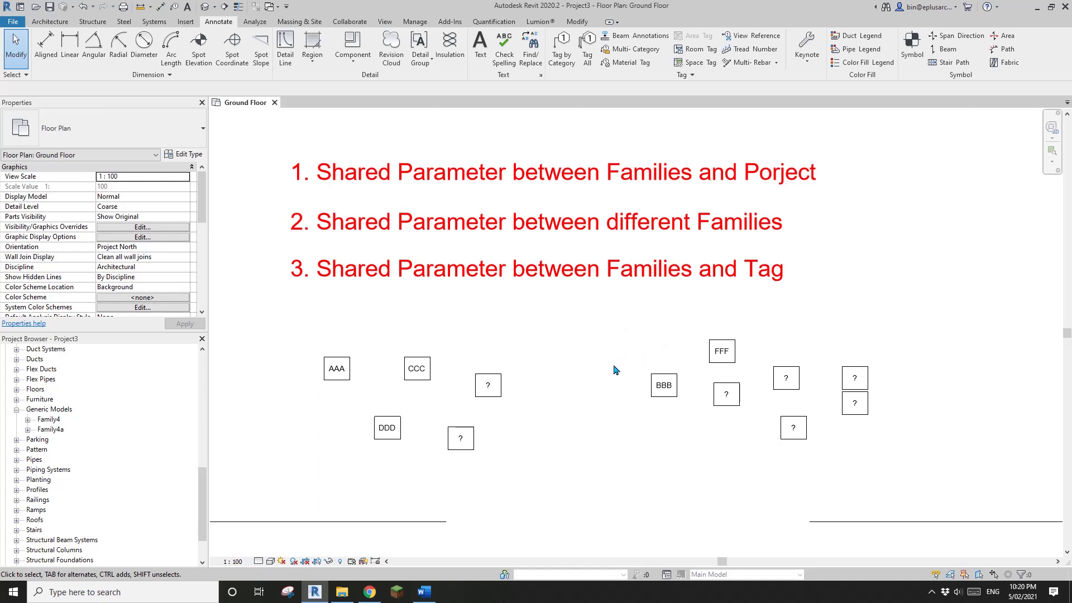
middle_drag(601, 351, 594, 368)
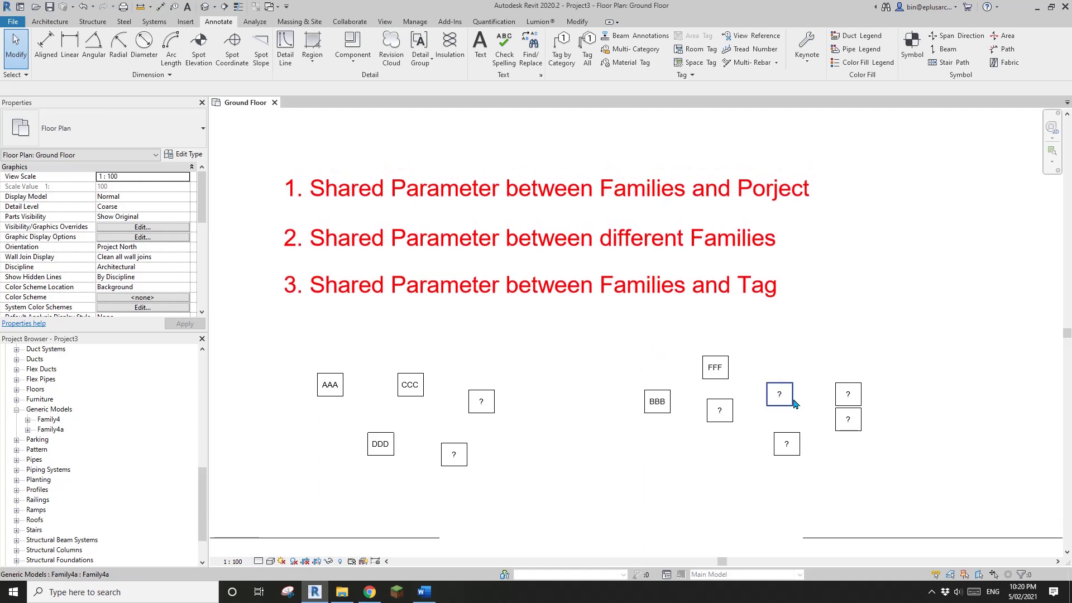
middle_drag(760, 412, 752, 411)
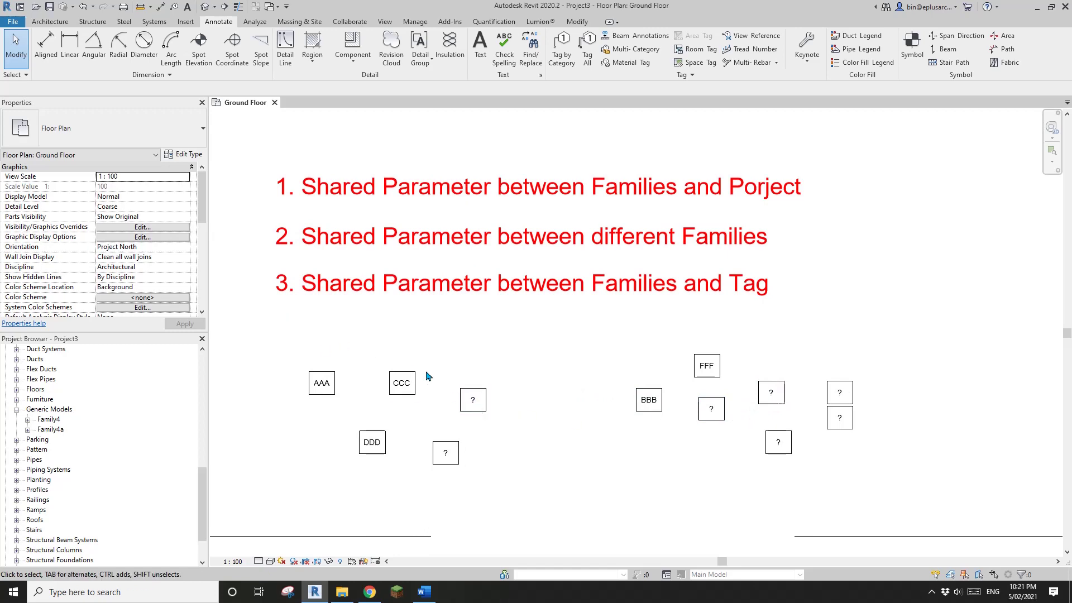
Step: Check that the Text 01 property of the Family4 box tagged CCC matches its tag
click(415, 393)
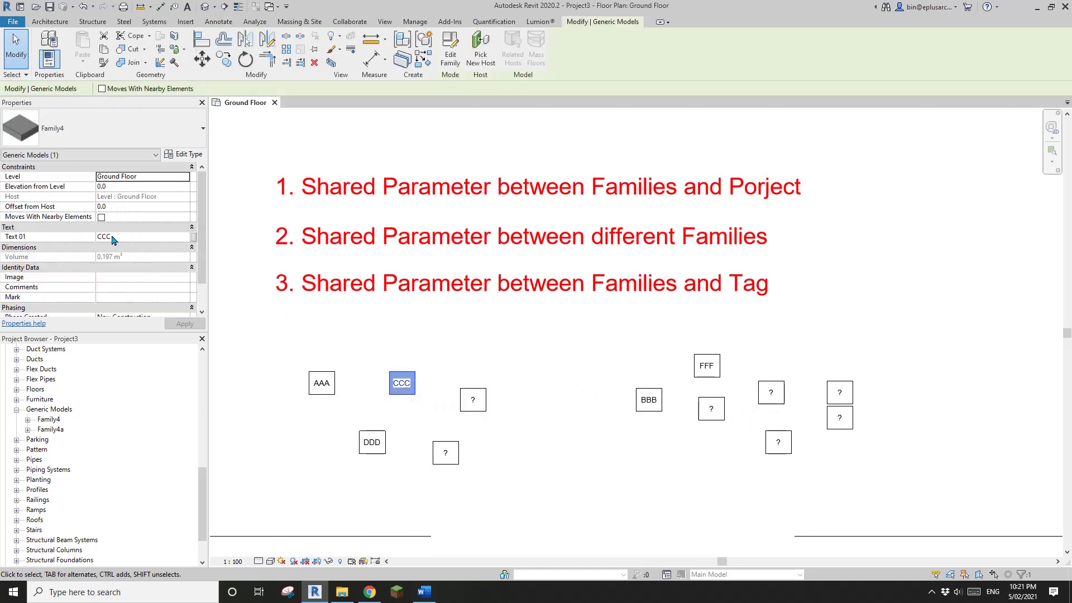
click(531, 354)
middle_drag(574, 358, 622, 363)
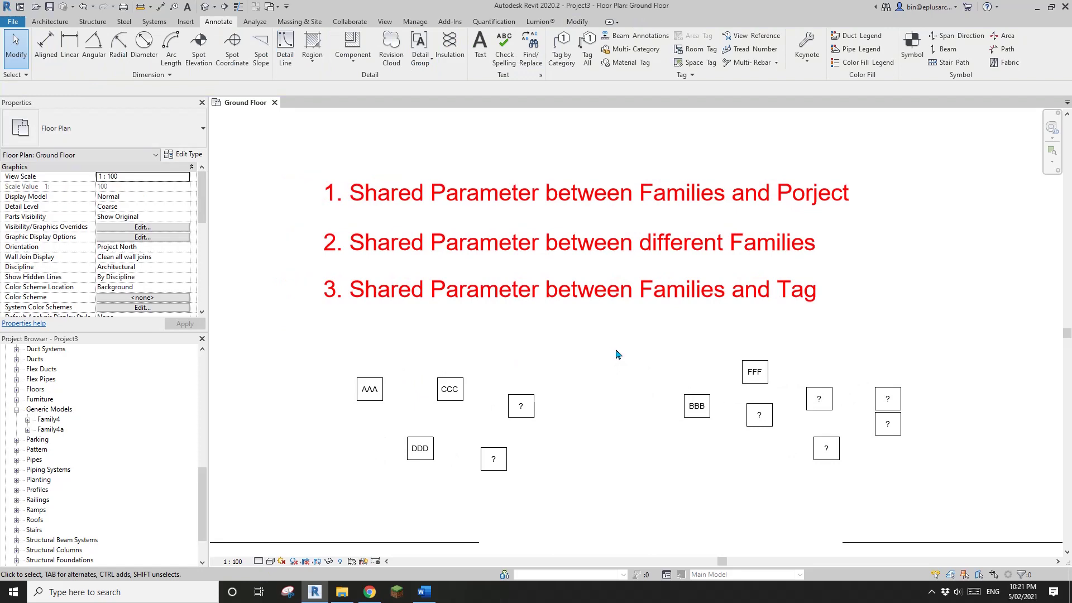
Step: Delete all generic model boxes and their tags below the three red headings
drag(926, 340, 354, 500)
click(547, 451)
middle_drag(548, 450, 552, 450)
drag(912, 494, 353, 363)
key(Delete)
middle_drag(594, 328, 623, 359)
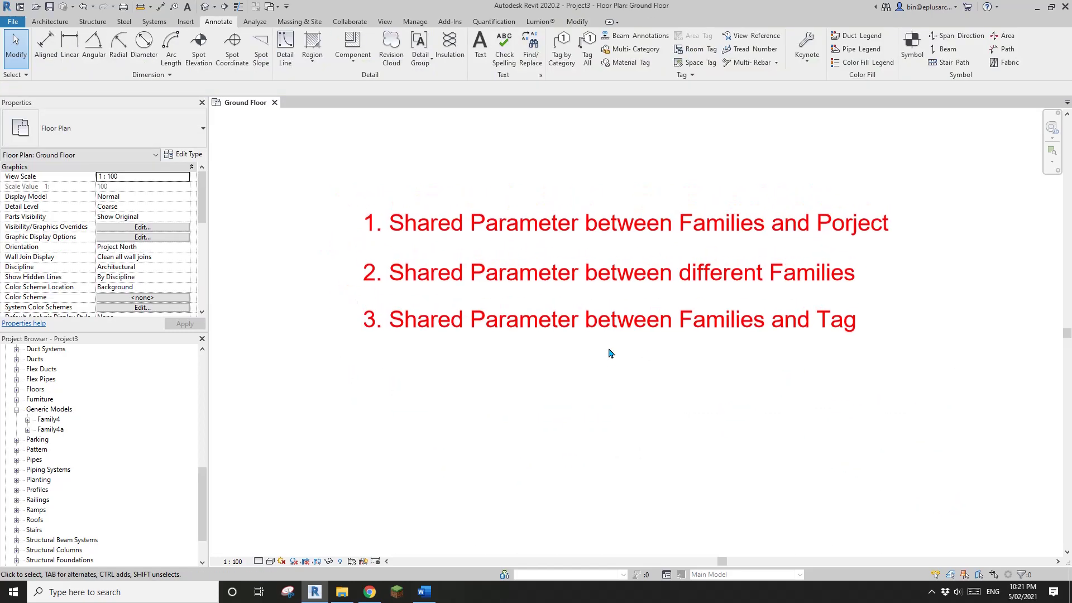
scroll(603, 329, up, 1)
scroll(602, 329, up, 1)
scroll(594, 359, down, 1)
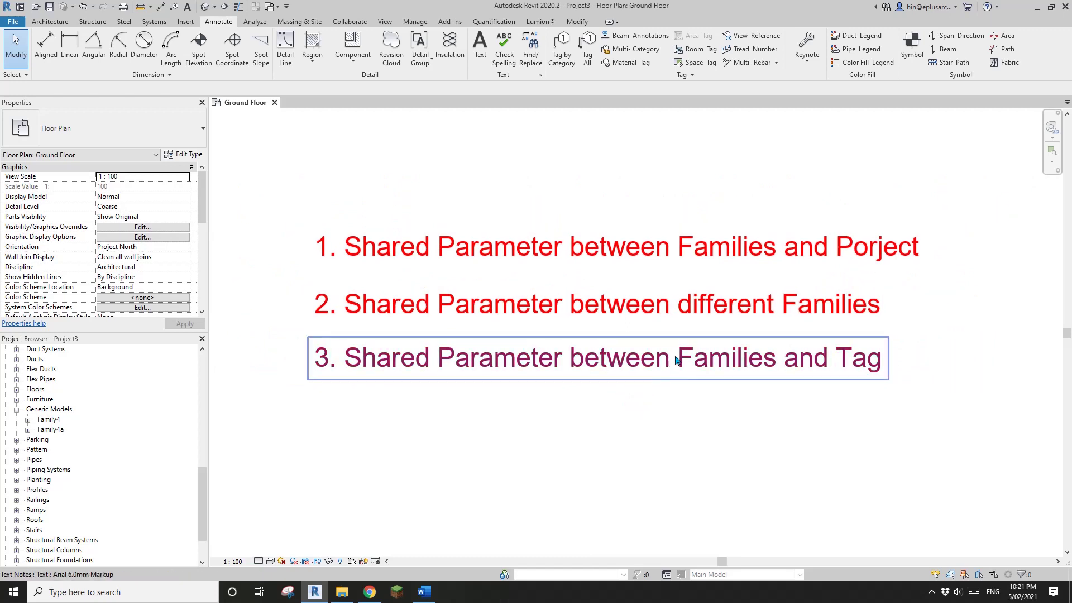
click(714, 420)
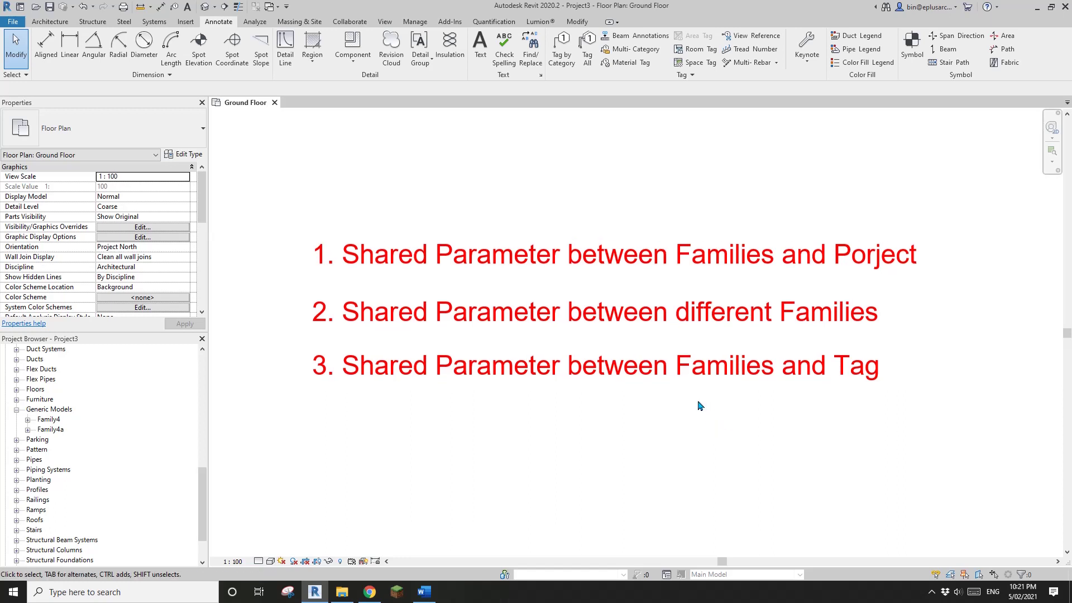